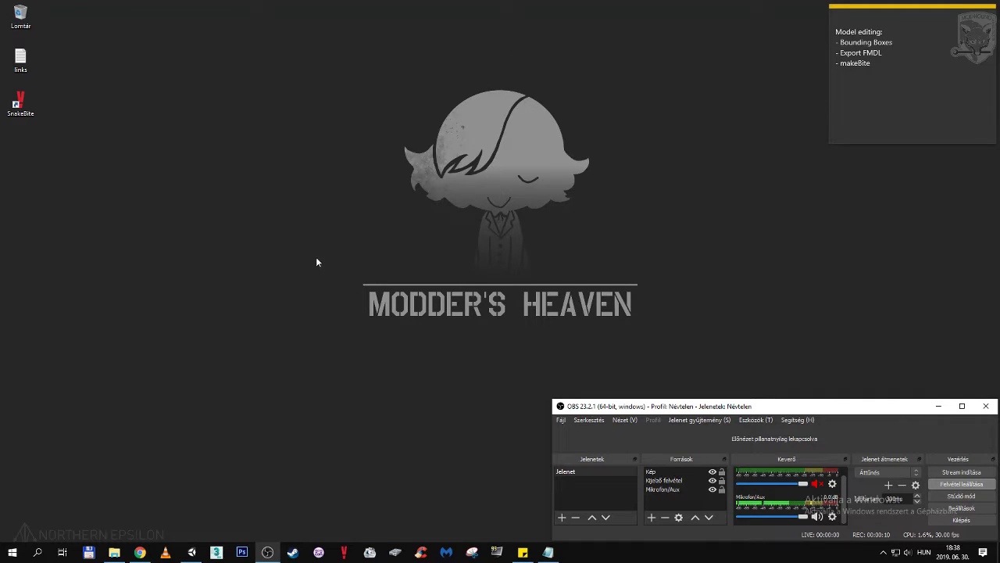
Step: Select ish0_main0_def_clean_face in the Hierarchy and generate its bounding boxes with FMDL Studio
click(191, 553)
click(95, 88)
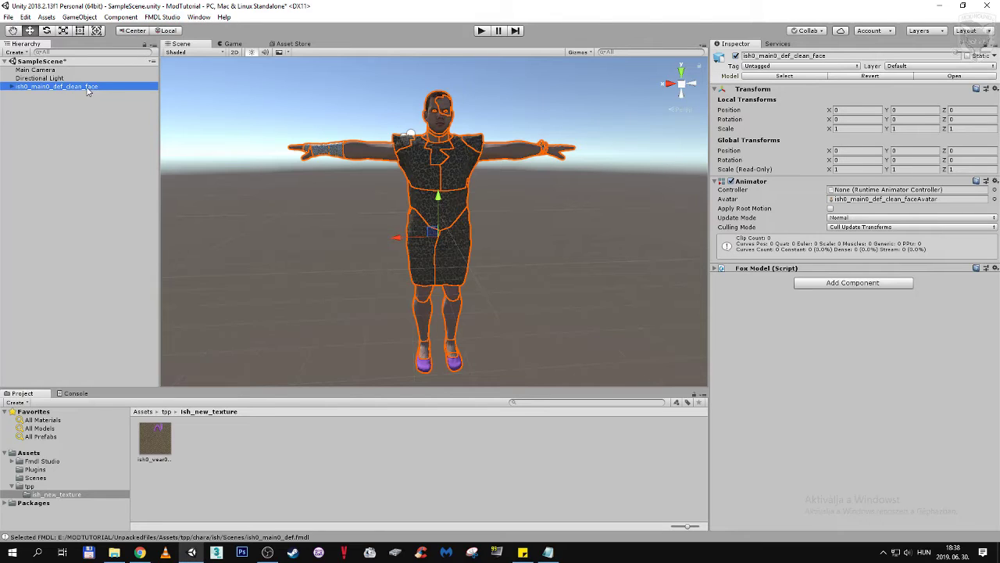
click(166, 18)
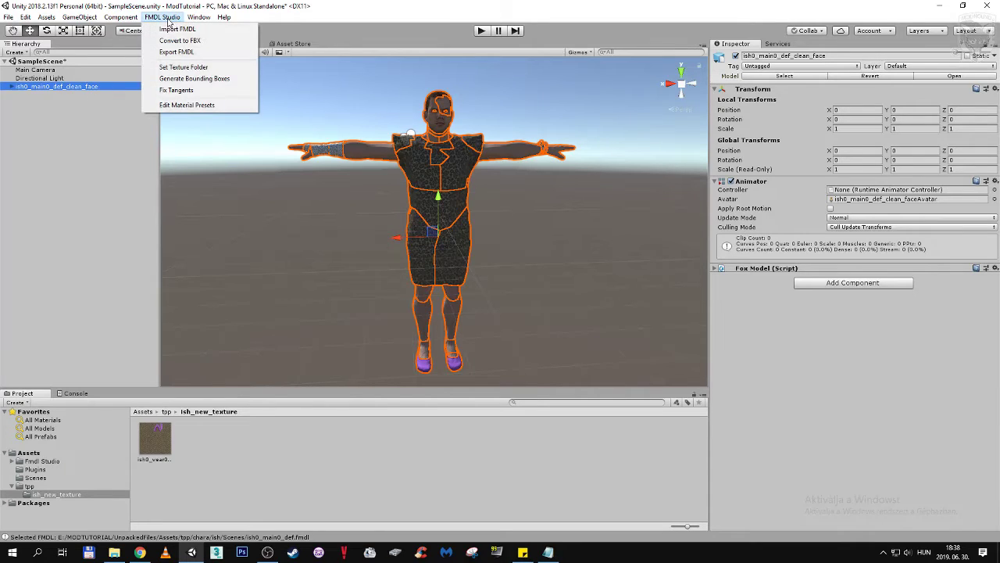
click(210, 78)
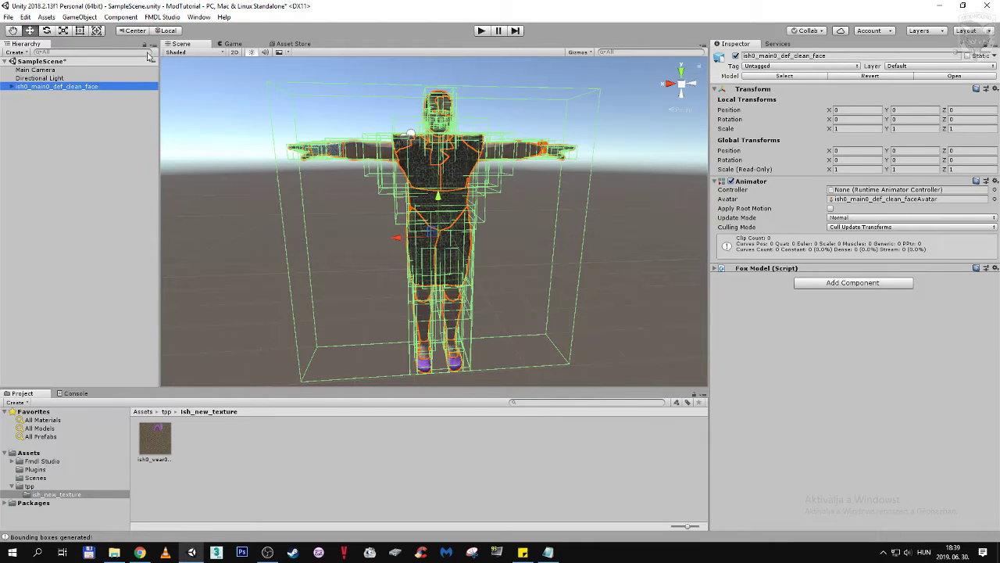
Step: Export the model as ish0_main0_def_clean_face.fmdl into the MODTUTORIAL\Mods folder
click(176, 18)
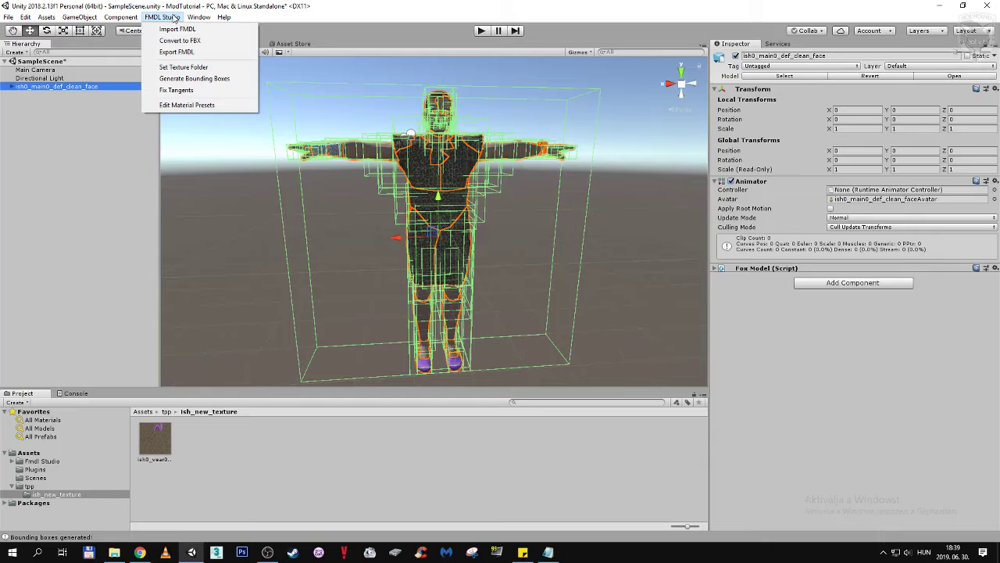
click(177, 51)
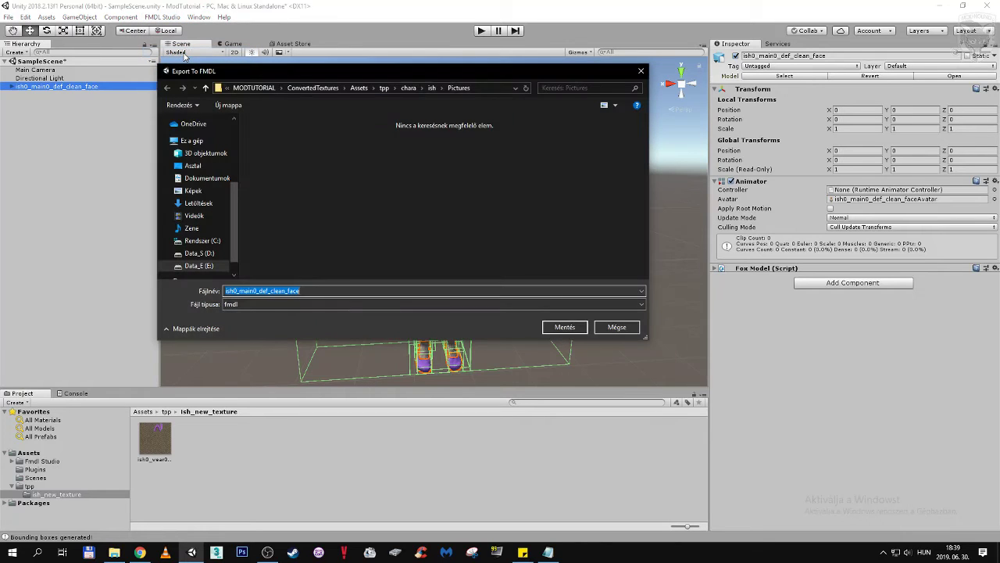
click(256, 89)
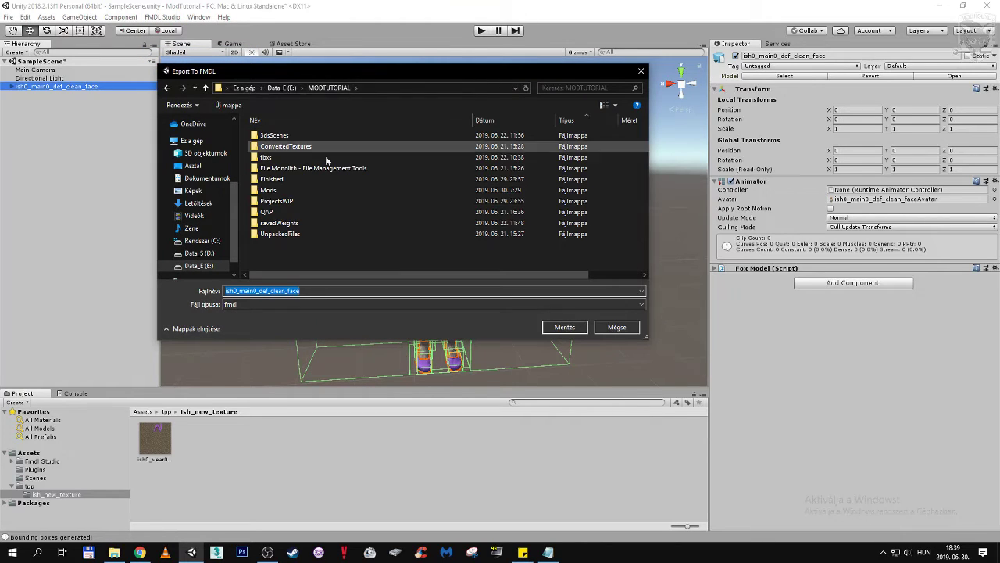
double_click(309, 190)
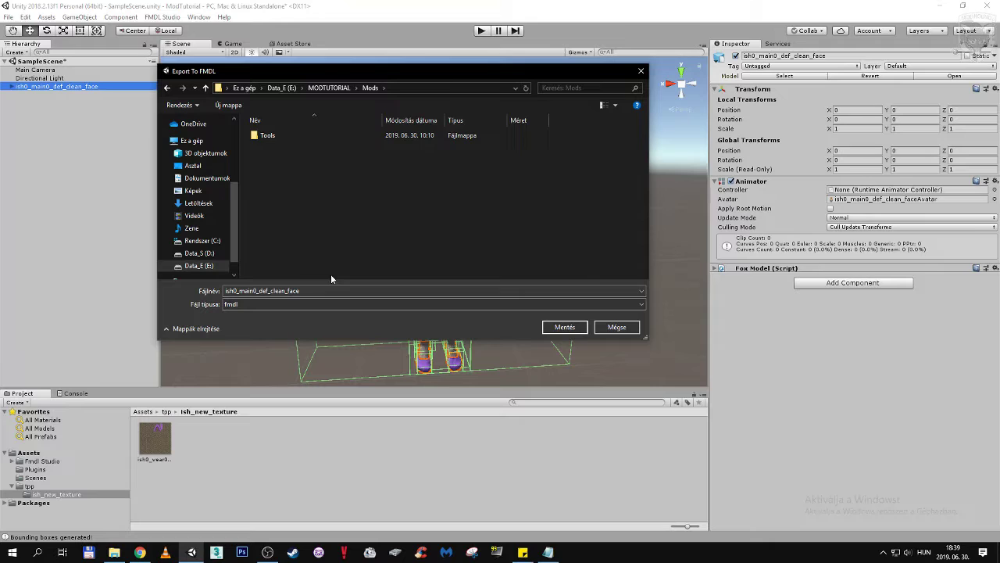
click(344, 89)
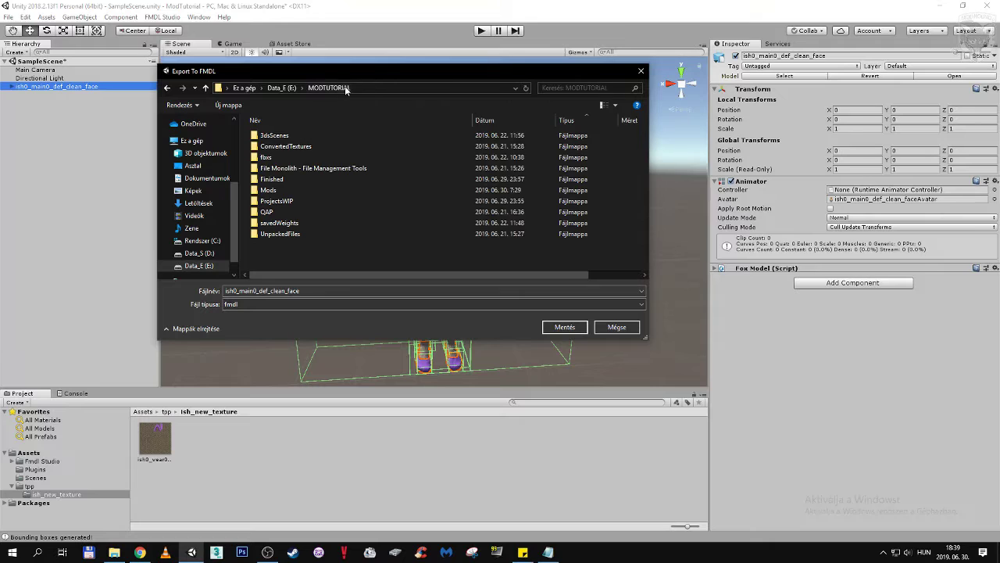
double_click(294, 191)
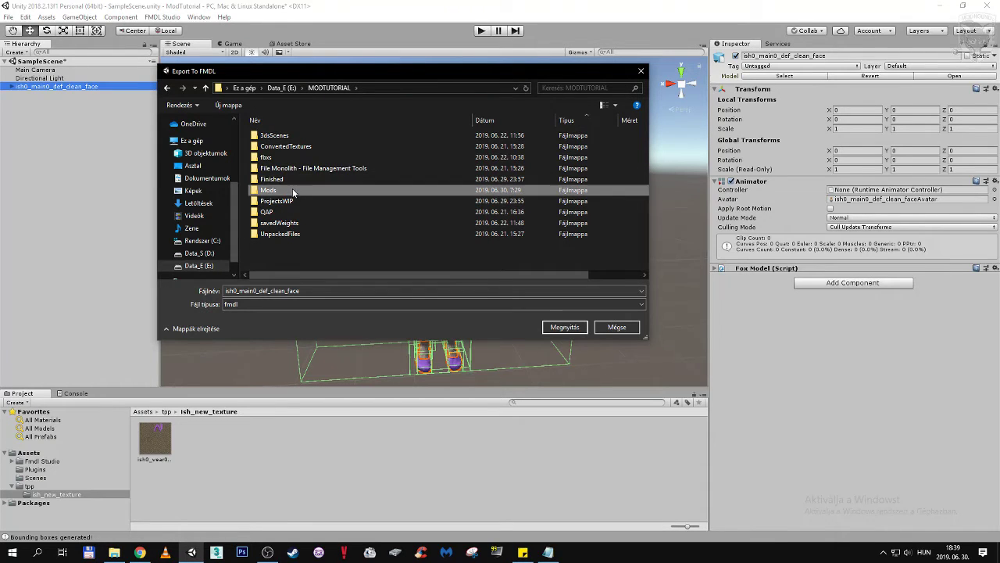
click(324, 290)
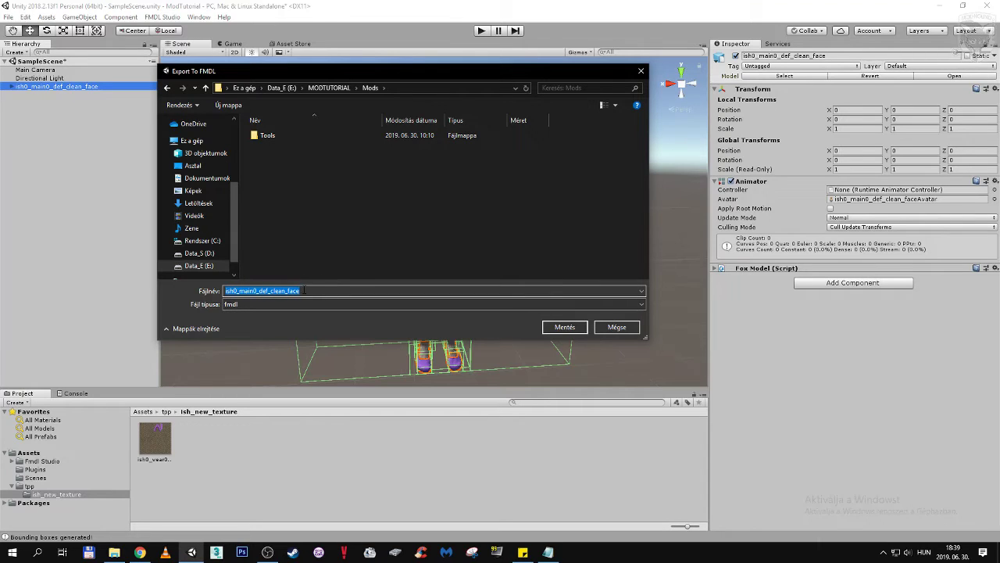
key(End)
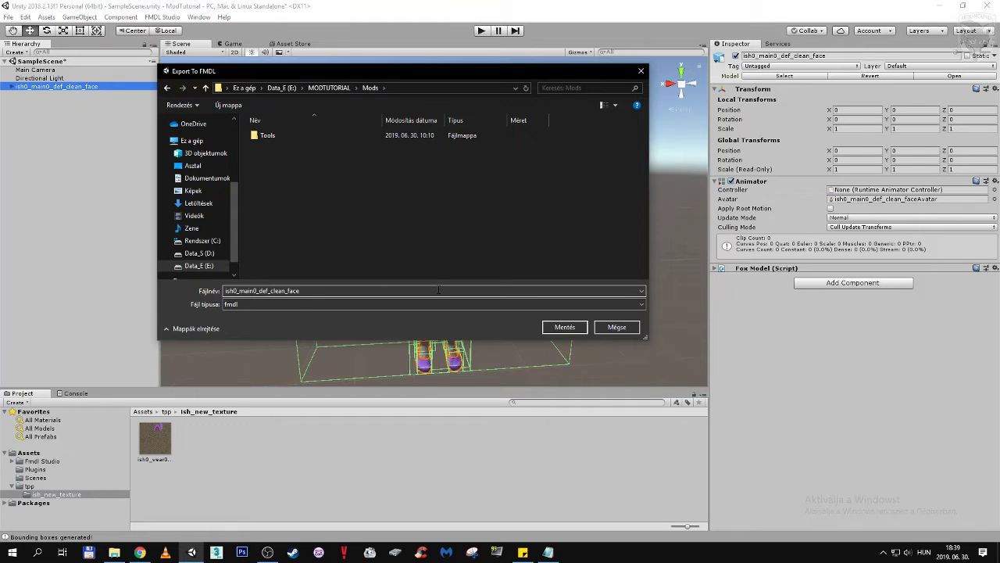
click(569, 328)
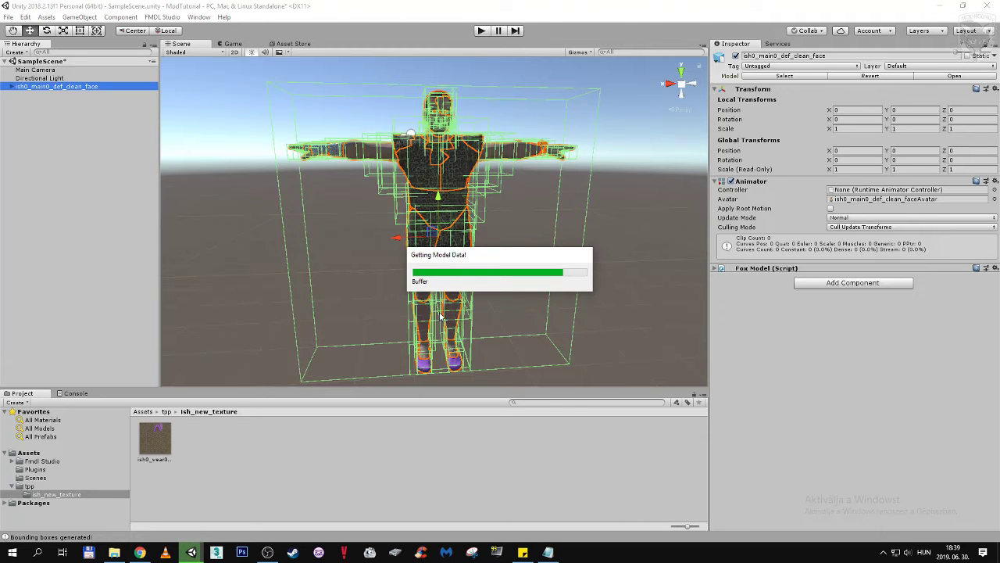
Step: Check the Console for the export result, deselect the model and minimize Unity
click(84, 395)
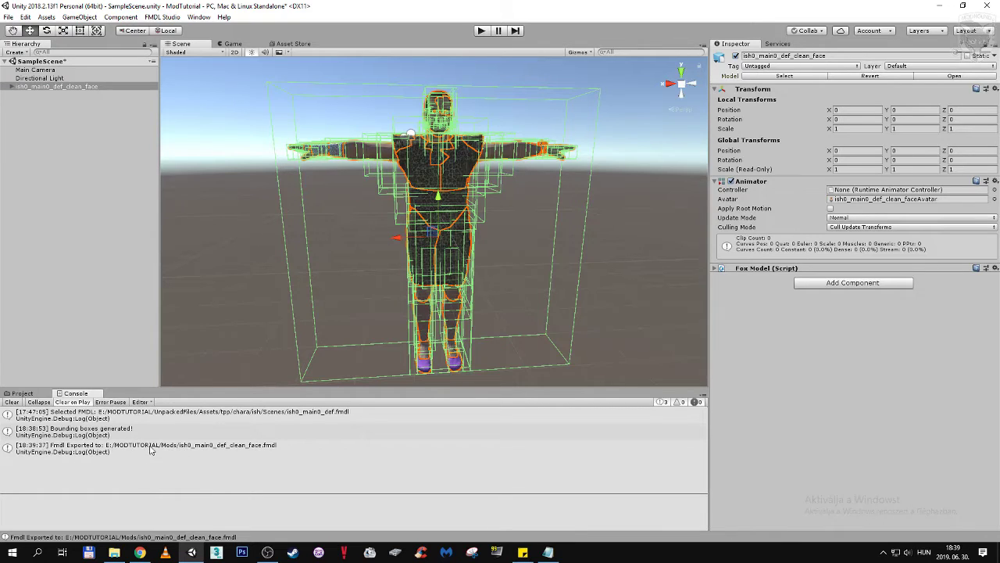
click(42, 393)
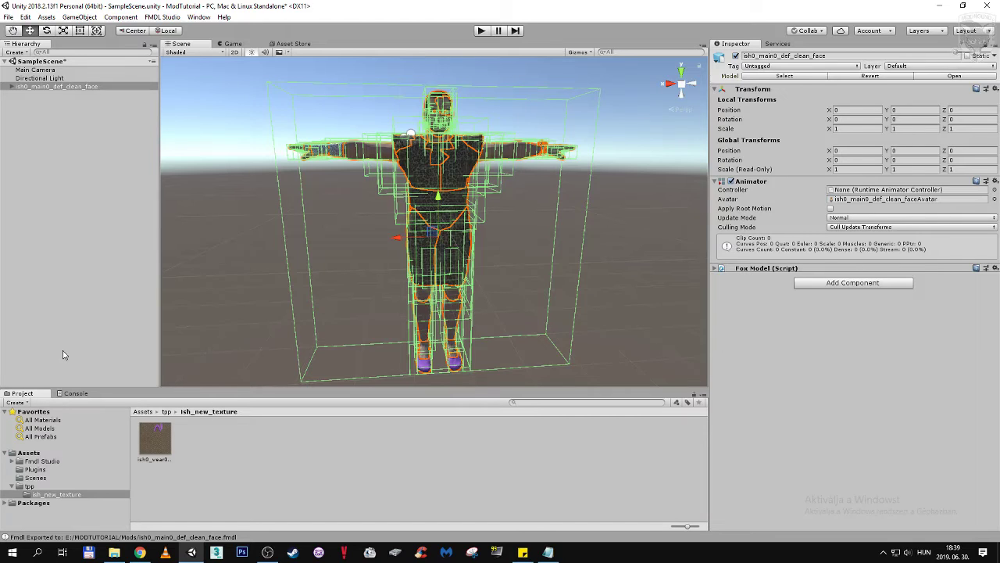
click(237, 296)
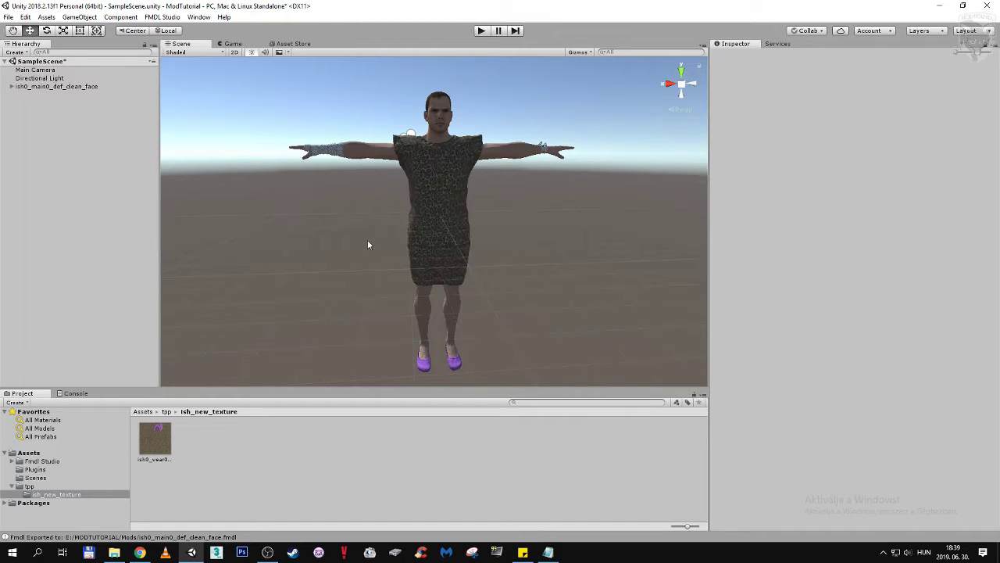
click(191, 552)
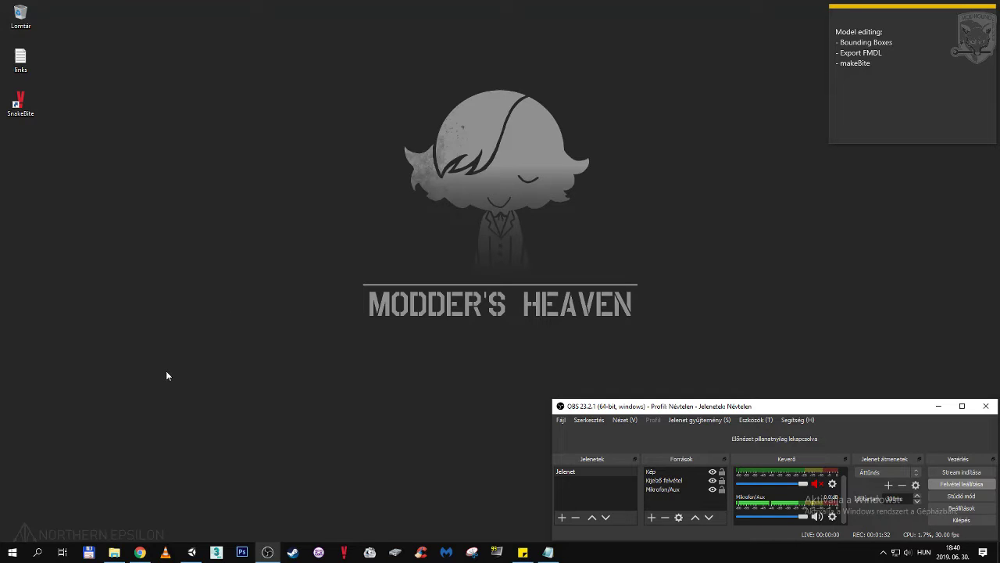
Step: Launch File Proliferator from Mods\Tools\FileMonolith, running it past the Windows security warning
click(114, 551)
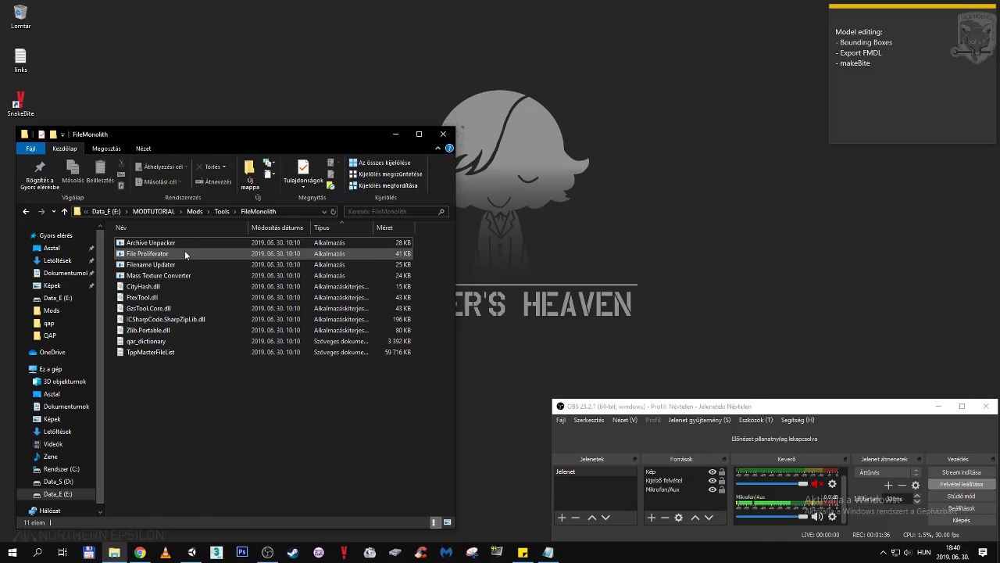
click(186, 252)
double_click(186, 253)
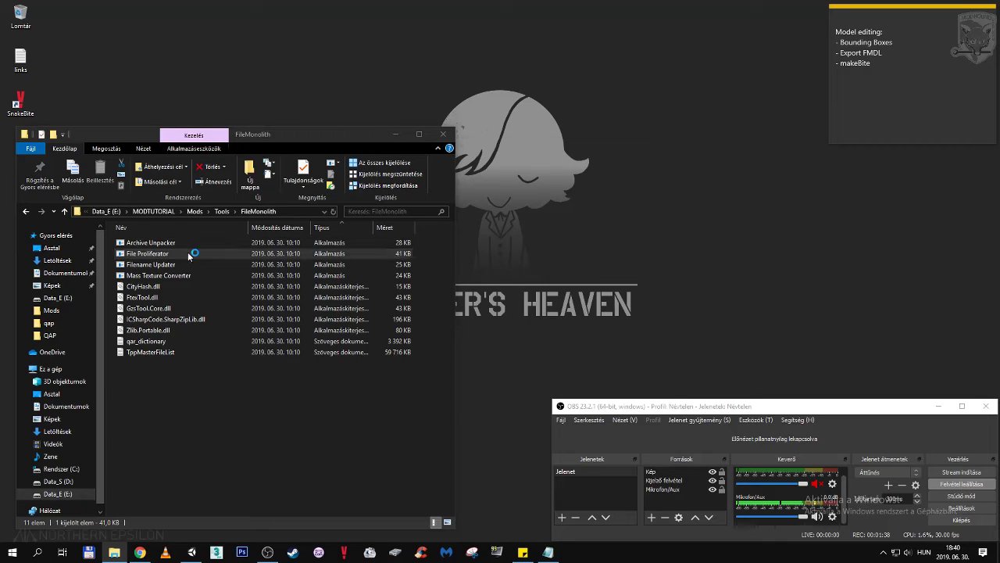
click(446, 210)
click(506, 376)
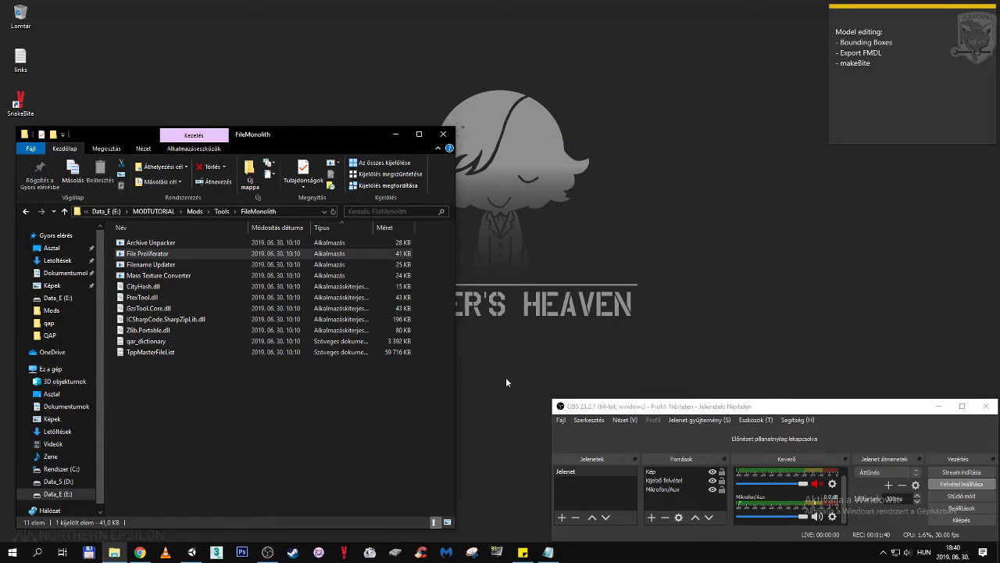
drag(461, 202, 759, 210)
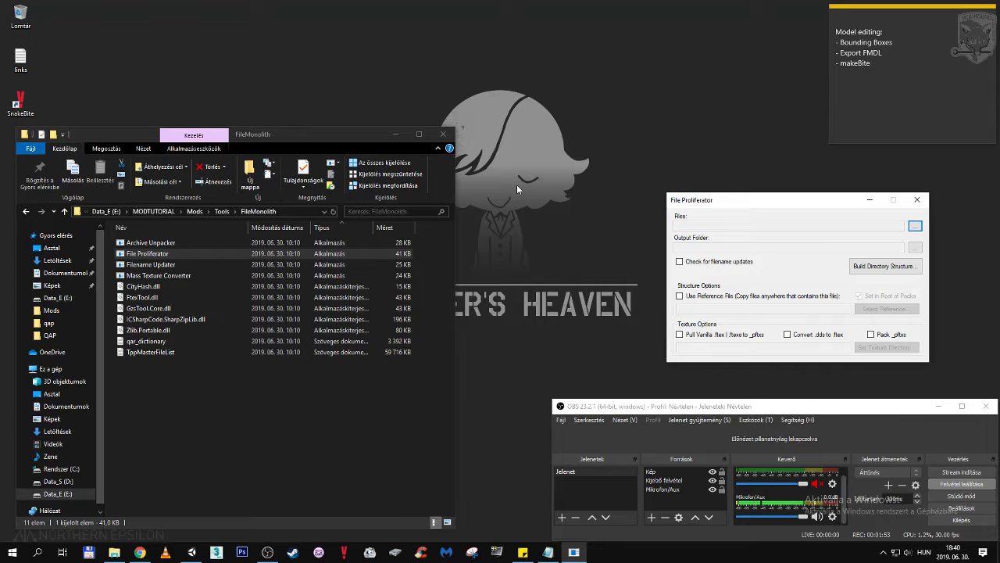
Step: Browse for the Files input, going from MODTUTORIAL into UnpackedFiles\Assets\tpp\chara
click(915, 226)
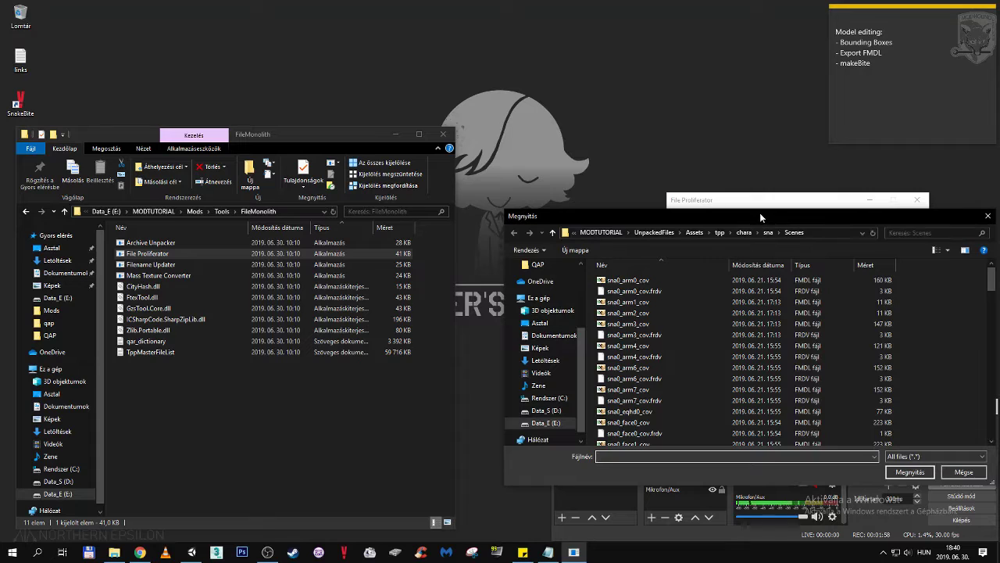
drag(891, 196, 577, 103)
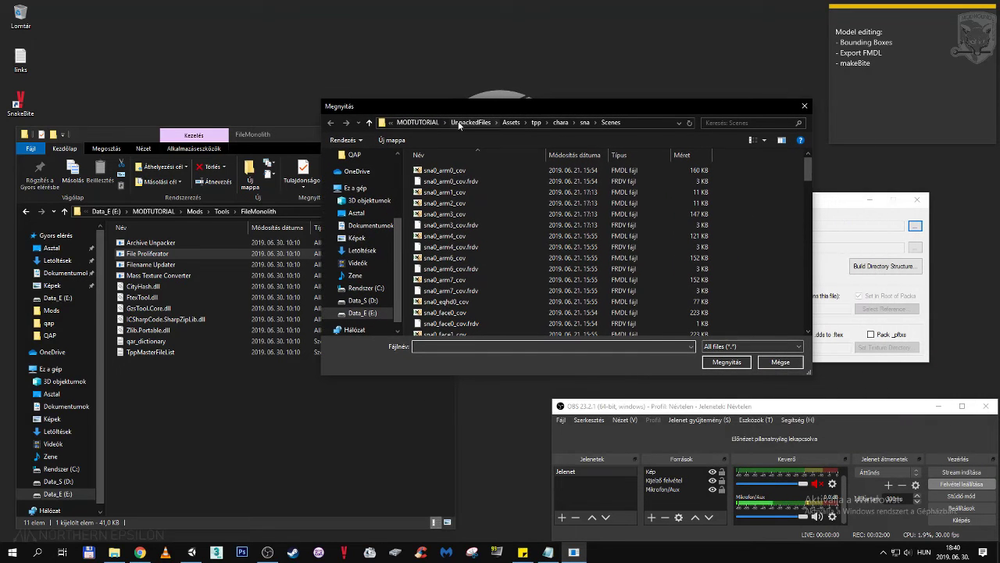
click(427, 124)
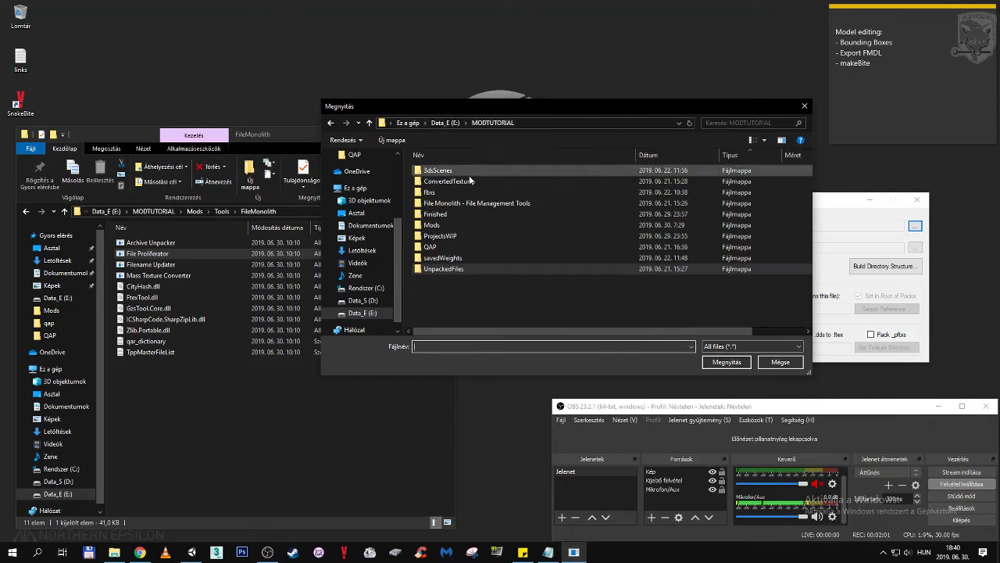
double_click(453, 269)
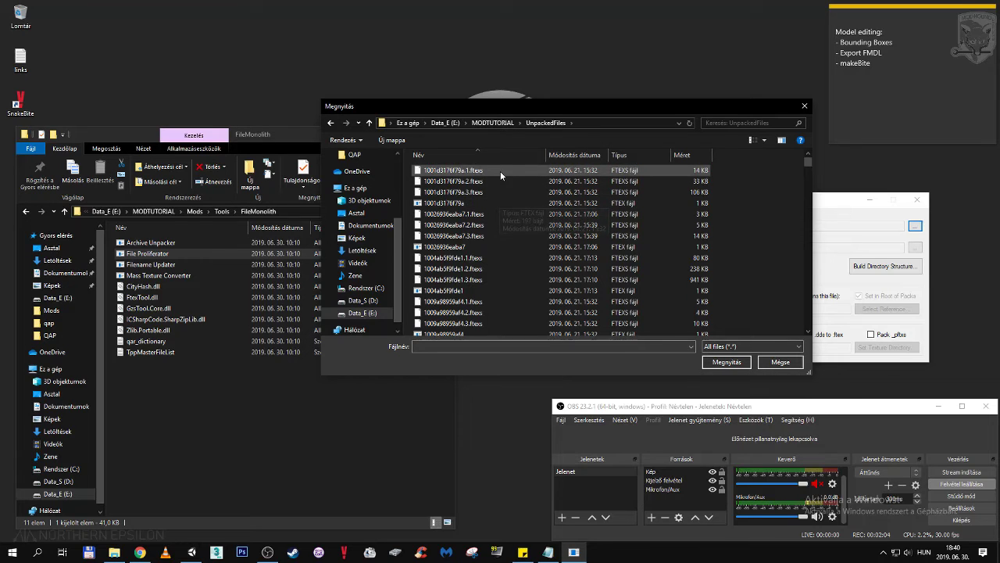
double_click(470, 170)
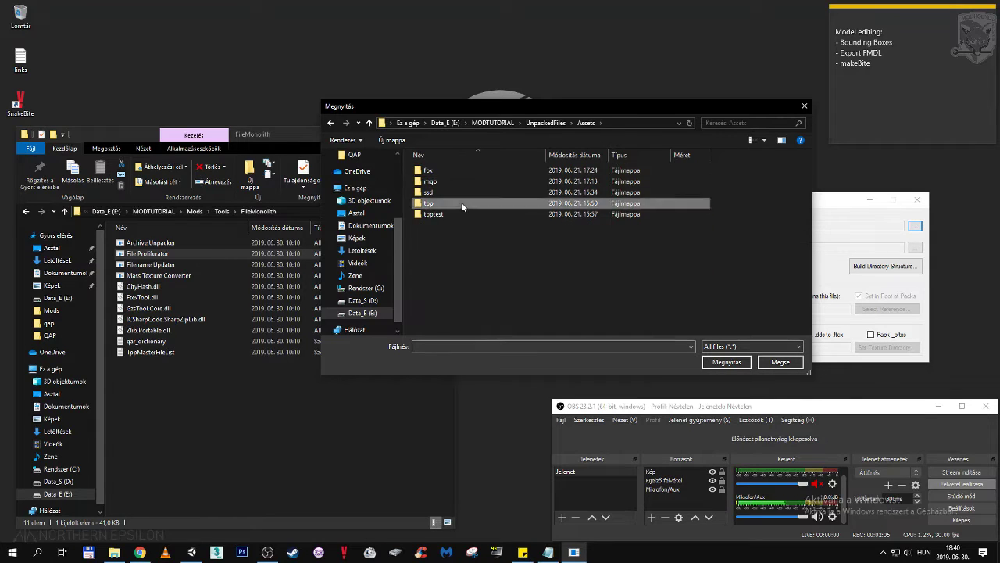
double_click(461, 202)
double_click(466, 169)
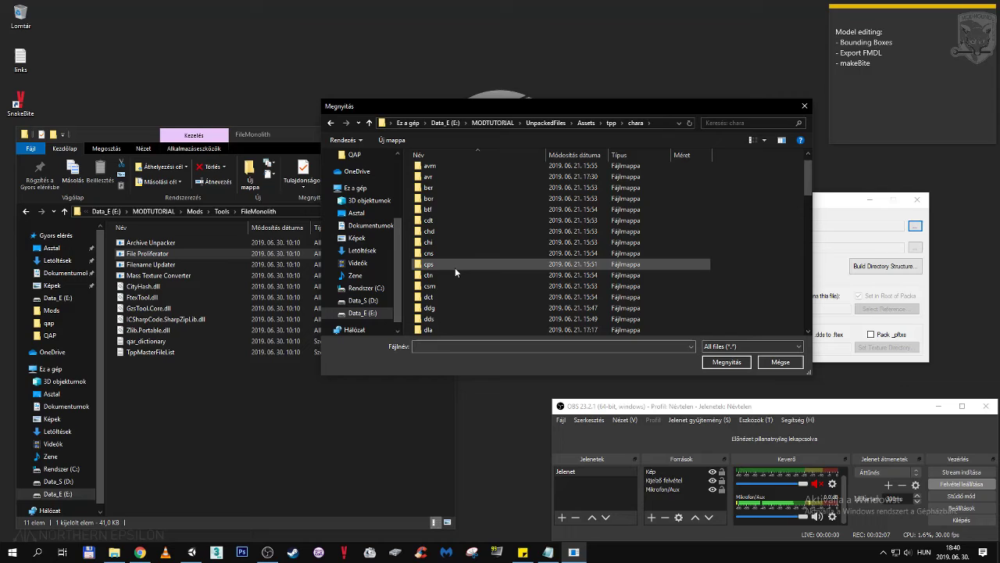
Step: Pick ish0_main0_def.fmdl from chara\ish\Scenes as the input file
scroll(455, 270, down, 2)
scroll(460, 276, down, 2)
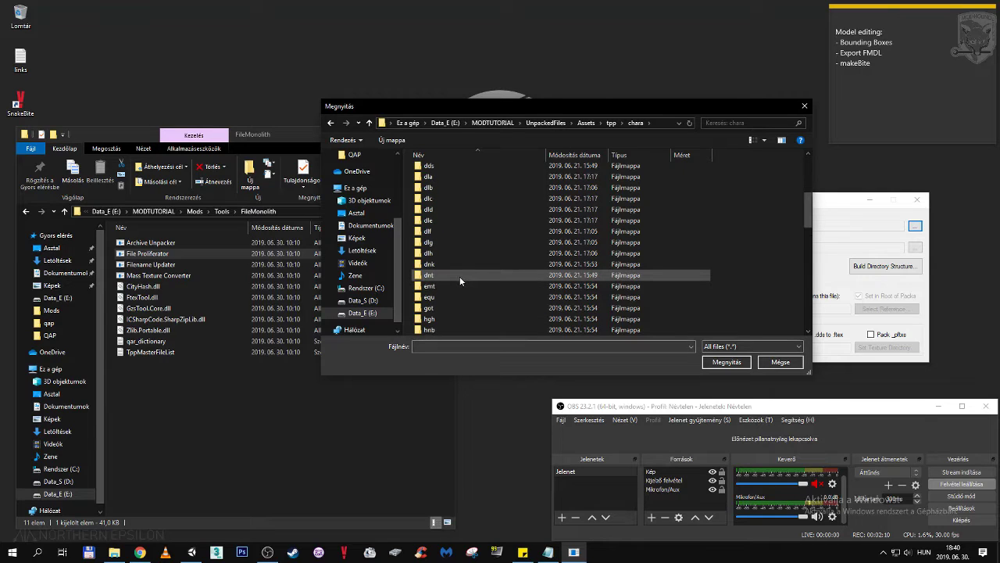
scroll(460, 276, down, 3)
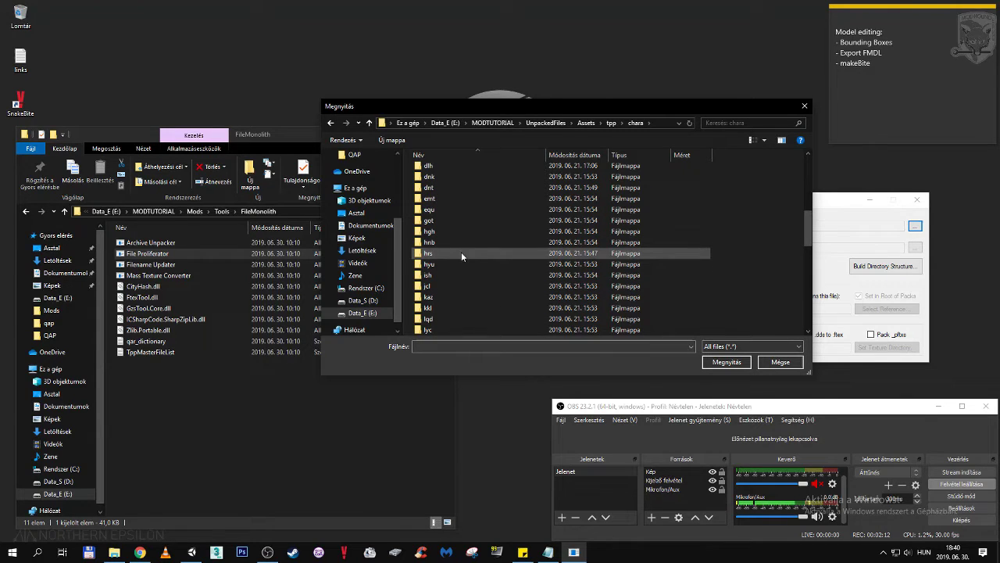
double_click(441, 274)
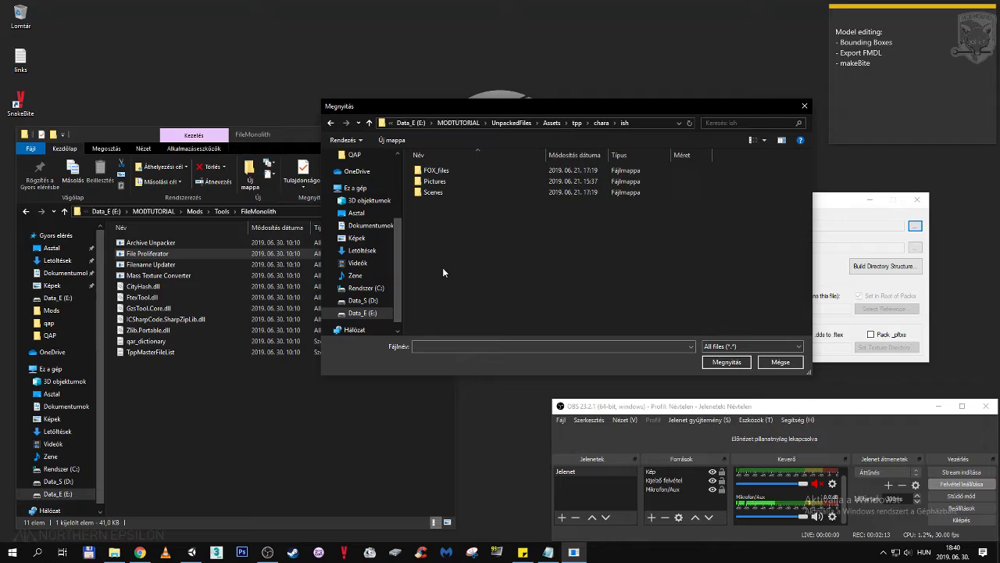
double_click(450, 193)
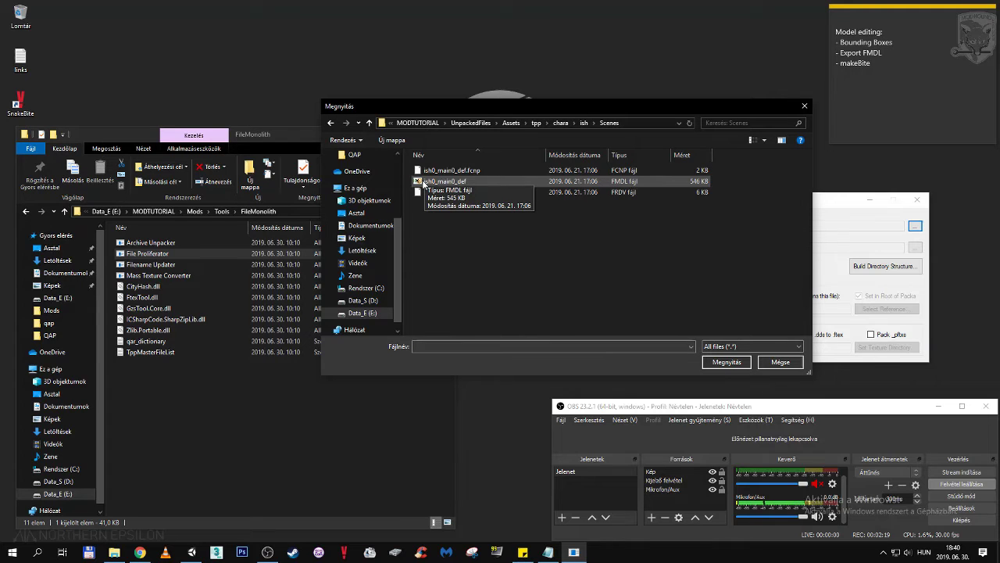
click(497, 182)
click(727, 361)
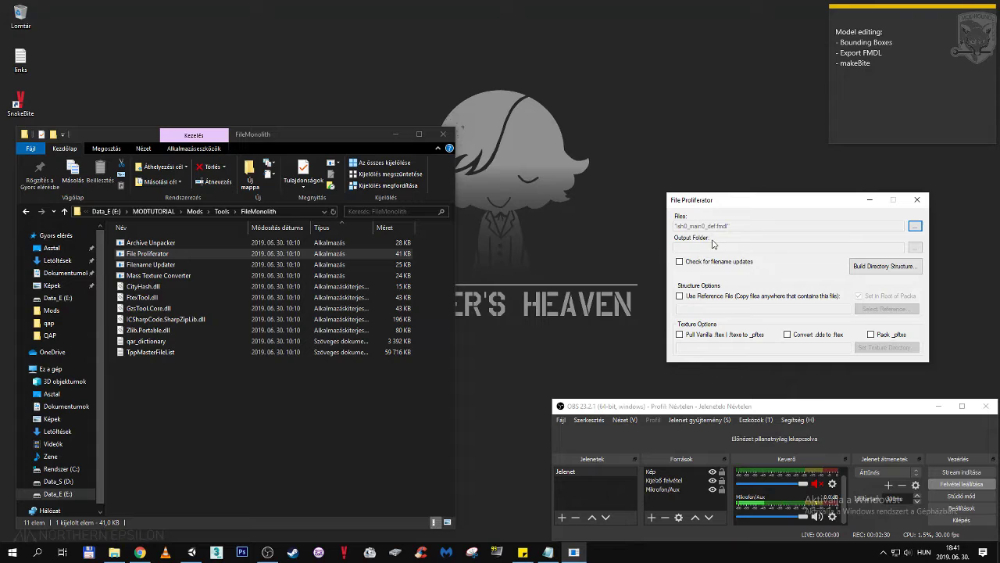
Step: Create a new folder named Install inside the Mods folder
click(196, 211)
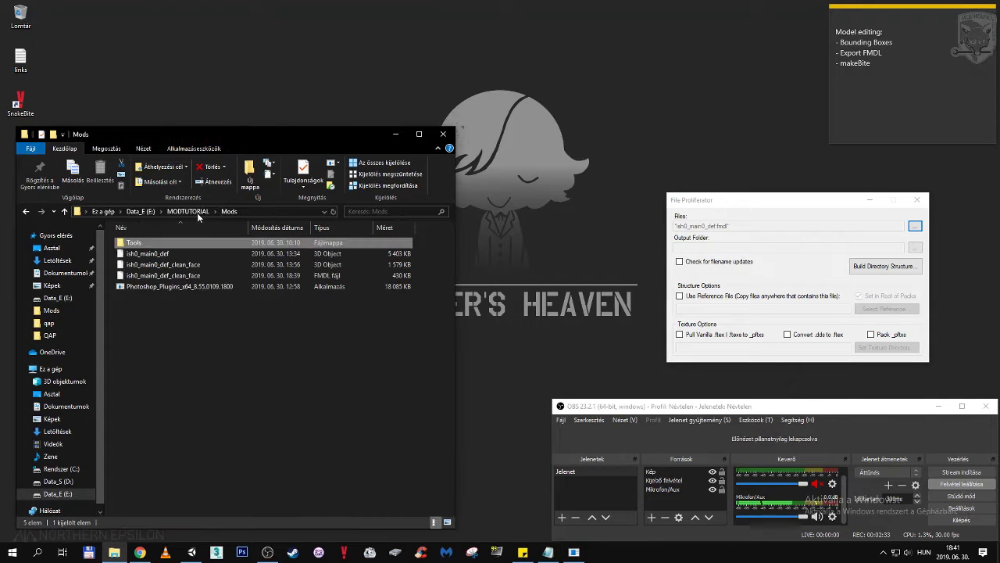
click(167, 327)
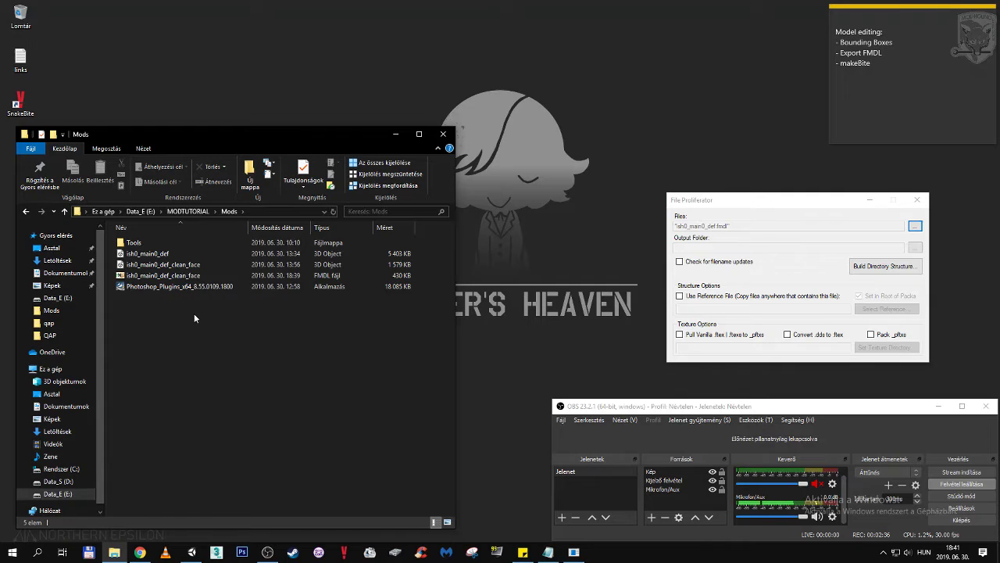
right_click(195, 315)
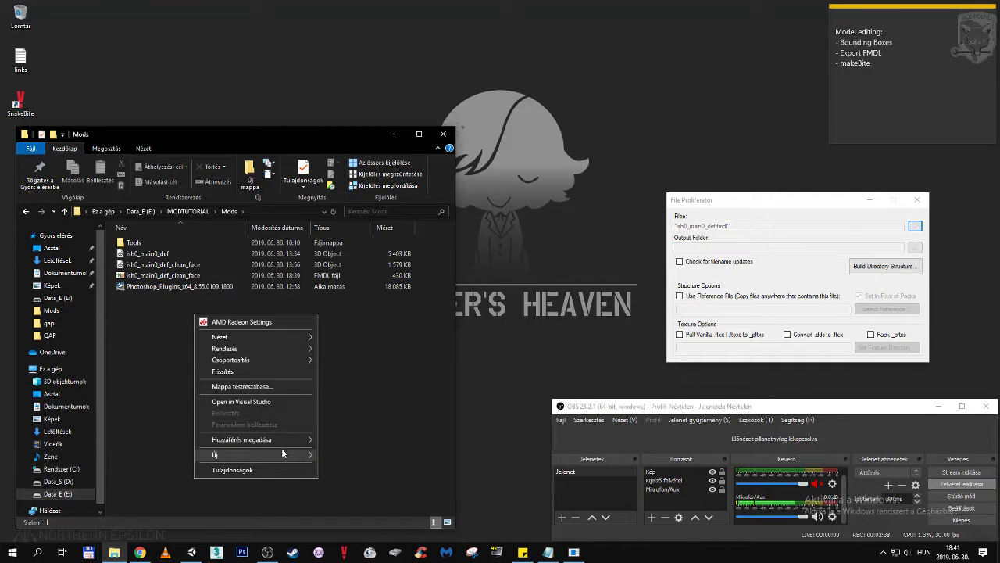
mouse_move(283, 452)
click(336, 456)
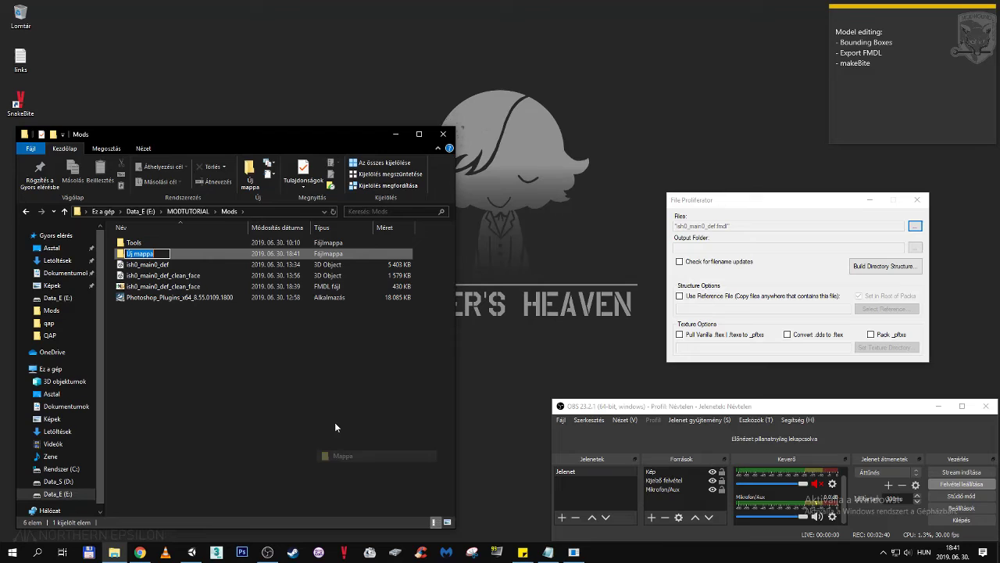
text(Install)
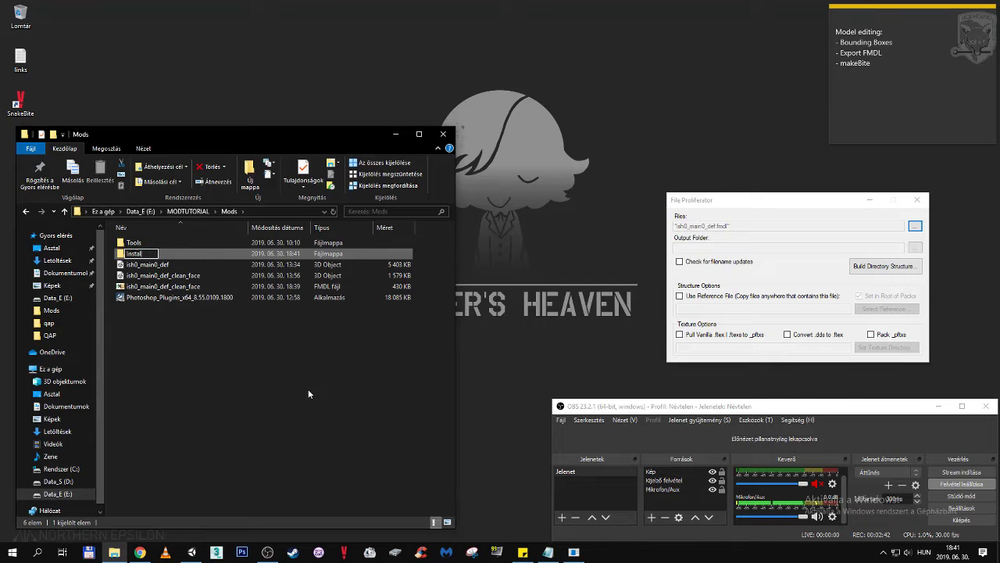
key(Return)
click(308, 388)
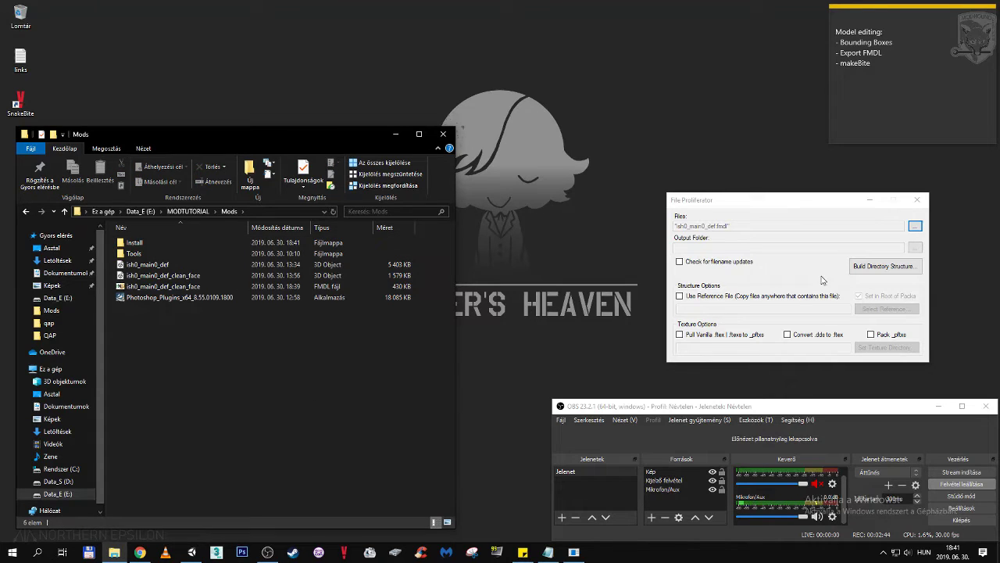
Step: Set the output folder to Mods\Install and build the directory structure there
click(915, 247)
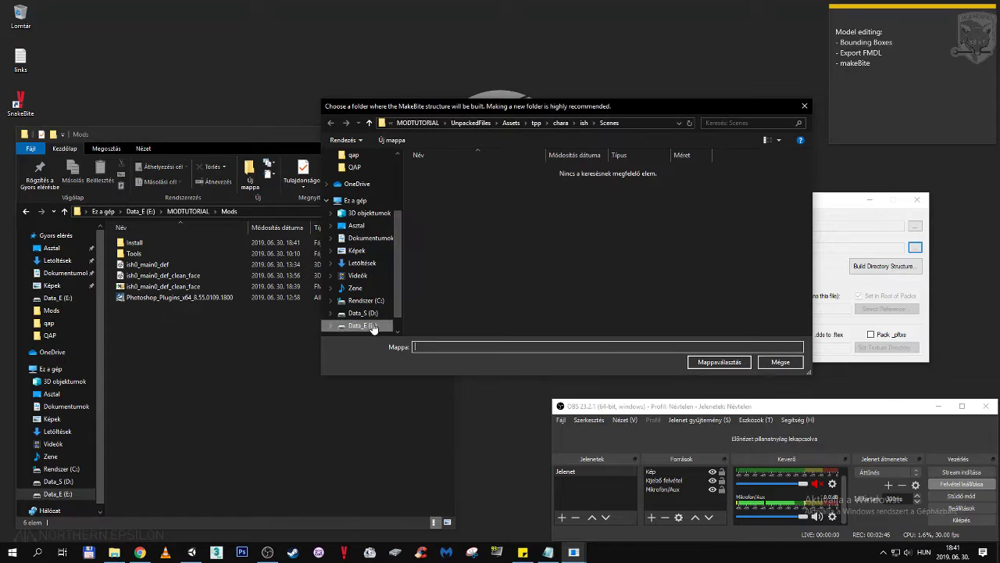
click(468, 123)
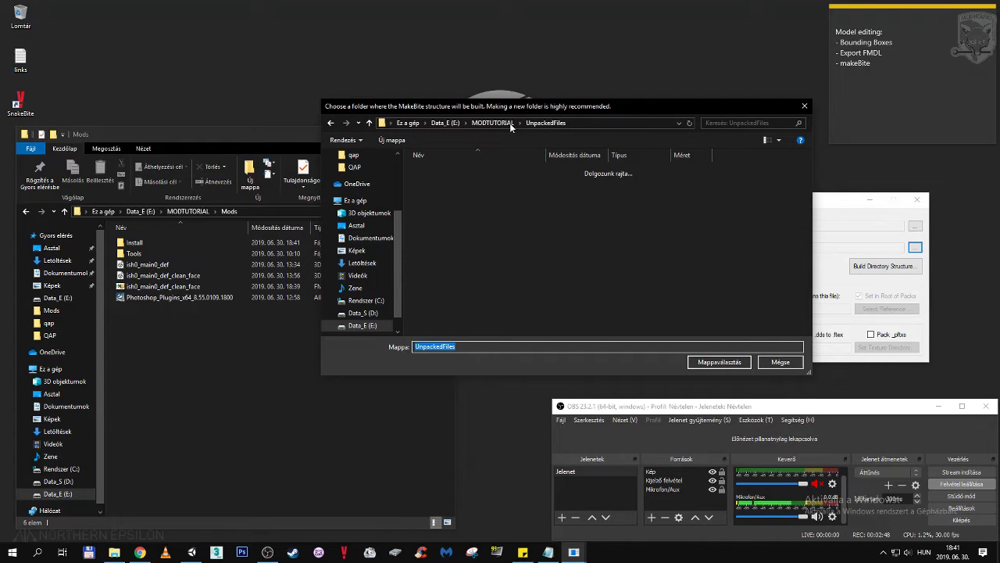
click(504, 123)
double_click(442, 225)
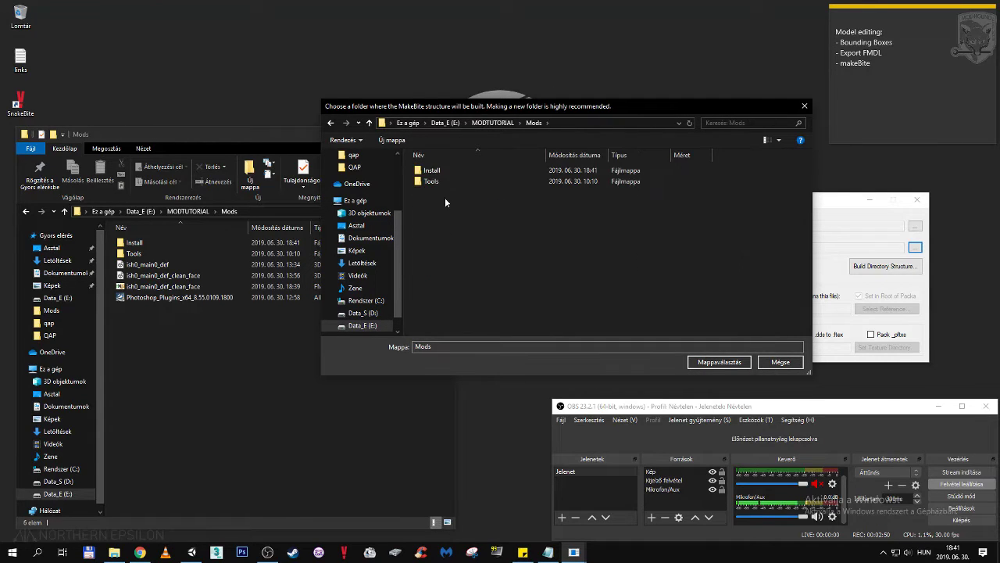
double_click(444, 169)
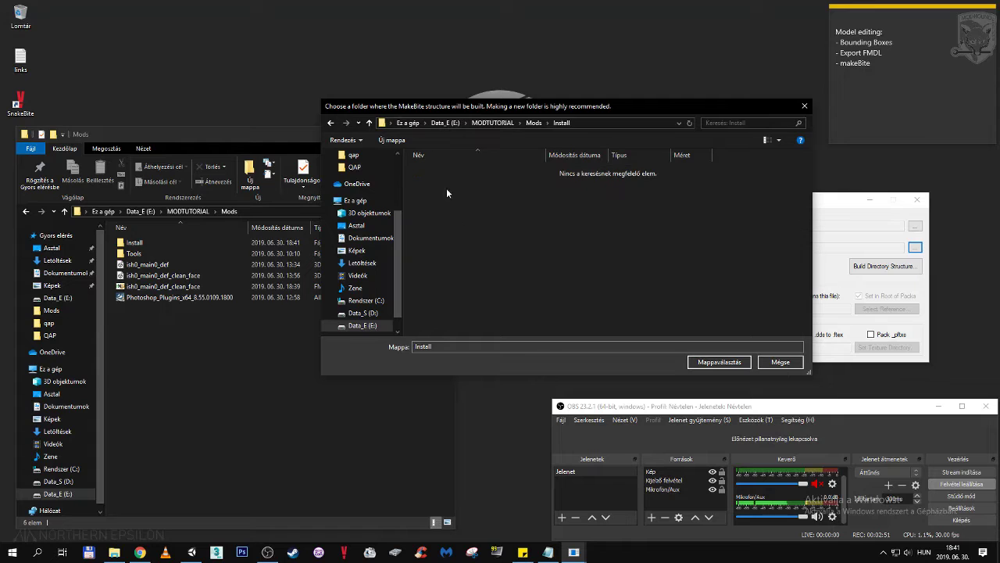
click(703, 362)
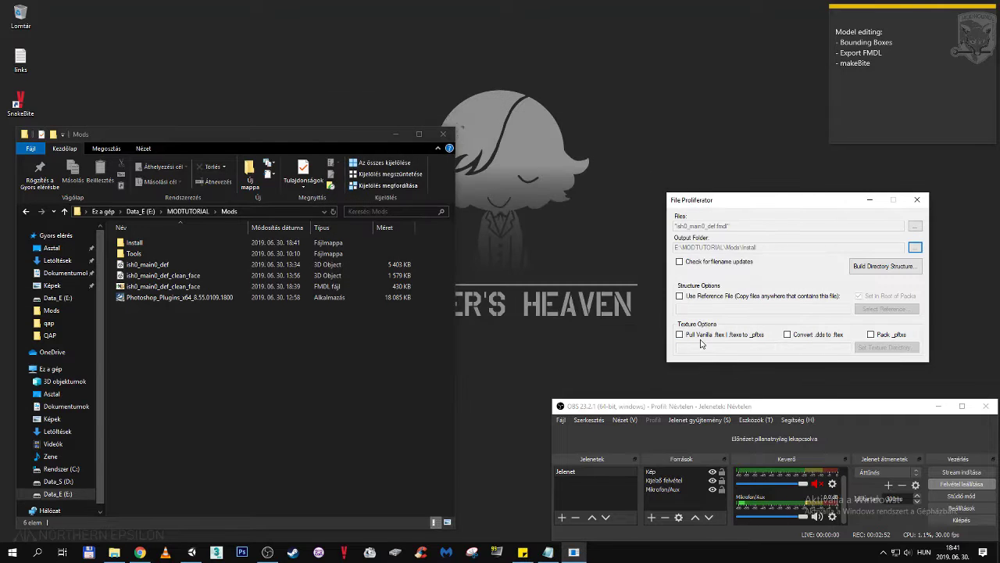
click(878, 268)
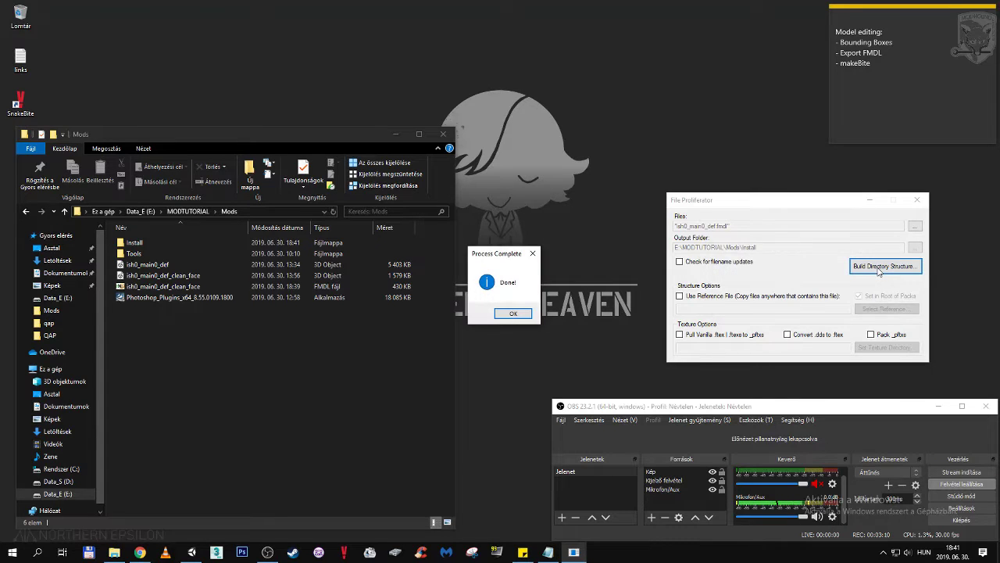
click(513, 314)
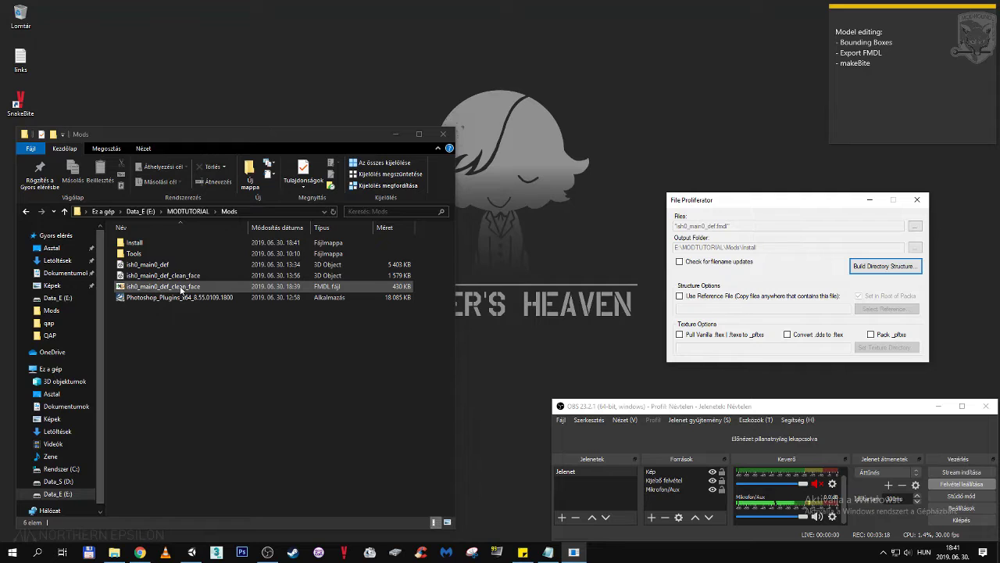
Step: Copy the ish0_main0_def_clean_face file and browse into Install\Assets\tpp\pack\mission2\story
click(206, 287)
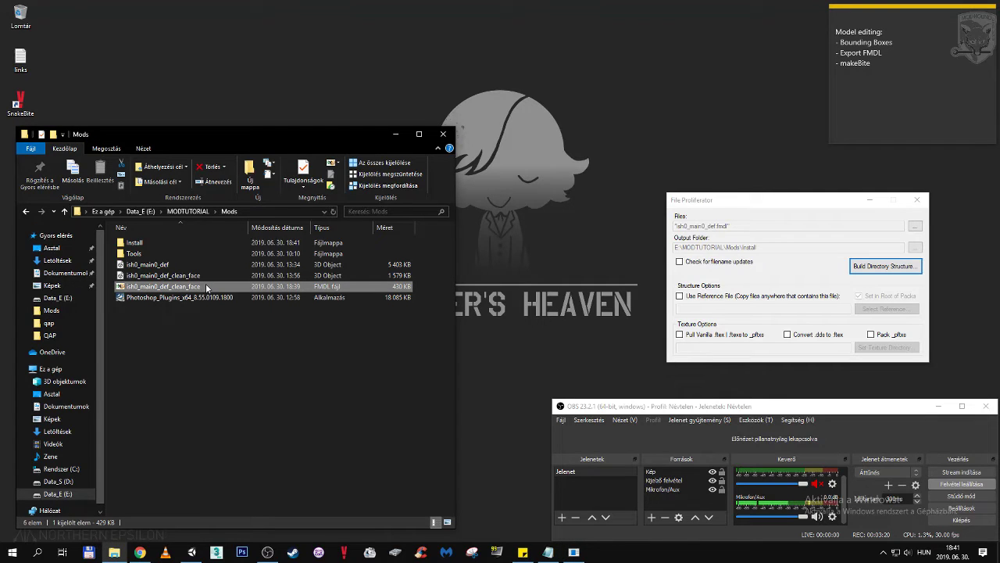
right_click(207, 288)
click(208, 375)
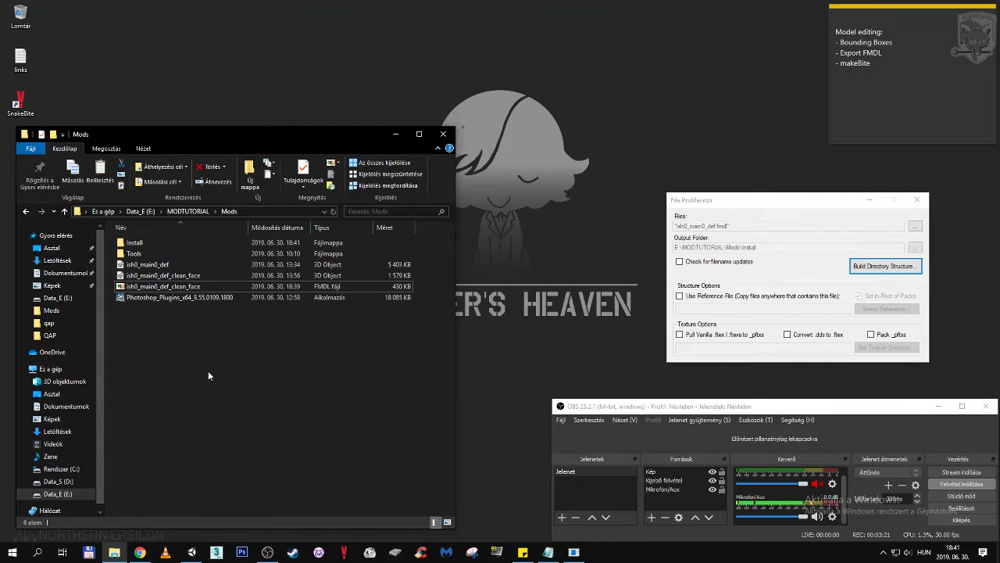
double_click(155, 242)
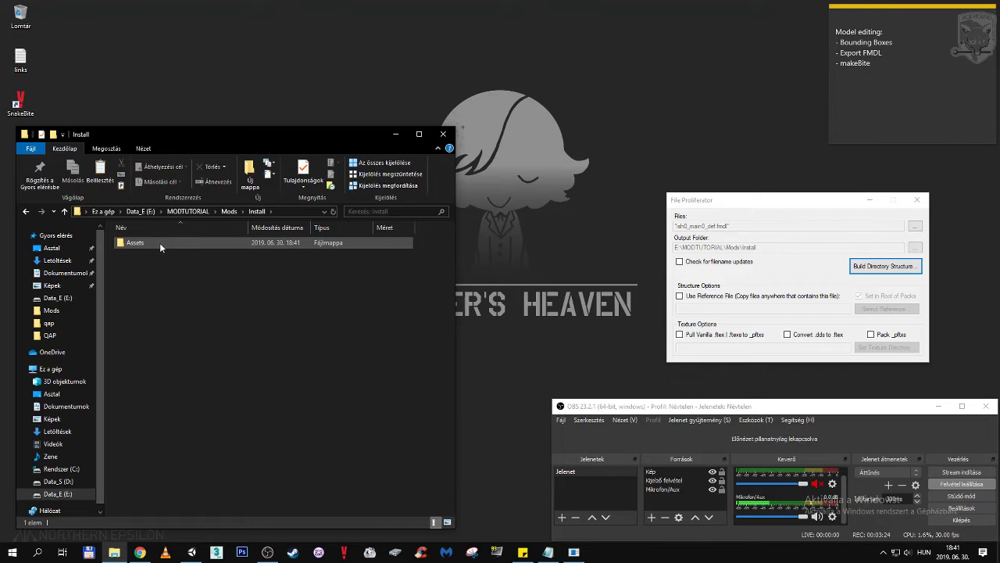
double_click(209, 244)
double_click(210, 244)
double_click(209, 242)
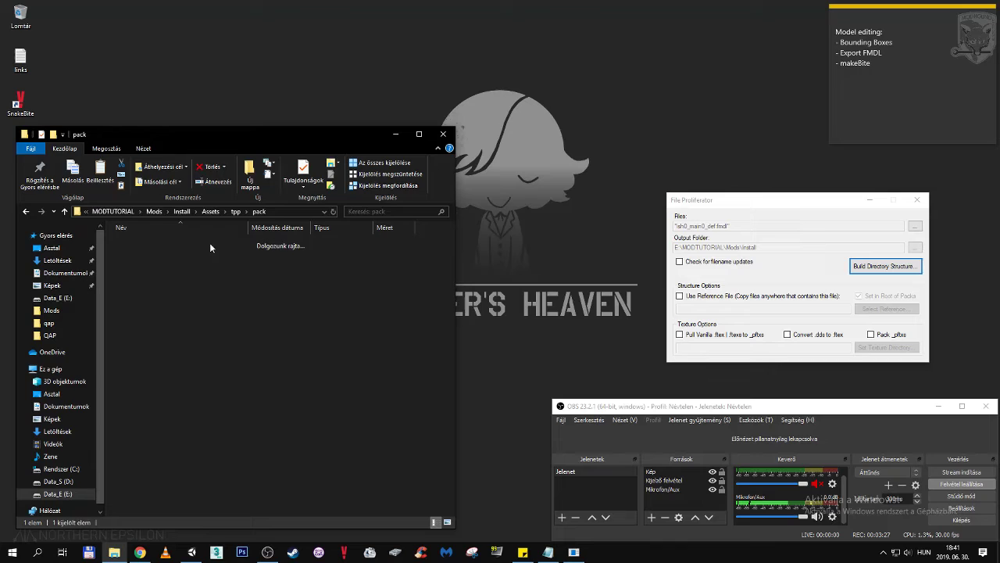
double_click(210, 242)
double_click(210, 242)
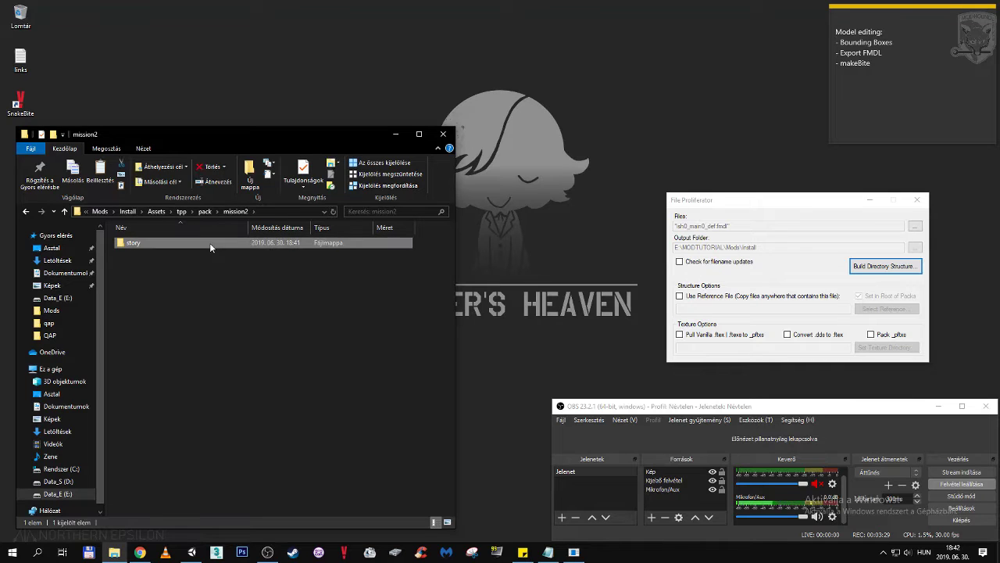
Step: Paste the clean_face file into s10010\s10010_l01_fpk\Assets\tpp\chara\ish\Scenes
click(148, 246)
double_click(148, 246)
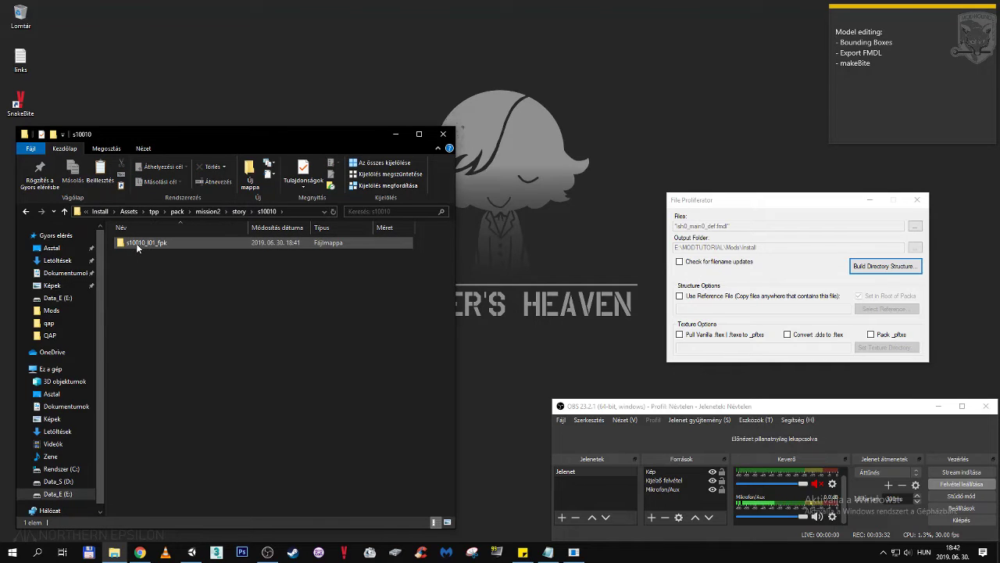
double_click(150, 244)
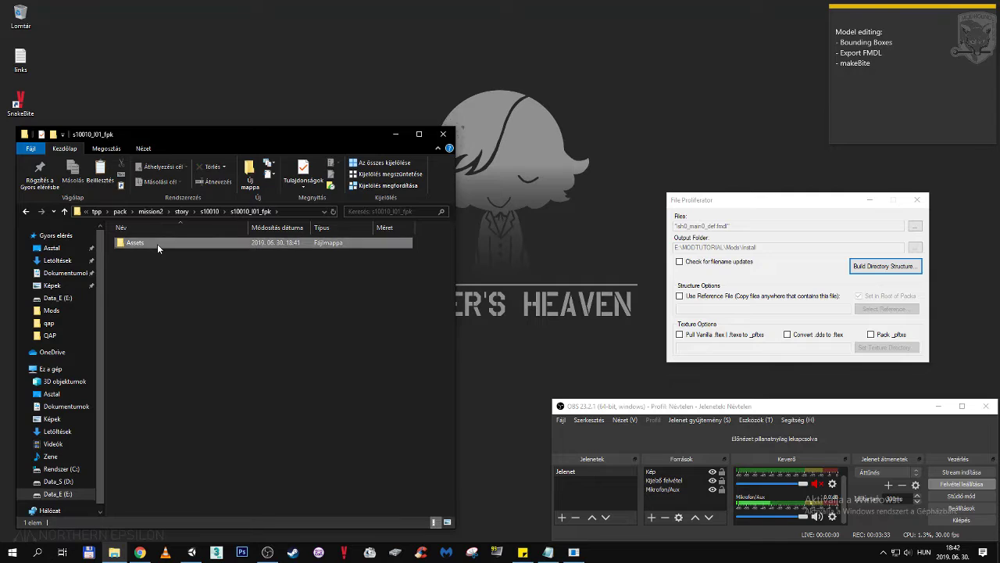
double_click(157, 244)
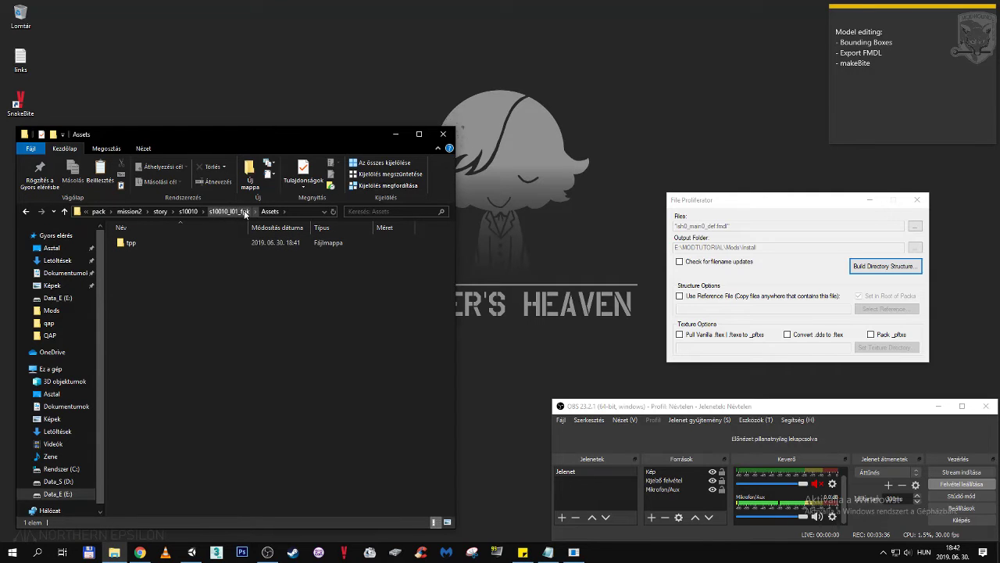
double_click(219, 243)
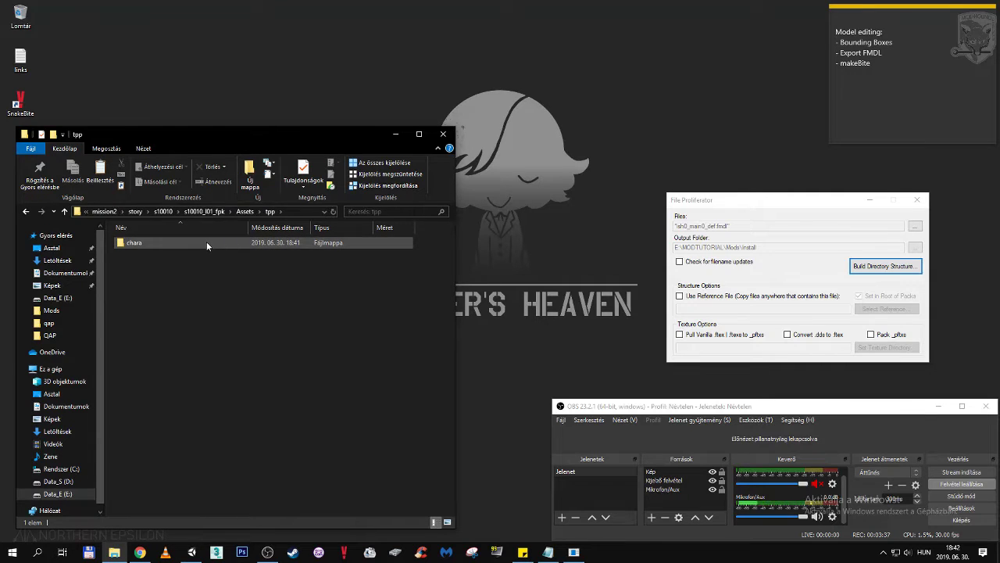
double_click(206, 242)
double_click(206, 244)
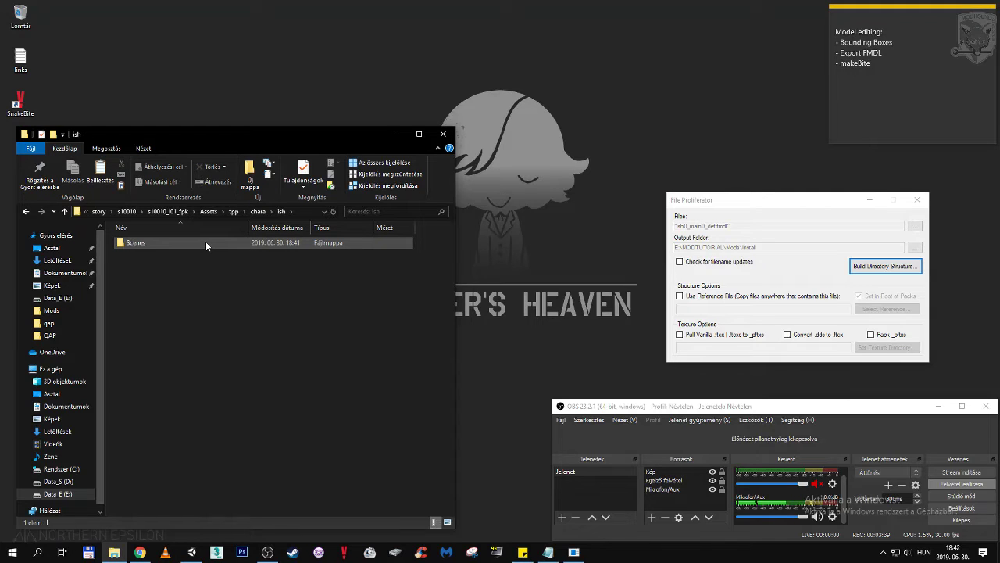
double_click(206, 243)
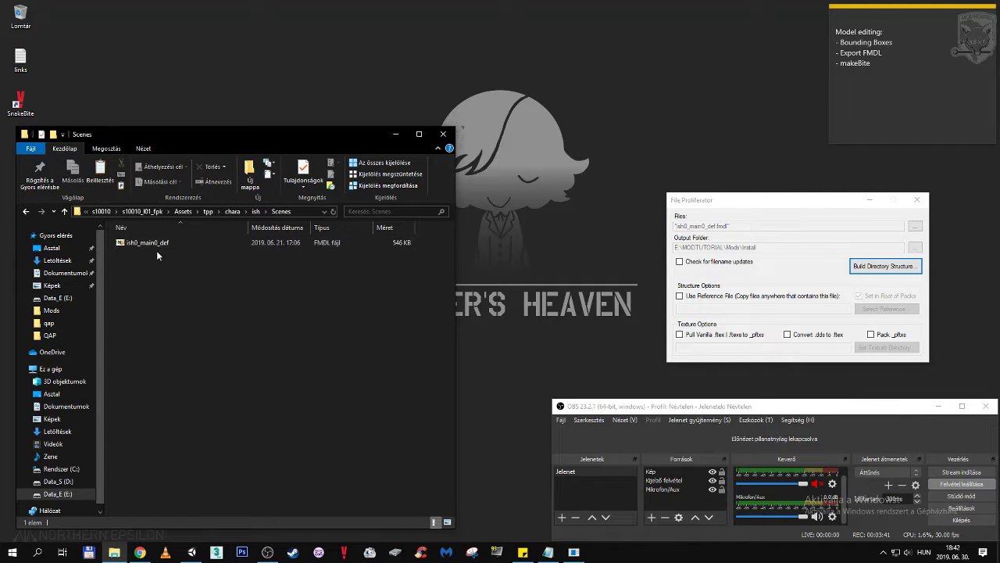
right_click(218, 267)
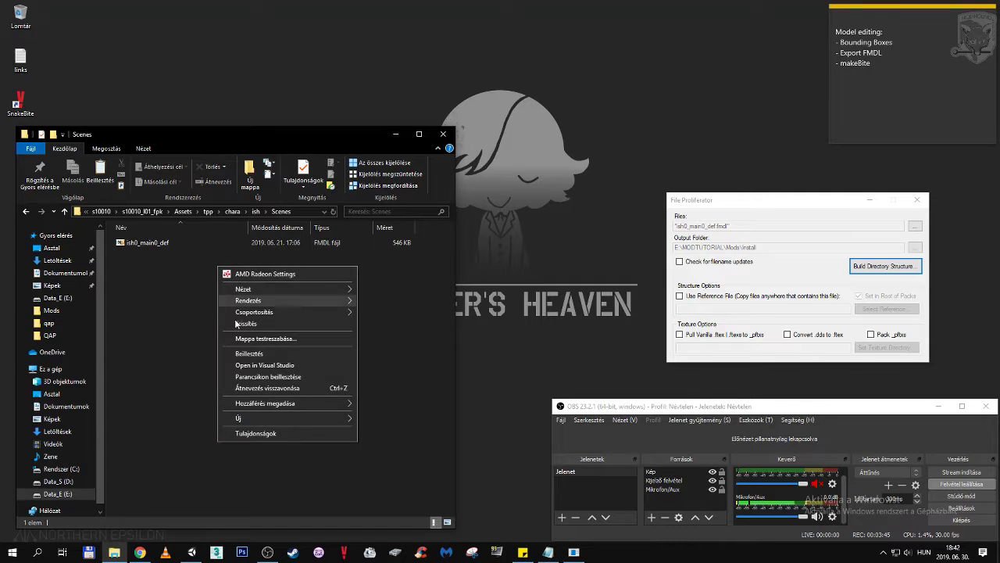
click(245, 352)
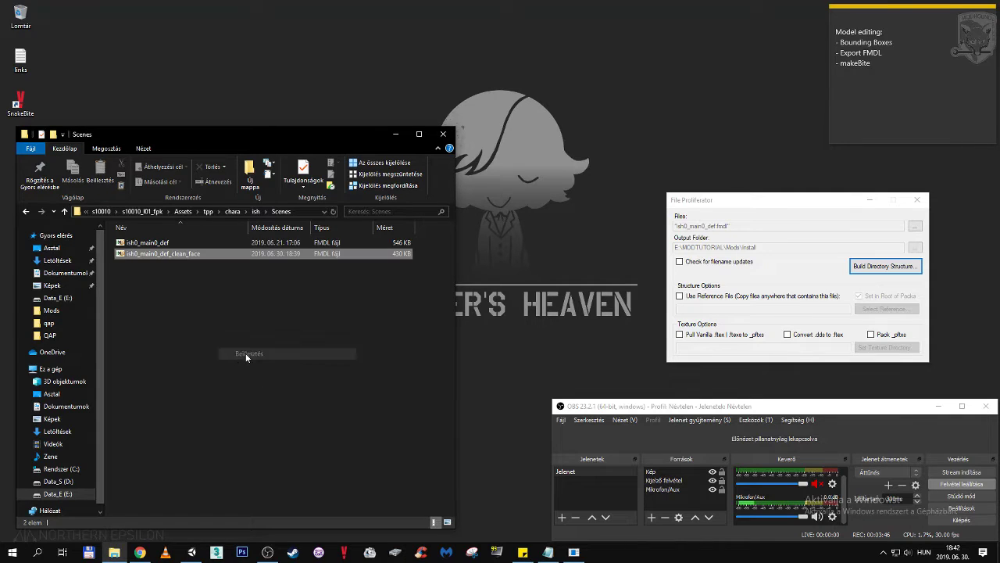
Step: Delete the original ish0_main0_def and rename the clean_face file to ish0_main0_def
right_click(204, 244)
click(226, 388)
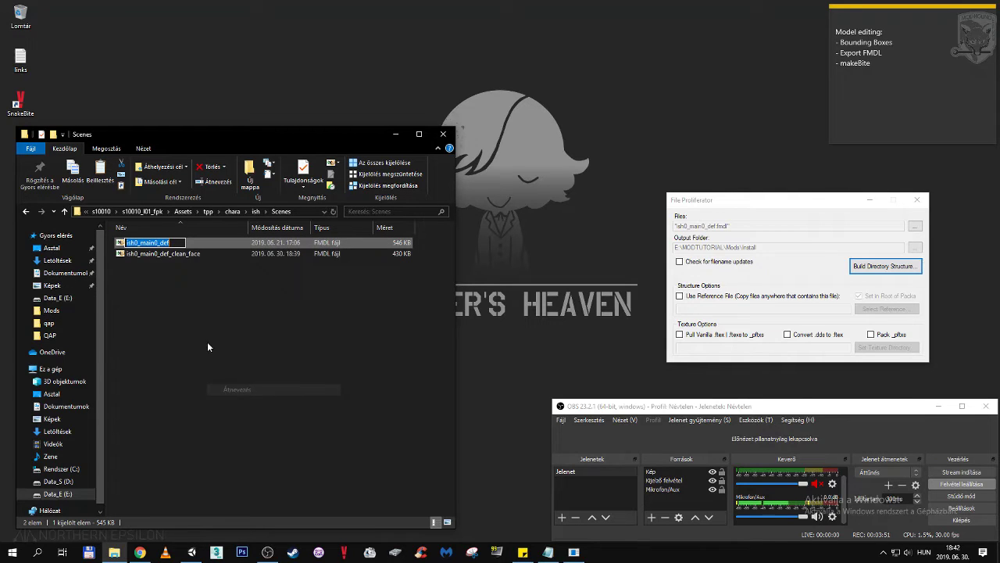
right_click(156, 242)
click(175, 275)
key(Escape)
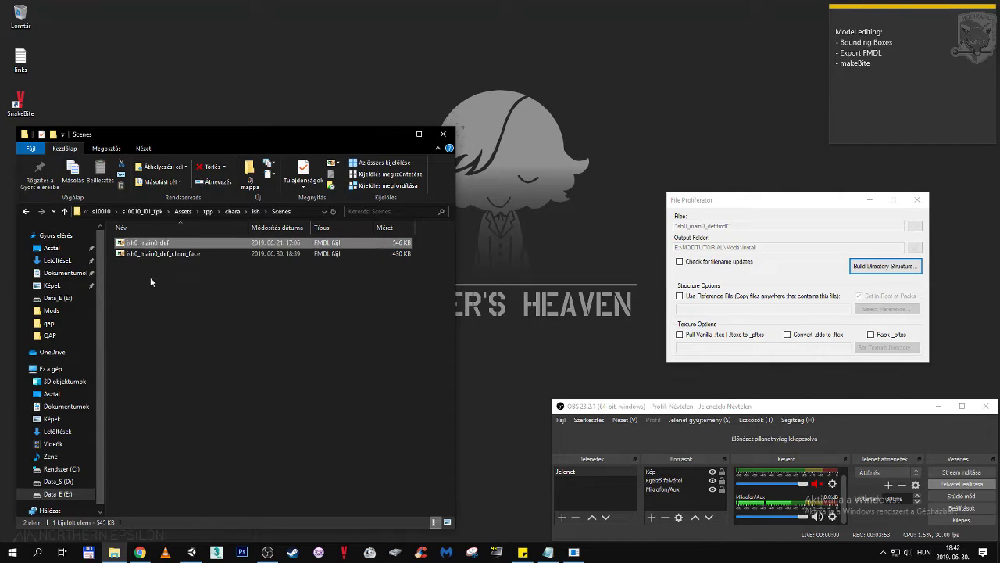
right_click(170, 245)
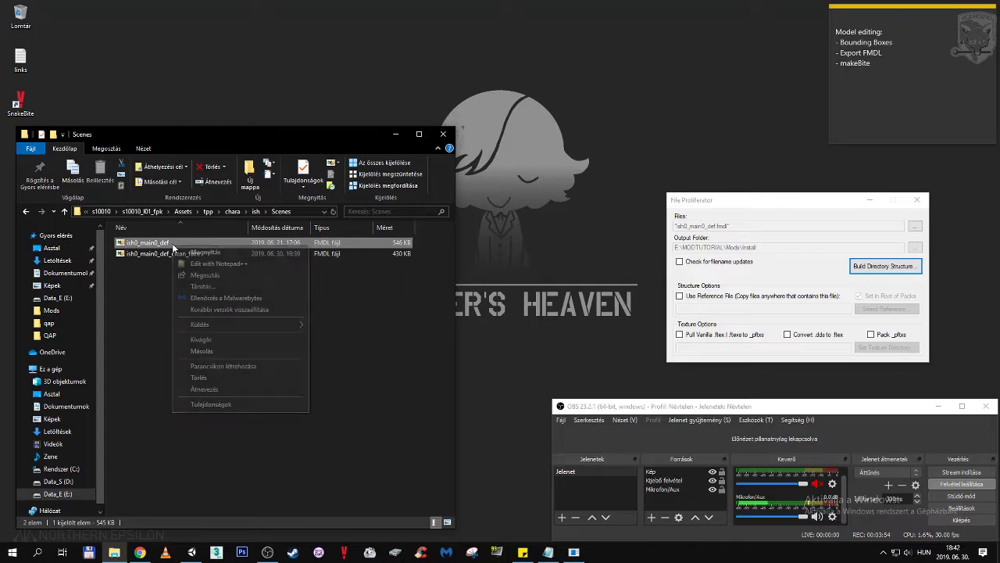
click(212, 378)
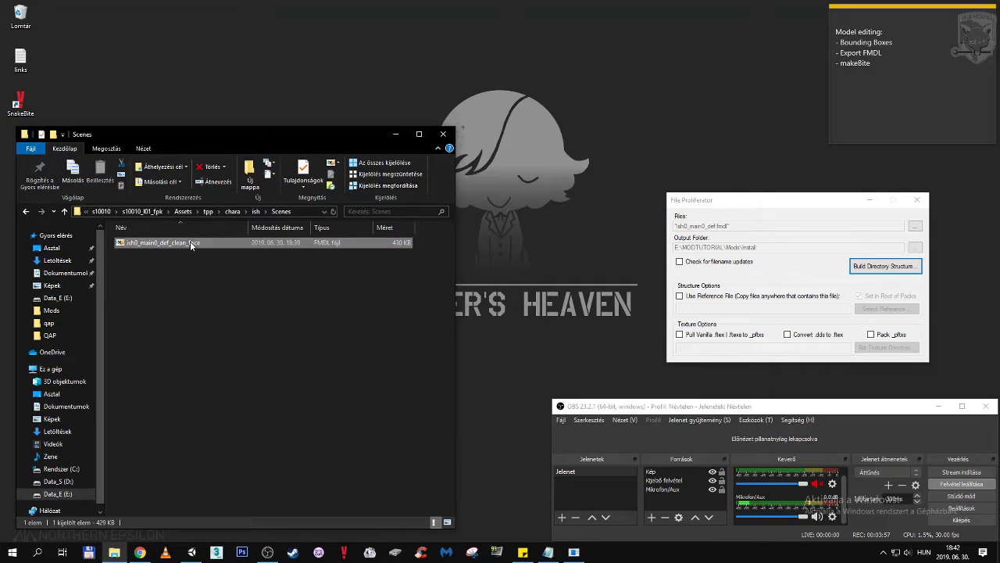
right_click(191, 244)
click(209, 388)
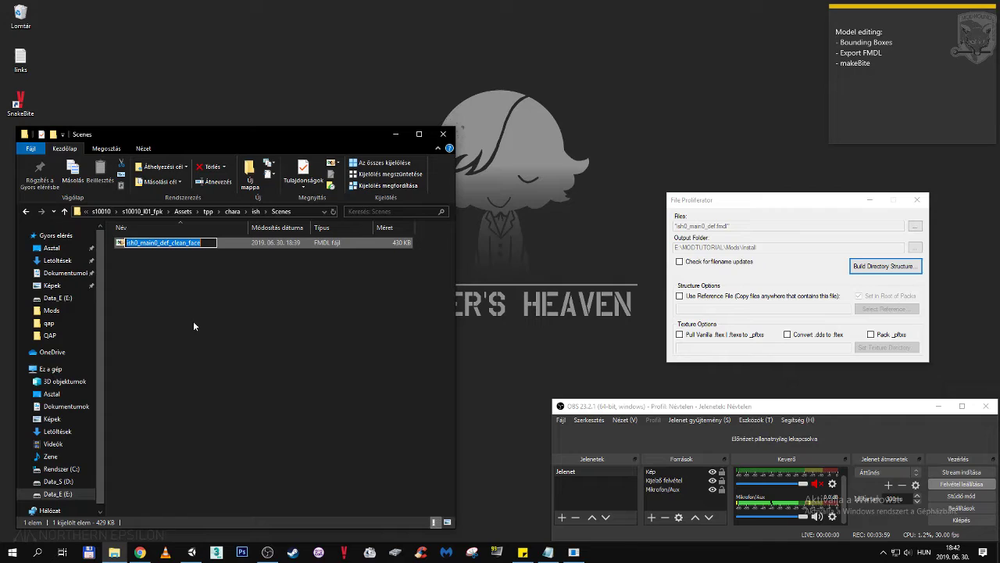
key(ctrl+v)
key(Return)
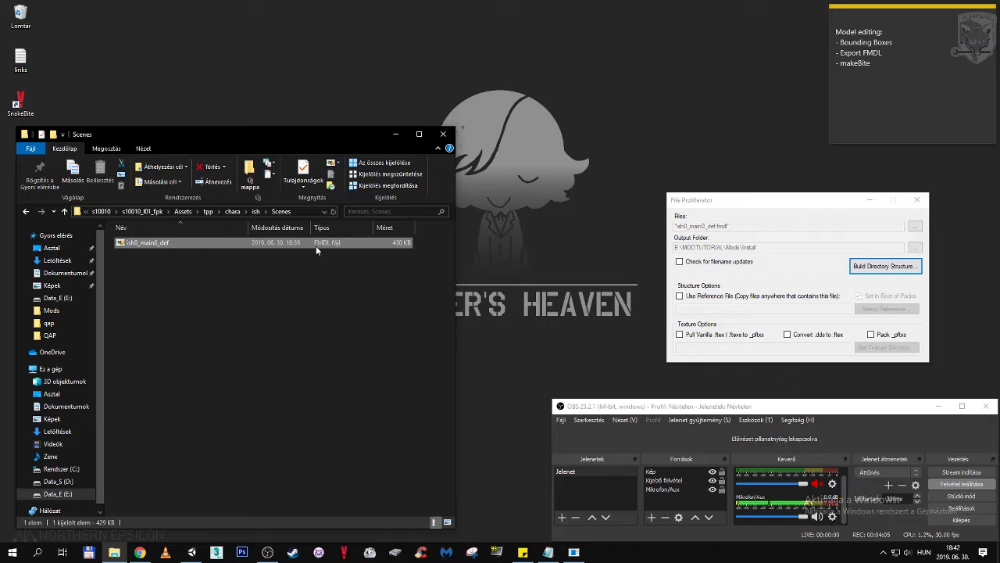
click(143, 215)
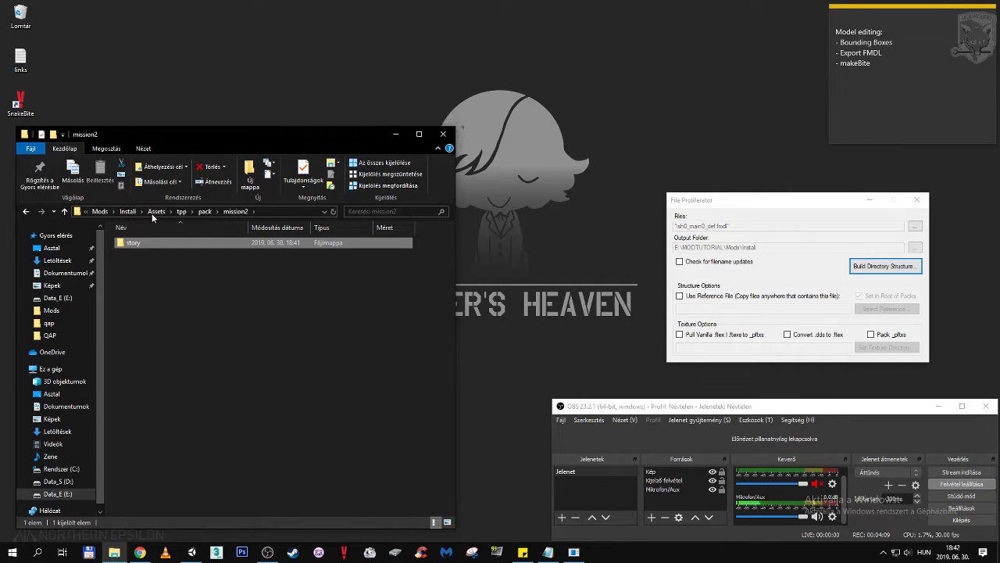
key(alt+Left)
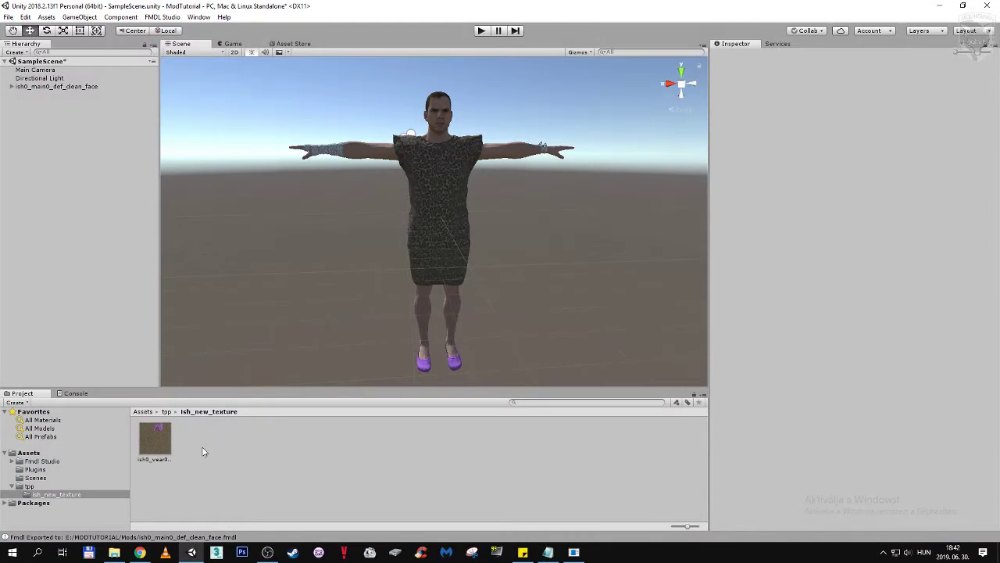
Step: Place a File Explorer window at the mod's Install folder beside Unity
click(36, 455)
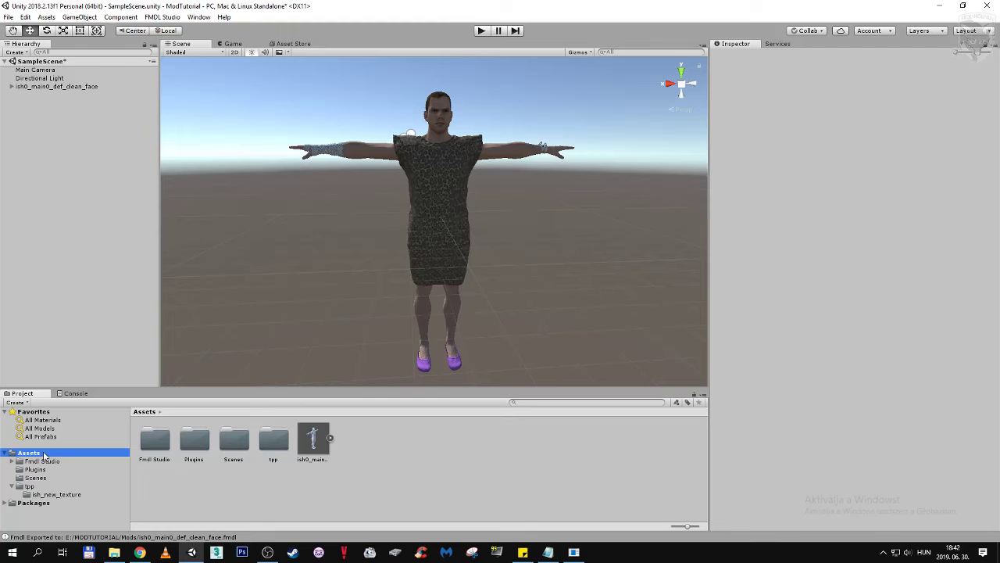
click(114, 552)
drag(264, 134, 727, 110)
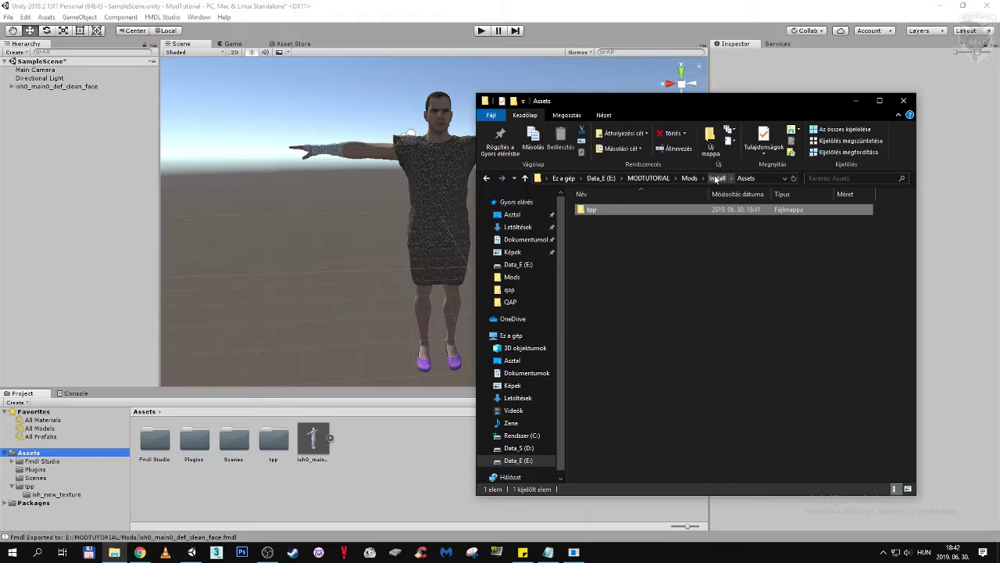
click(716, 178)
Step: Select the torso mesh and confirm its Base_Tex_SRGB is ish0_wear0_def_bsm from ish_new_texture
click(11, 86)
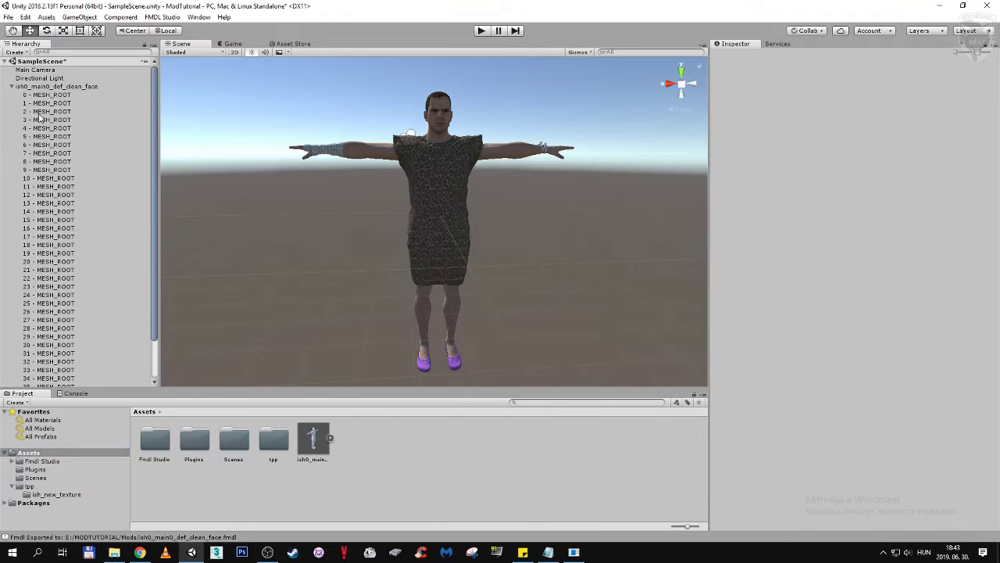
scroll(79, 277, down, 2)
click(405, 162)
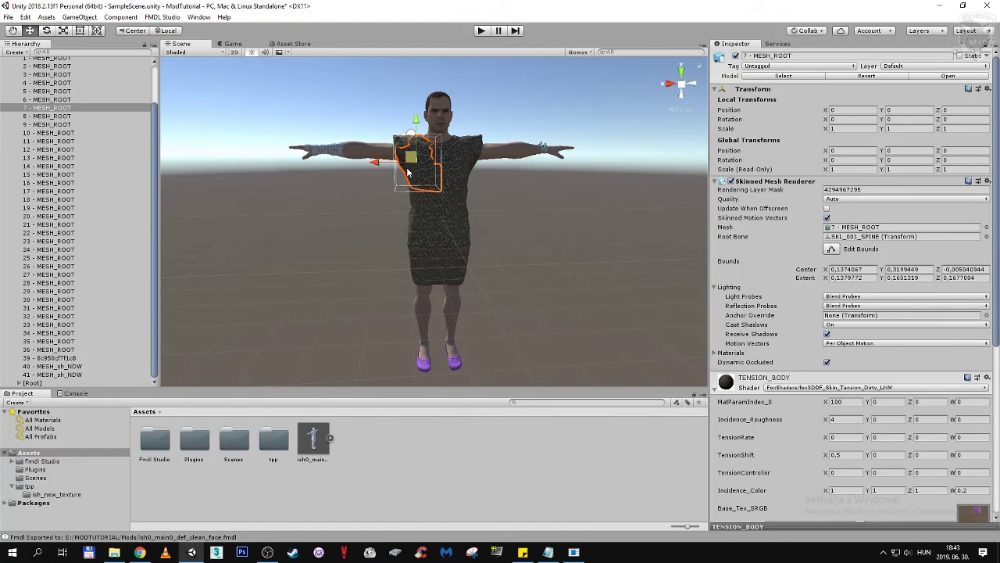
scroll(782, 387, down, 5)
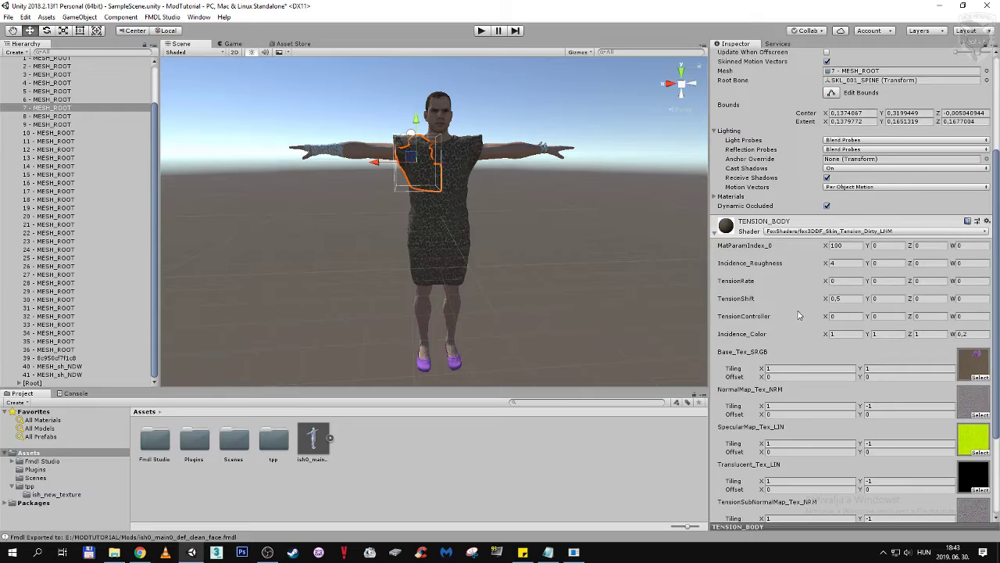
scroll(800, 315, down, 3)
click(975, 271)
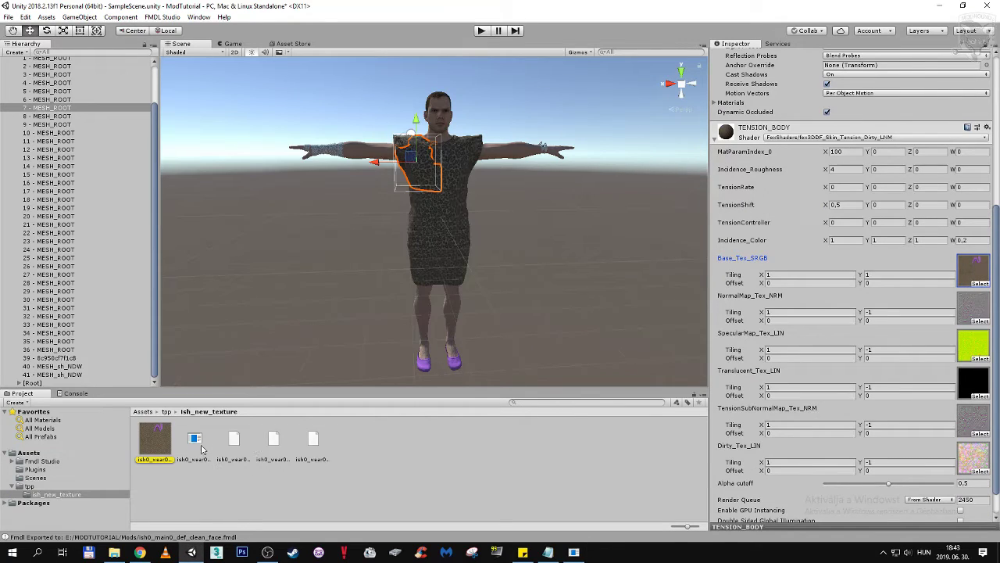
click(975, 271)
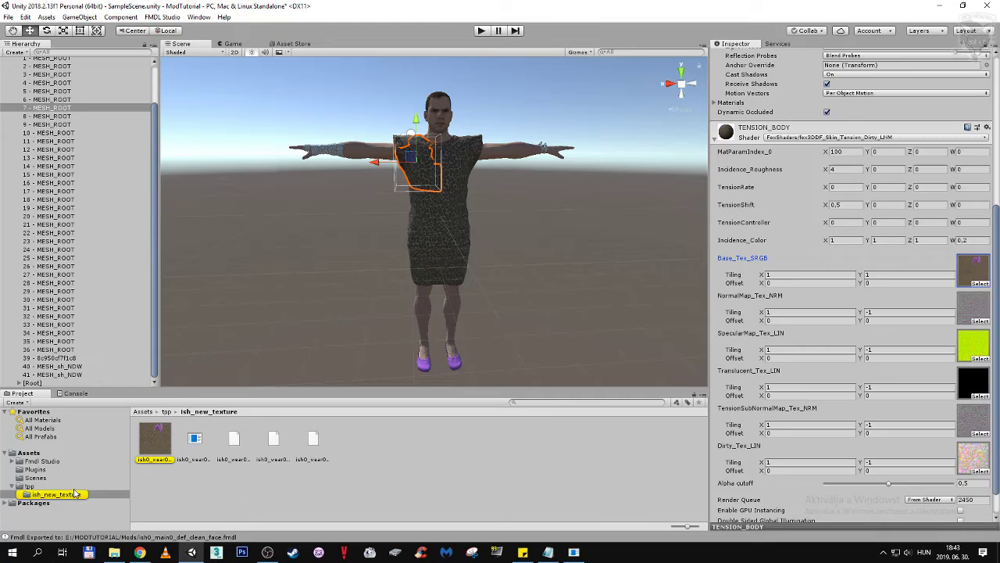
click(978, 284)
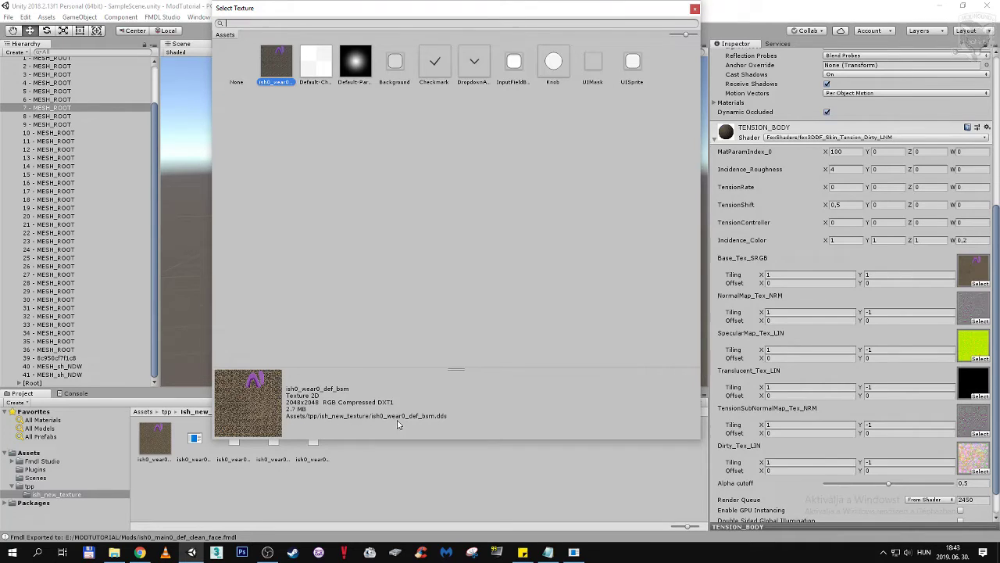
click(694, 11)
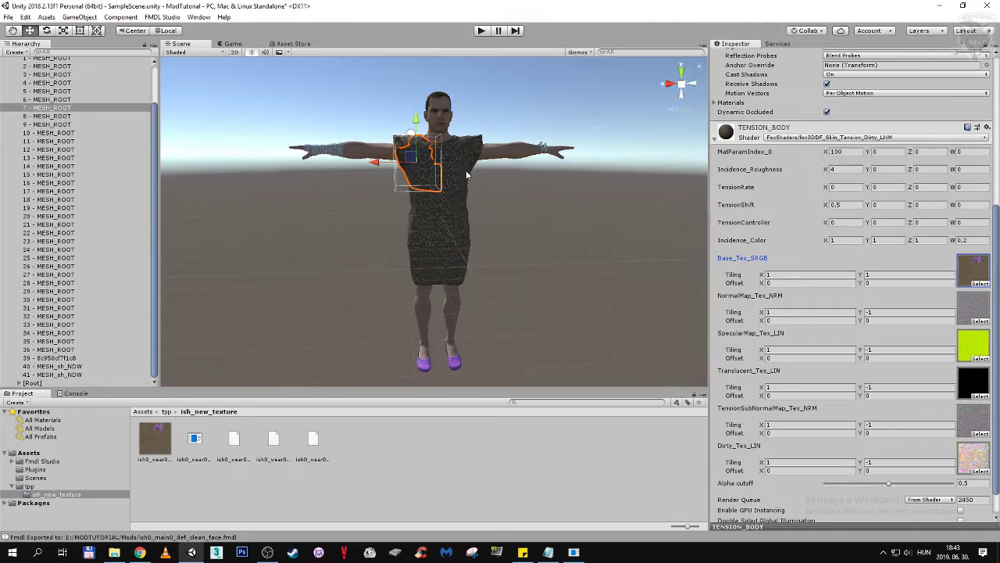
Step: Show the project's ish_new_texture folder in File Explorer as a Details list
click(156, 449)
right_click(445, 443)
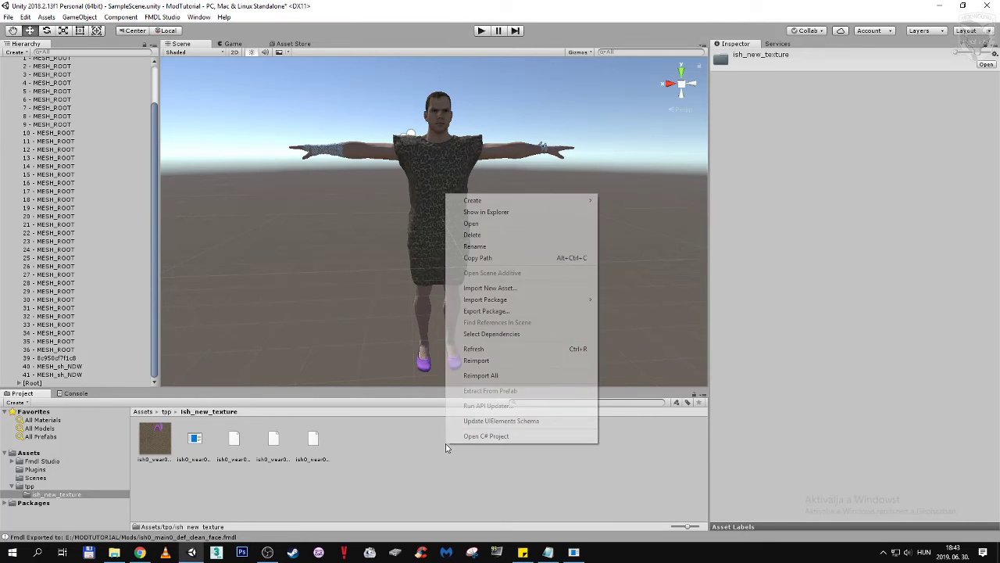
click(515, 214)
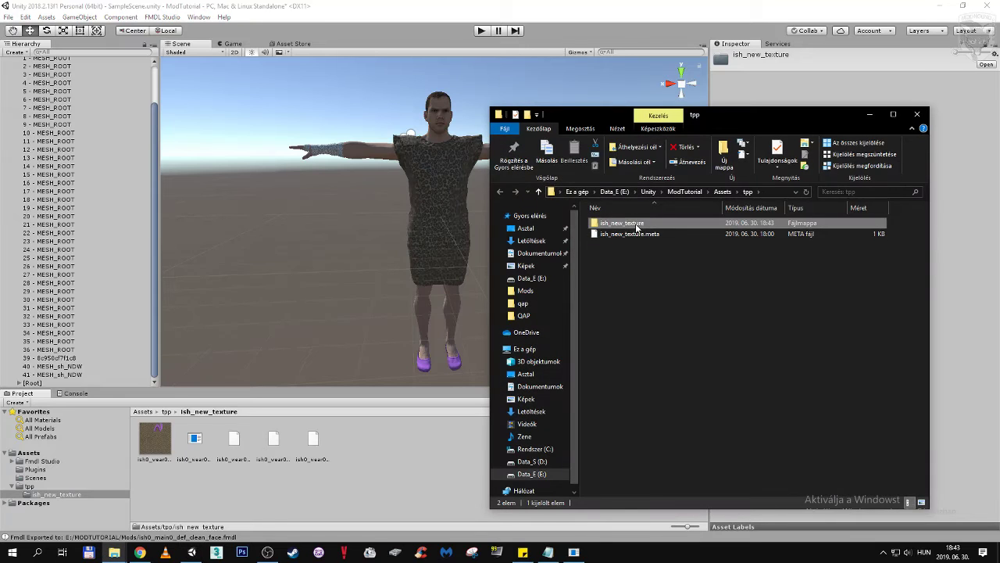
double_click(637, 225)
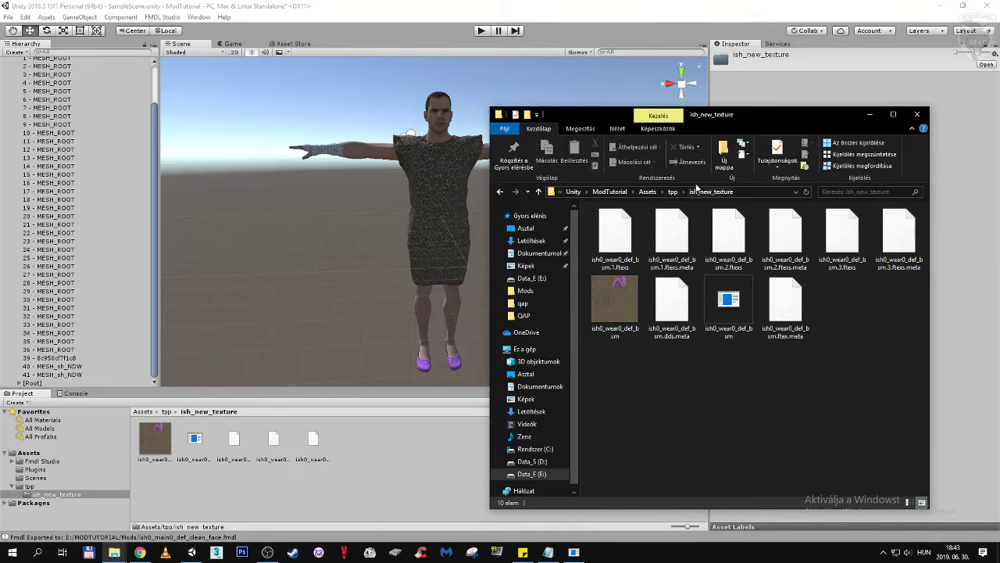
click(618, 128)
click(628, 164)
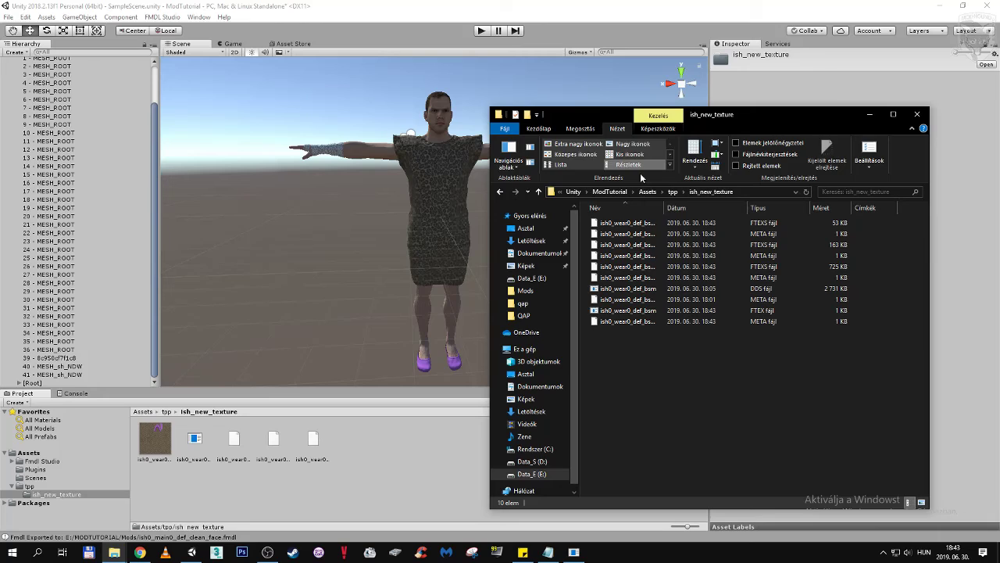
double_click(664, 207)
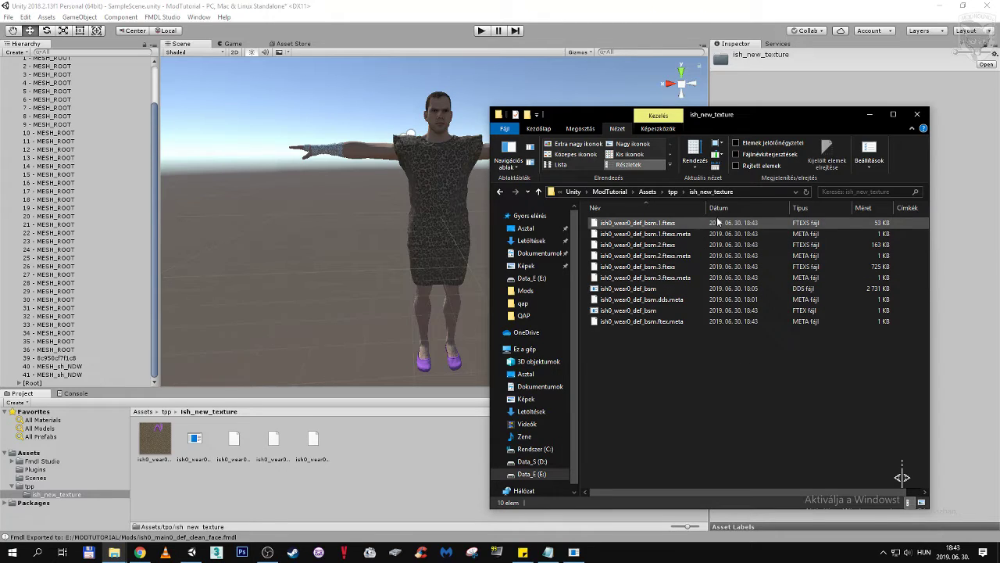
Step: Copy the ish0_wear0_def_bsm DDS texture file
click(686, 289)
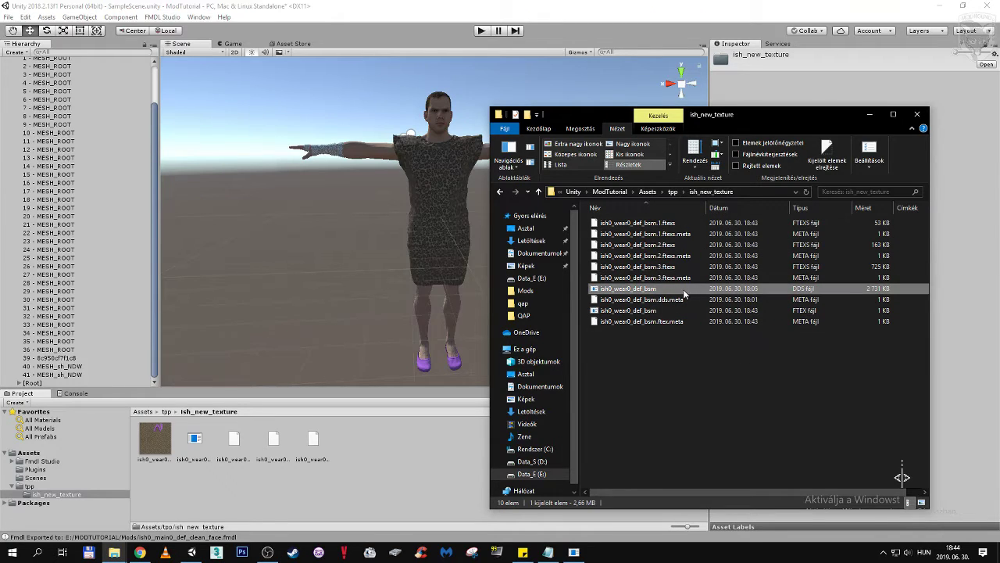
right_click(684, 293)
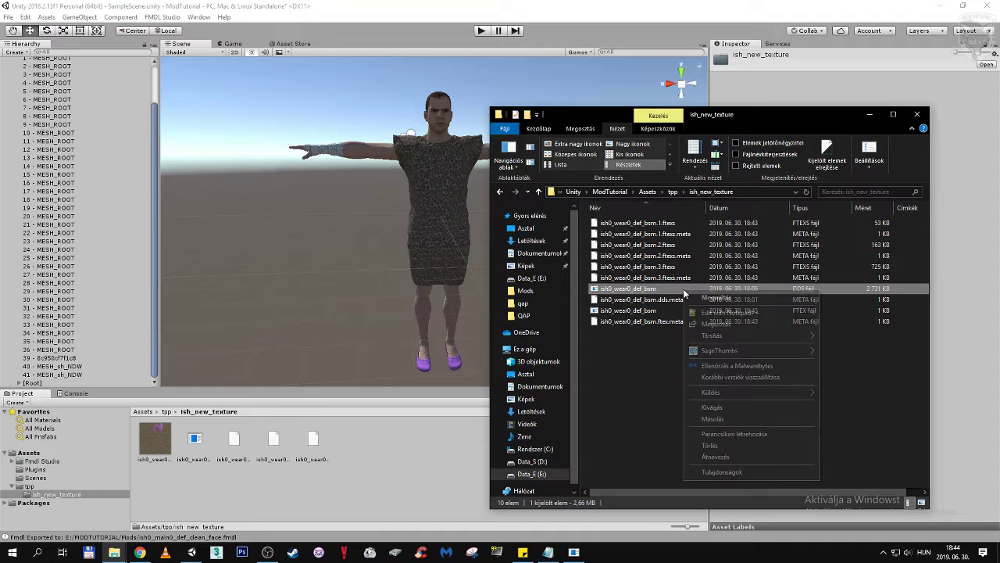
click(712, 419)
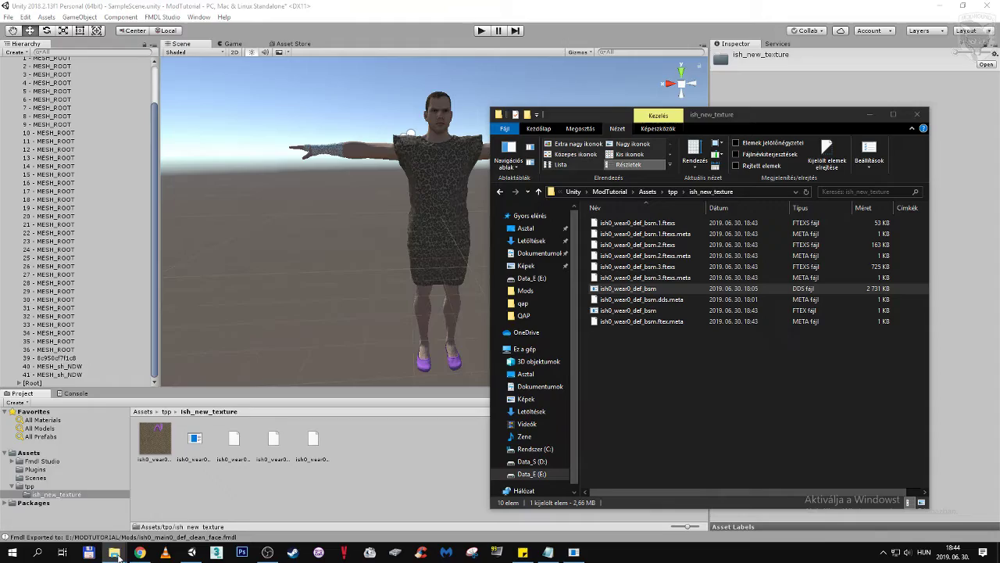
Step: Bring back the Install\Assets Explorer window and place it on the left of the screen
mouse_move(114, 552)
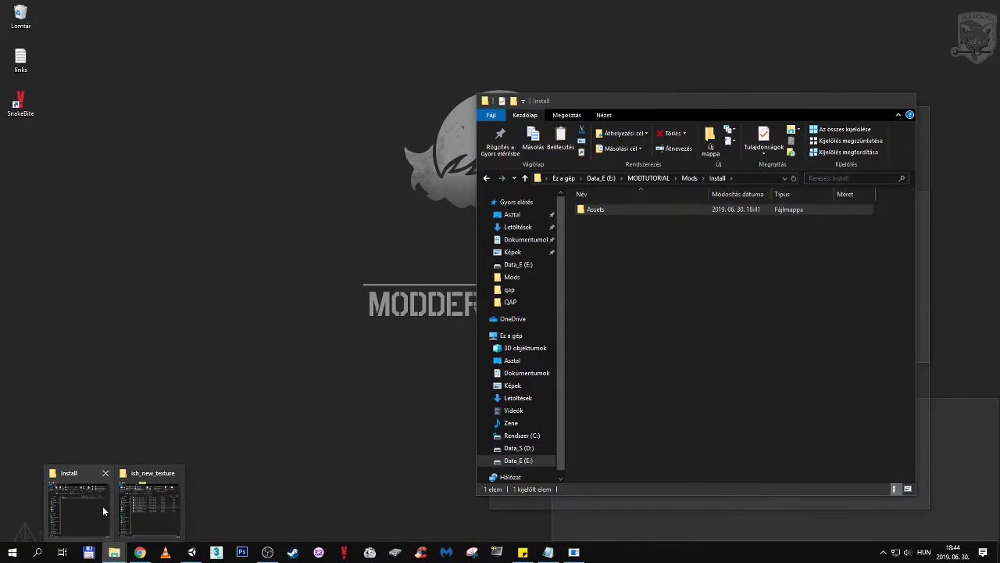
click(103, 509)
drag(662, 106, 213, 117)
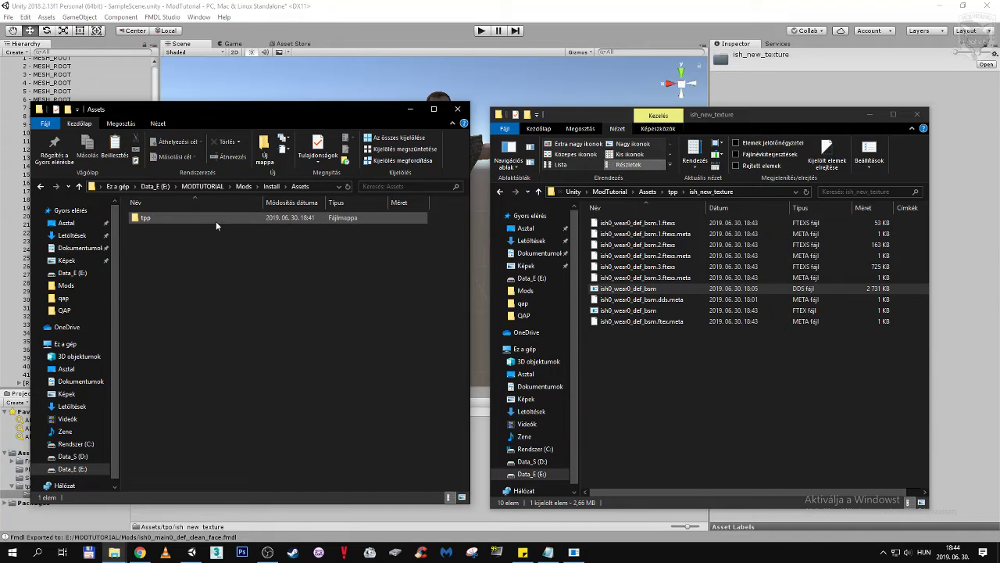
Step: Create a folder named ish_new_texture inside Install\Assets\tpp
double_click(216, 221)
double_click(197, 215)
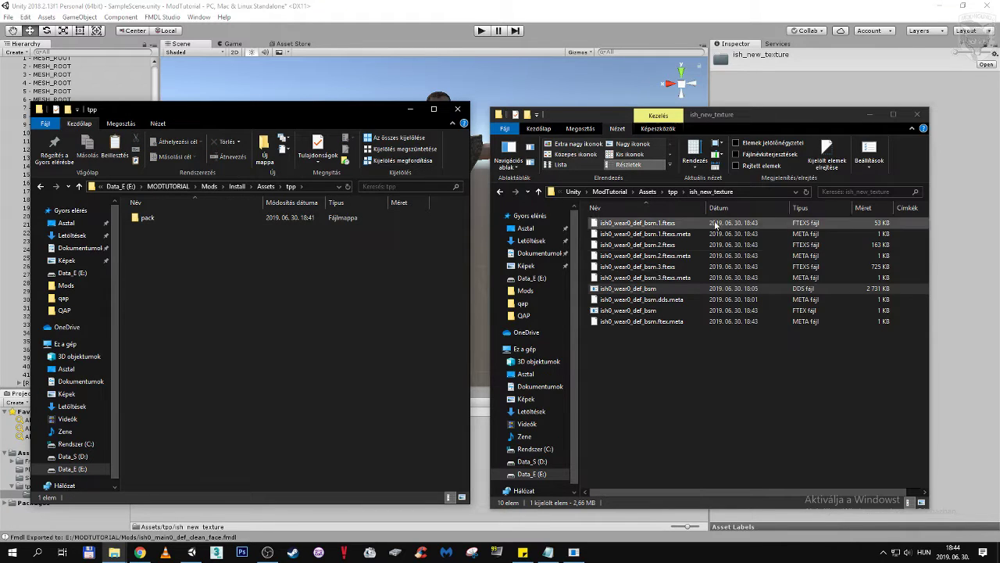
right_click(232, 272)
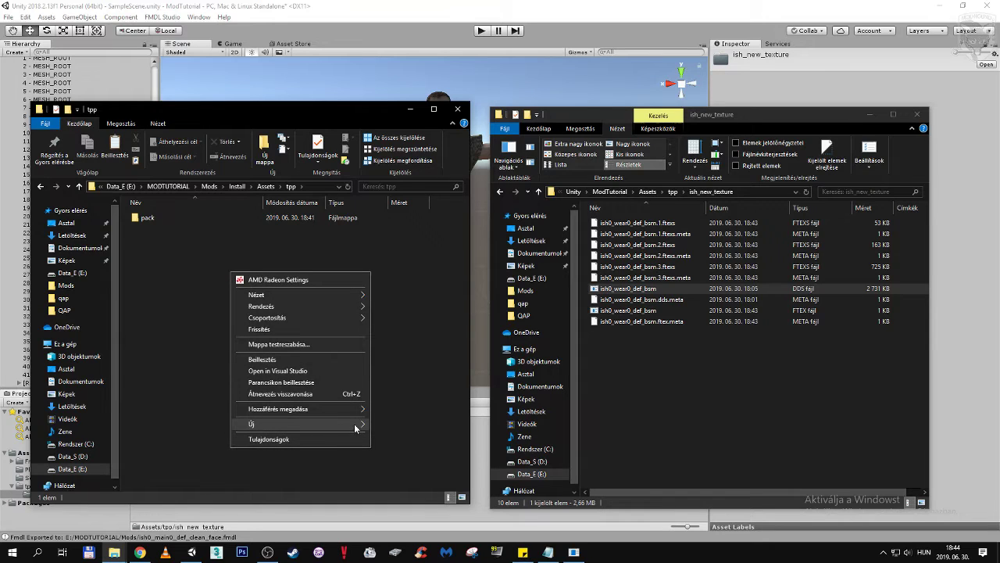
click(391, 424)
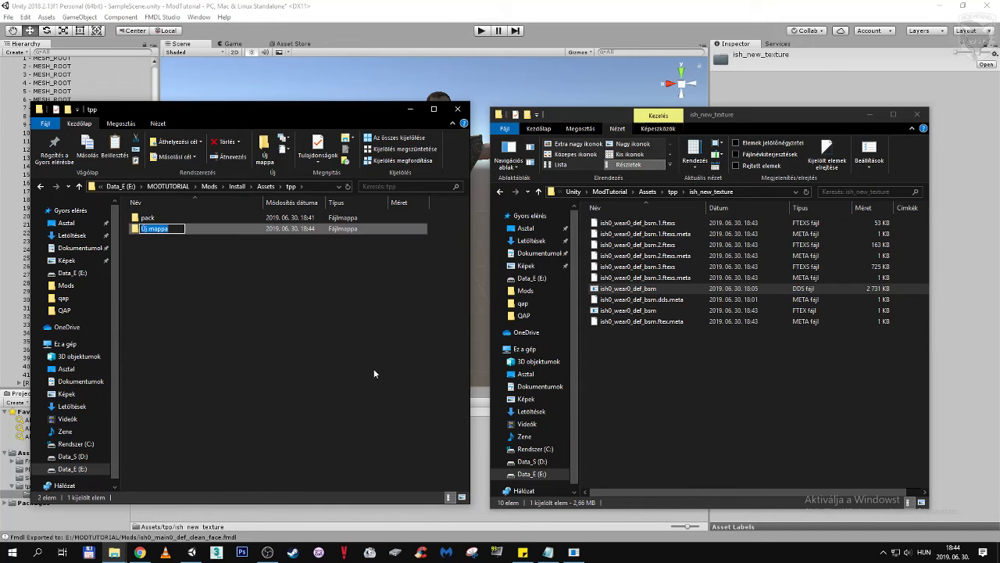
text(ish_new_texture)
key(Return)
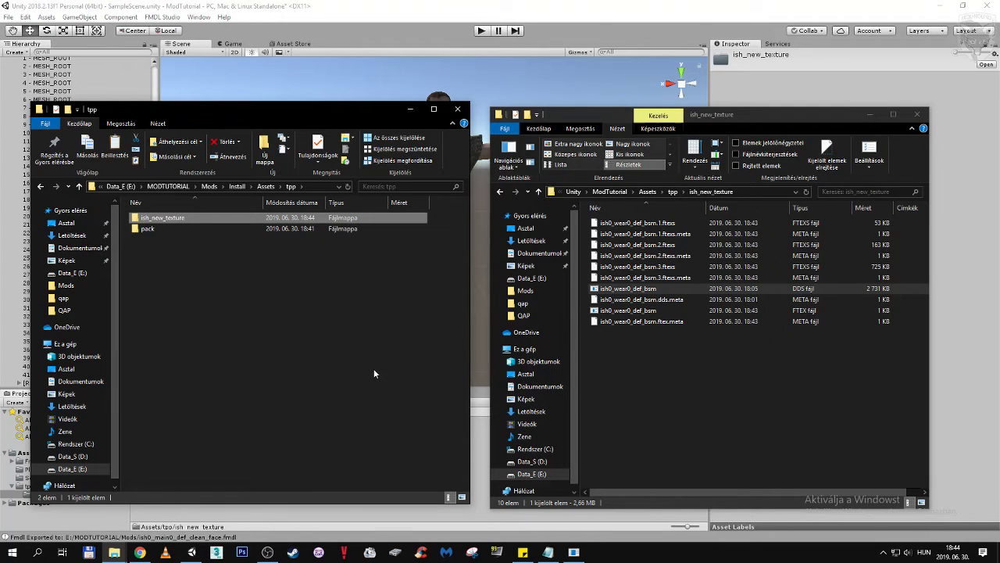
Step: Paste the ish0_wear0_def_bsm DDS texture into the new ish_new_texture folder
double_click(247, 220)
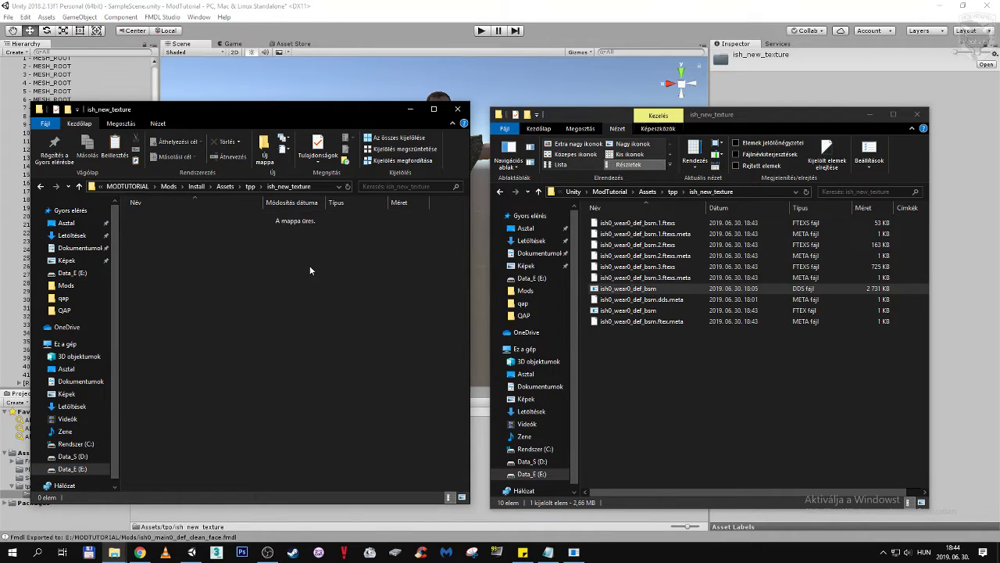
right_click(284, 261)
click(324, 348)
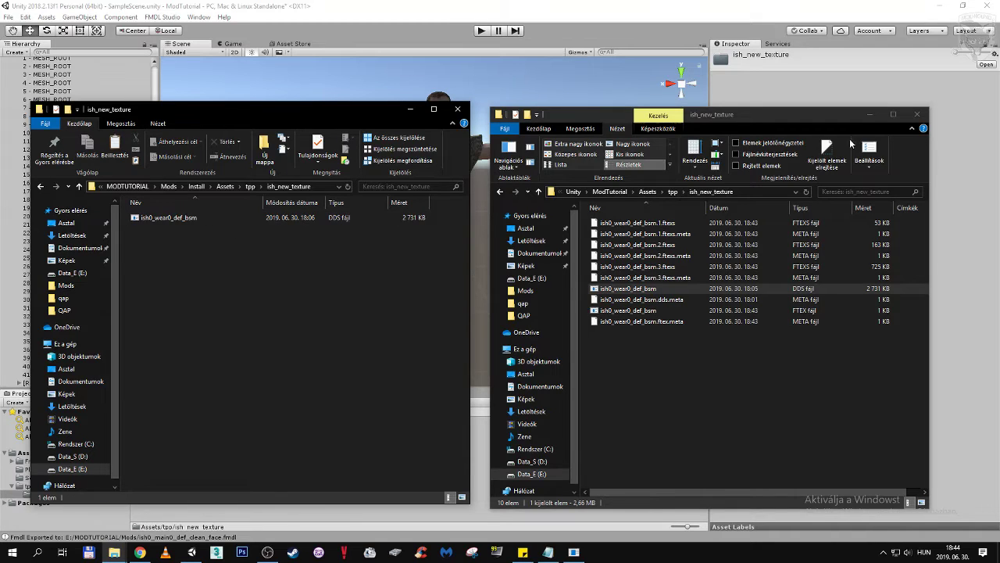
click(870, 114)
click(265, 218)
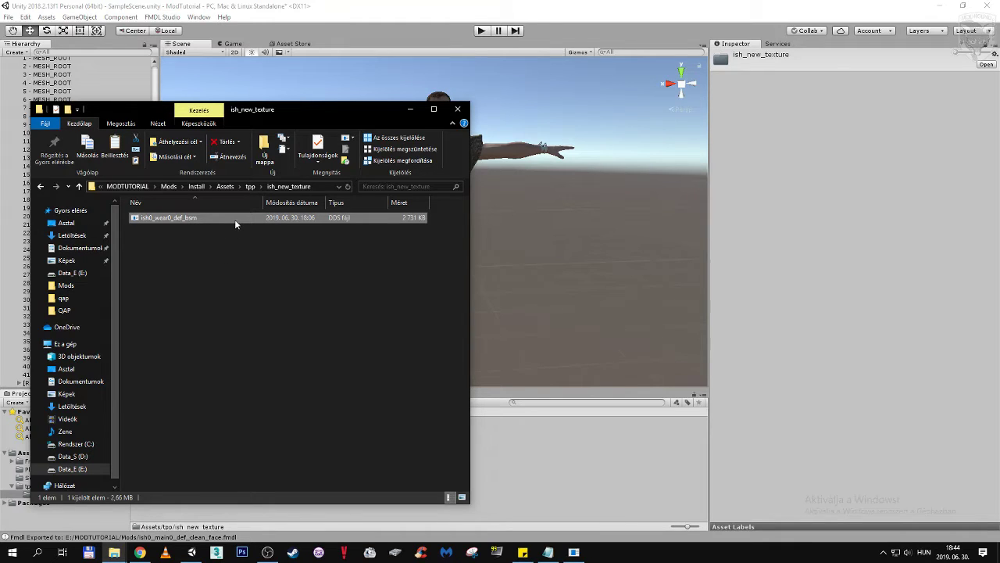
Step: Convert ish0_wear0_def_bsm.dds with FtexTool into .ftex and .ftexs files
right_click(234, 218)
mouse_move(351, 269)
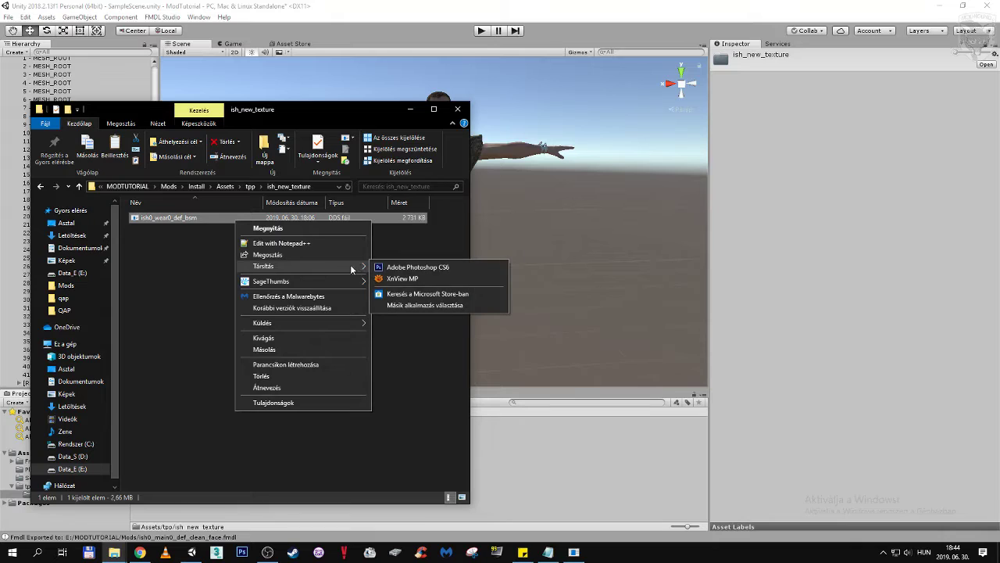
click(414, 304)
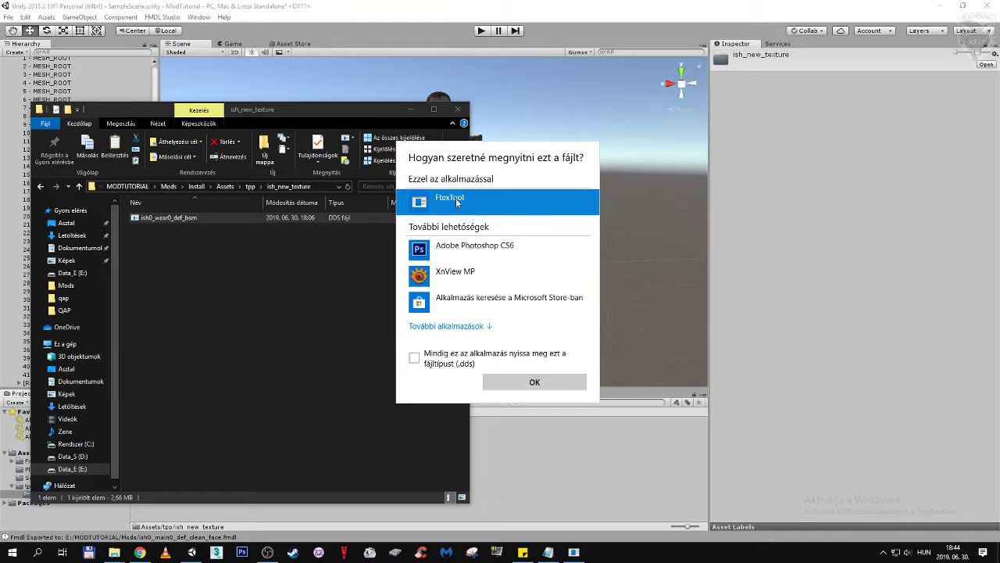
click(535, 381)
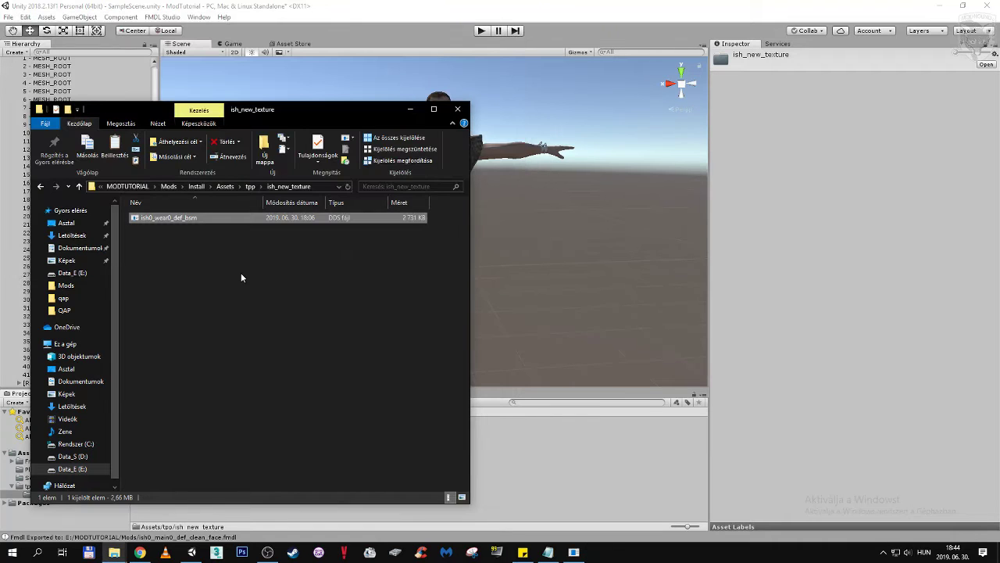
Step: Check the generated .ftex, the first .1.ftexs and the original DDS file
click(266, 261)
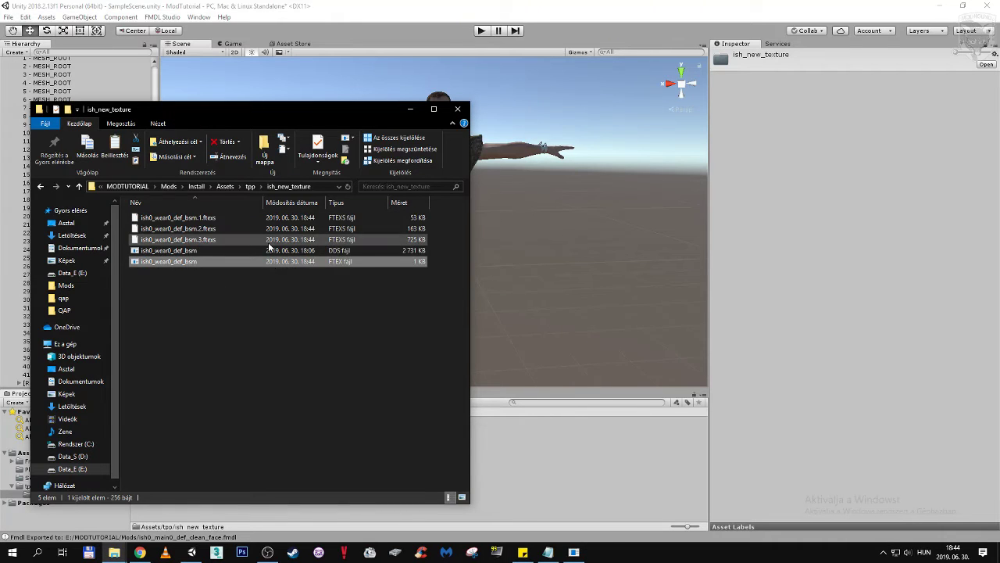
click(273, 219)
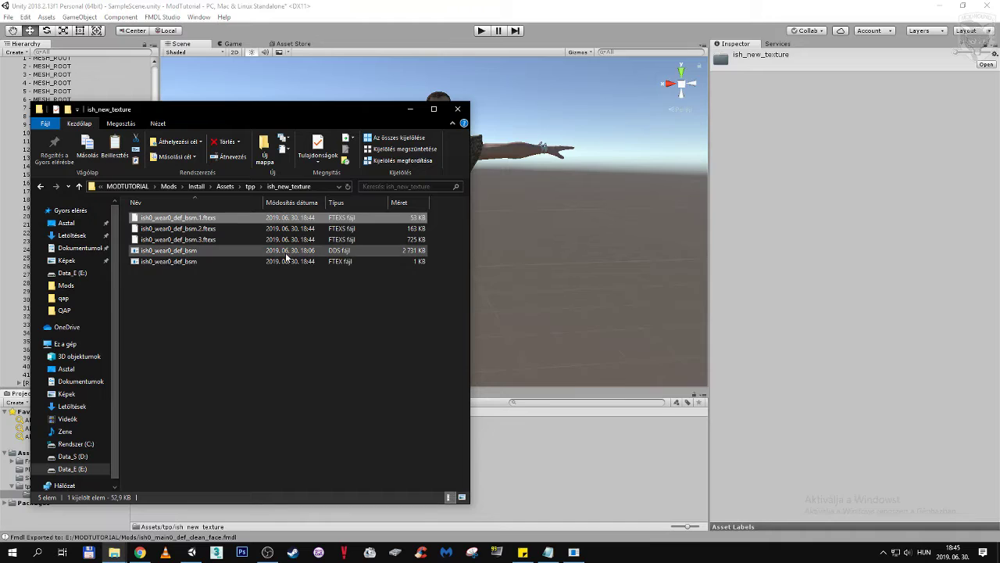
click(288, 250)
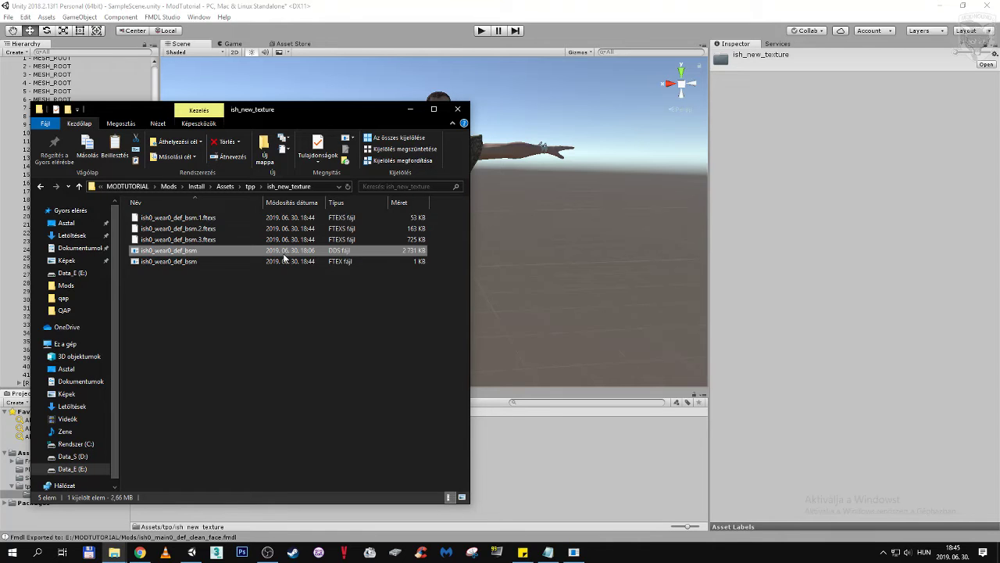
Step: Move File Explorer aside and minimize it to bring Unity forward
drag(311, 117, 829, 93)
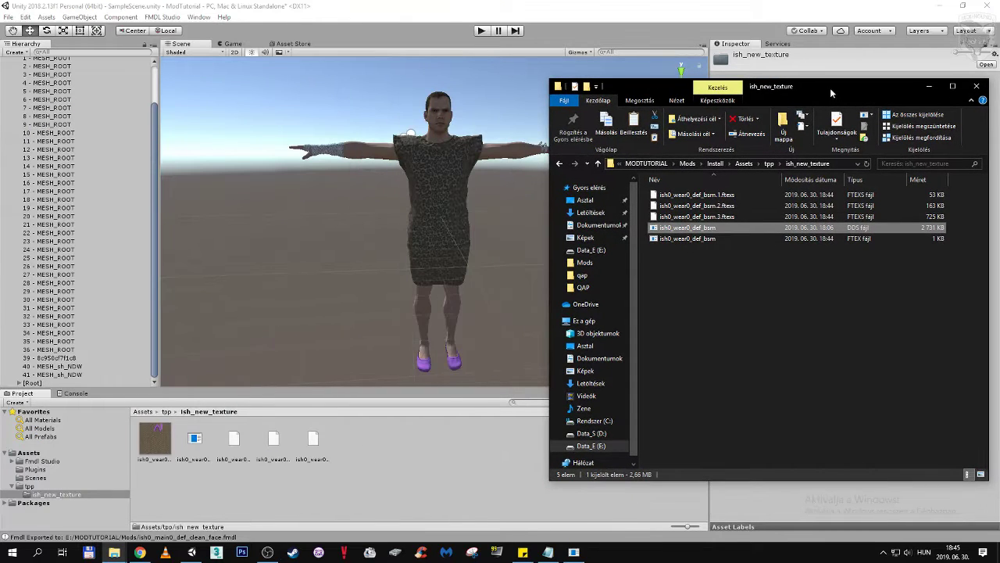
click(927, 87)
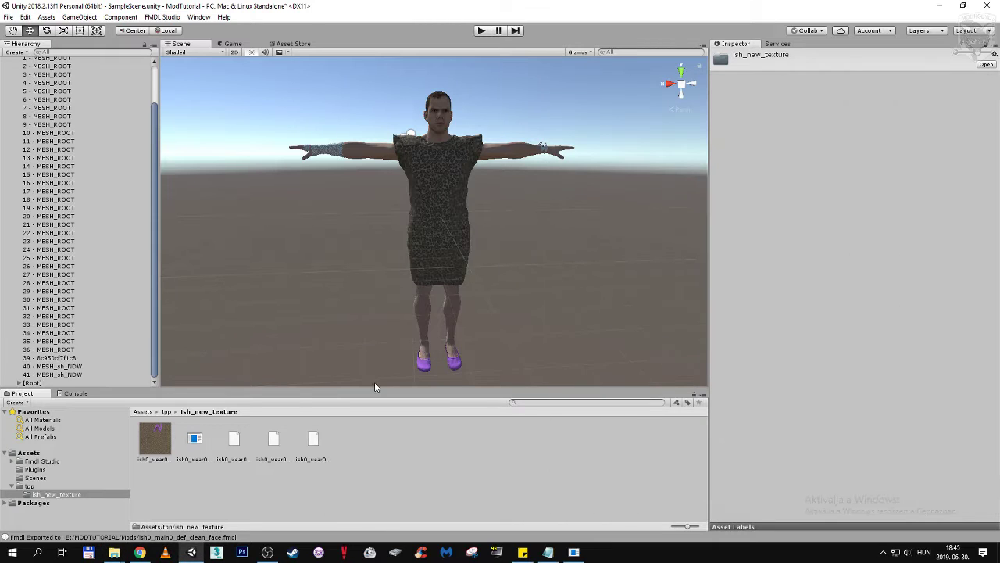
click(372, 470)
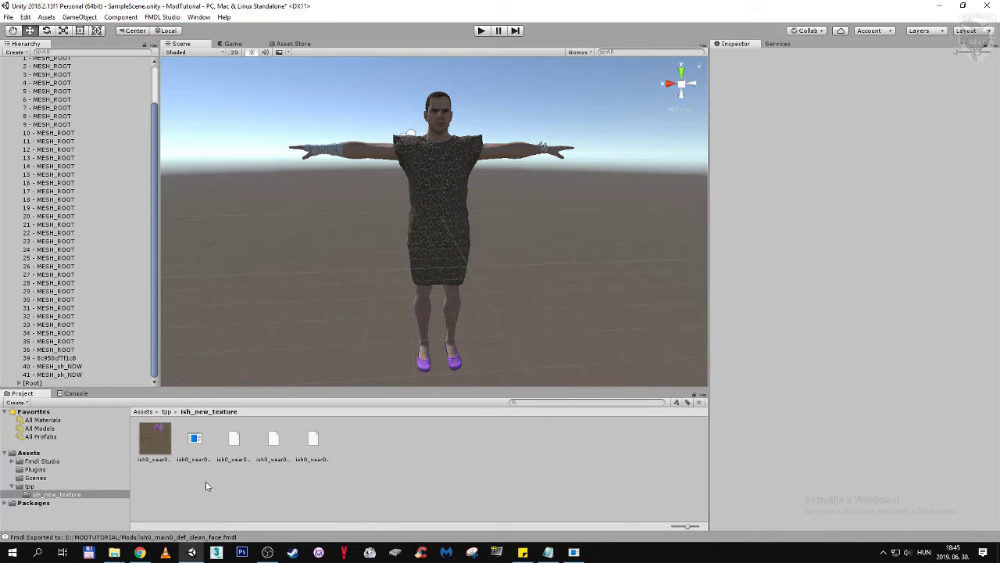
Step: Inspect the new wear texture's import settings and collapse the model in the Hierarchy
click(154, 454)
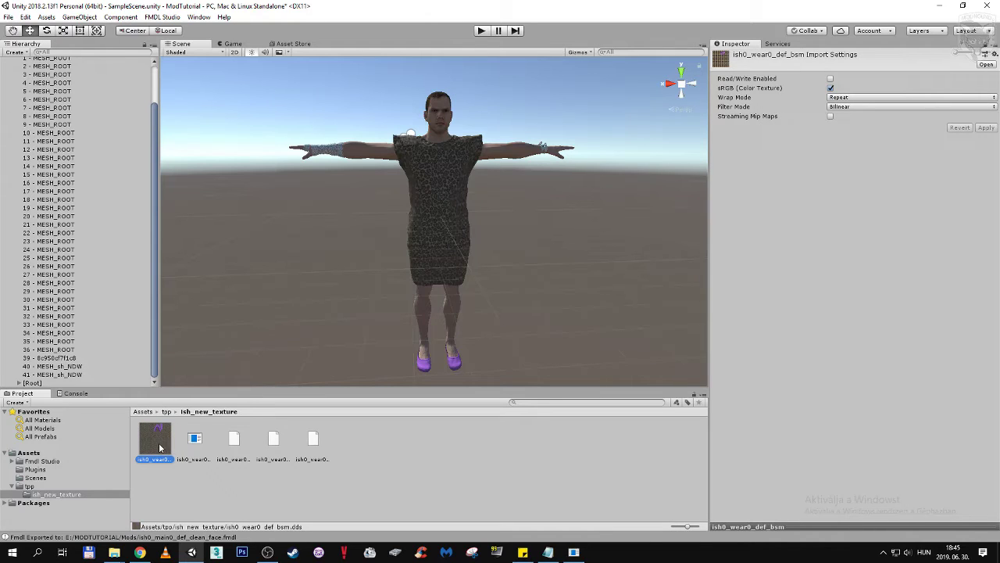
scroll(45, 137, up, 2)
click(12, 87)
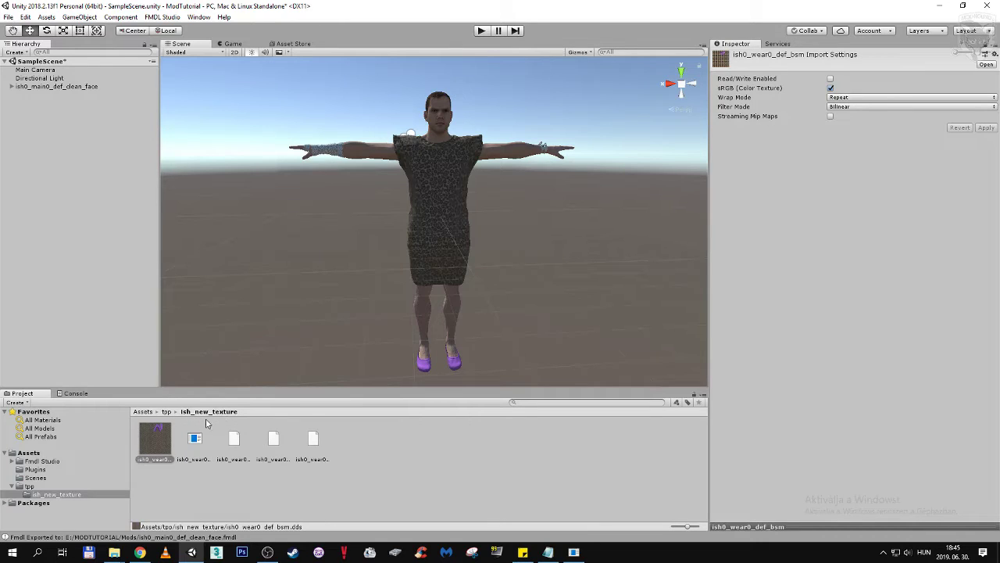
click(162, 17)
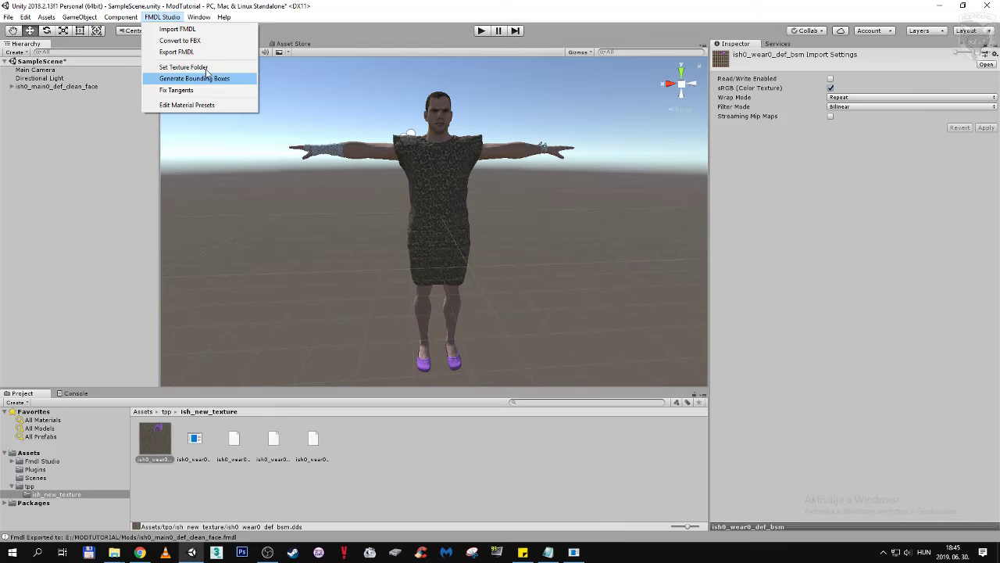
Step: Import a second copy of ish0_main0_def_clean_face through FMDL Studio's Import FMDL
click(98, 98)
click(162, 16)
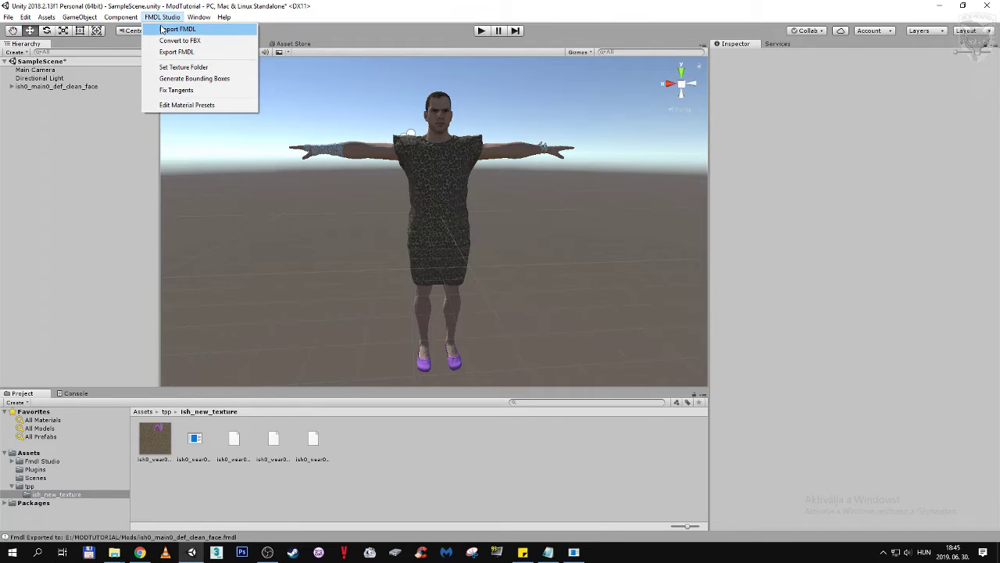
click(174, 29)
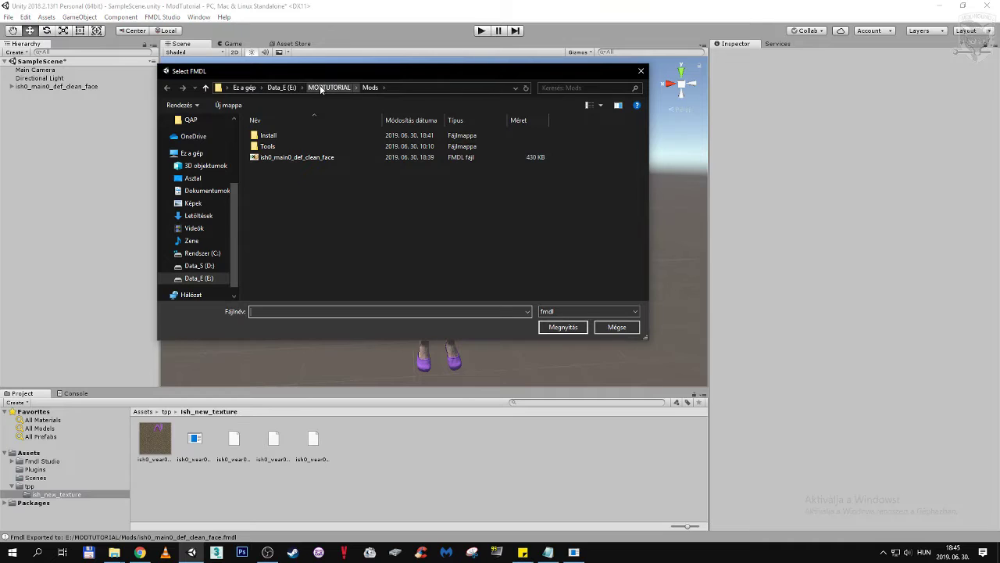
click(301, 158)
click(574, 327)
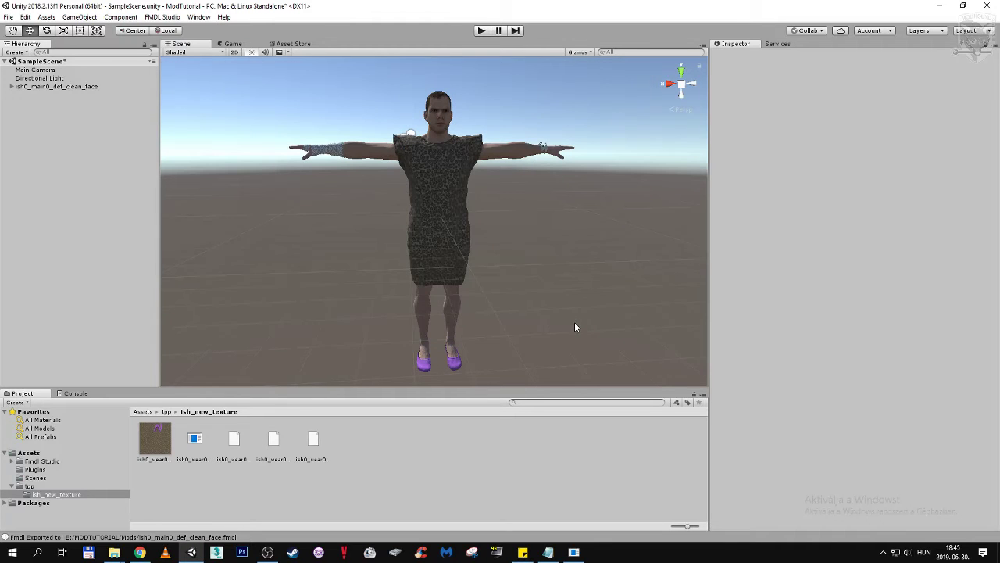
Step: Move the copy to X -1.174, frame it, and select its checkered 7 - MESH_ROOT submesh
click(60, 95)
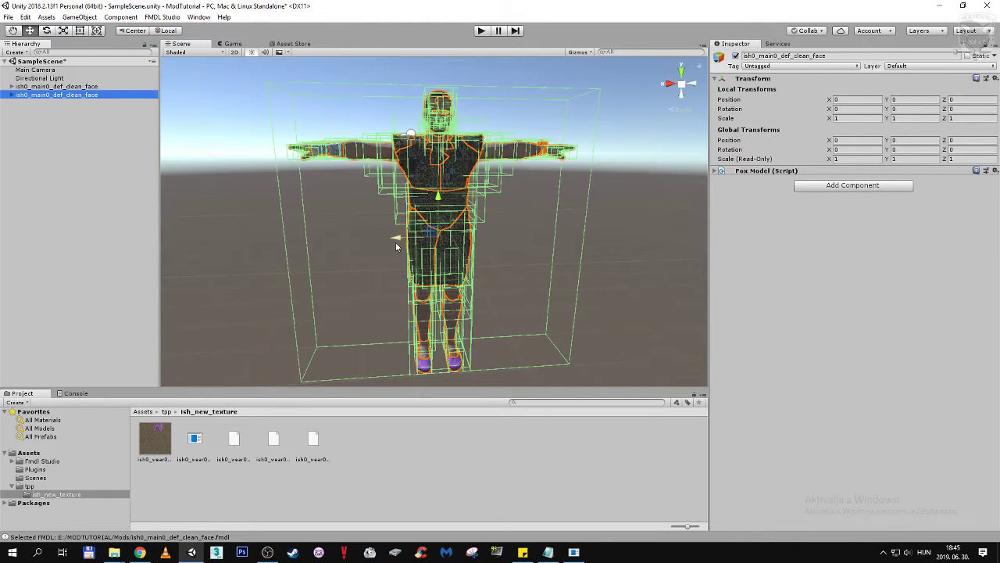
drag(395, 246, 579, 244)
key(f)
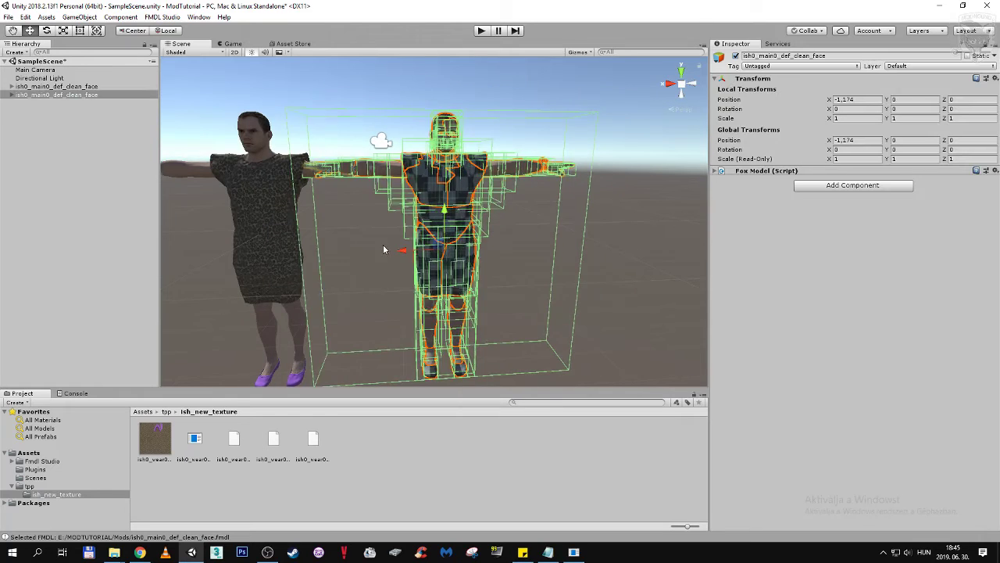
click(349, 242)
scroll(348, 242, up, 3)
scroll(516, 225, down, 2)
scroll(553, 199, up, 4)
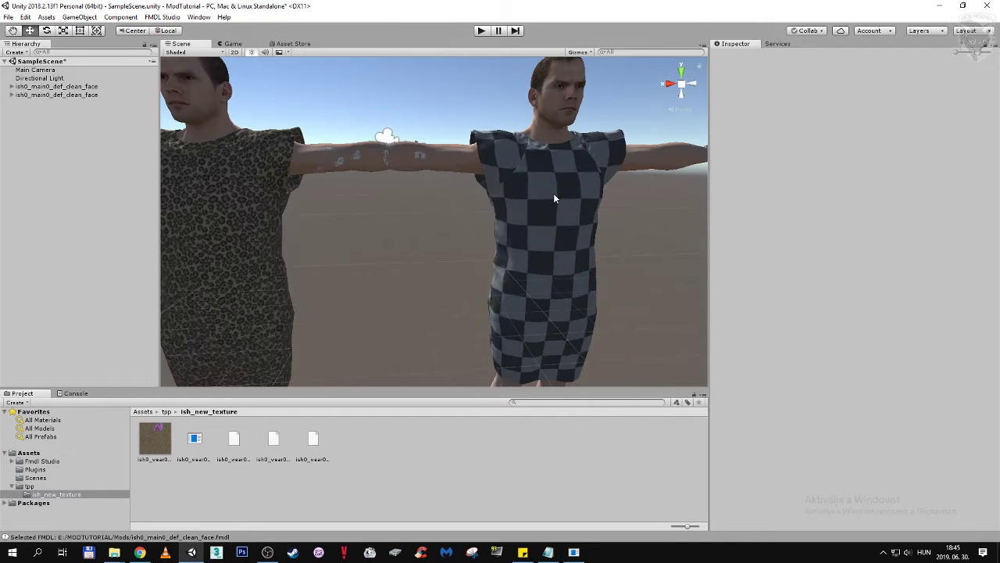
click(540, 173)
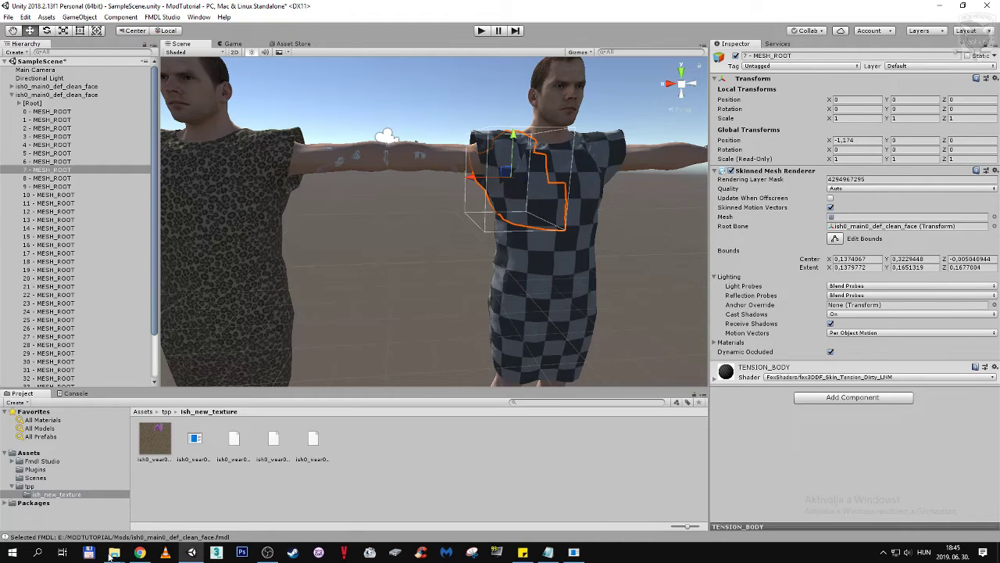
Step: Bring File Explorer back and navigate to the MODTUTORIAL\ConvertedTextures folder
click(102, 504)
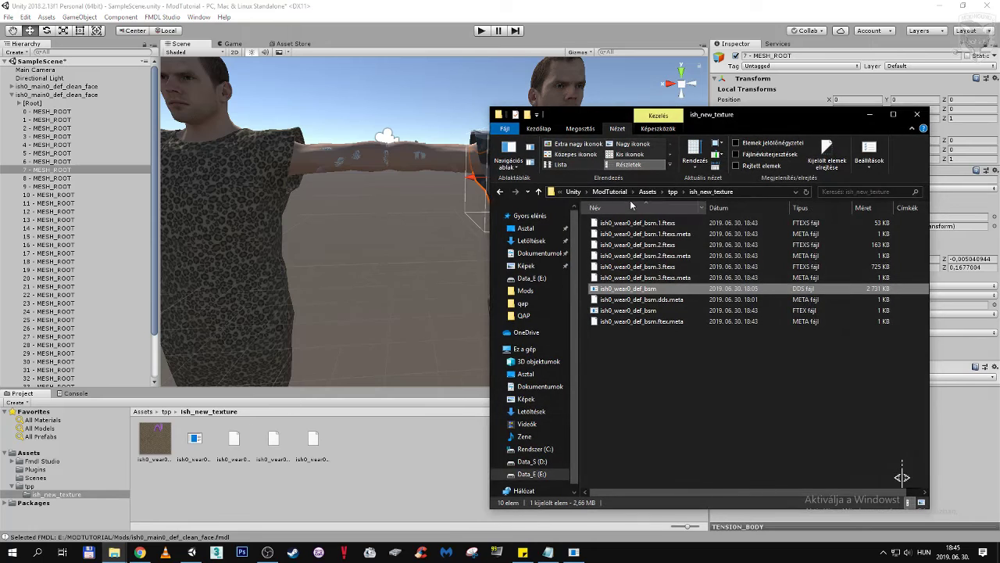
click(609, 191)
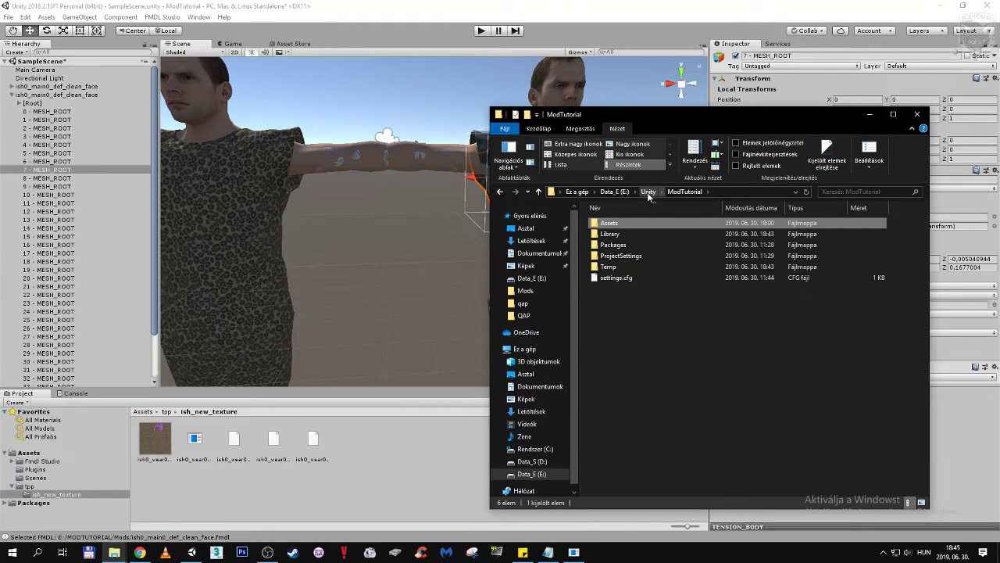
click(79, 517)
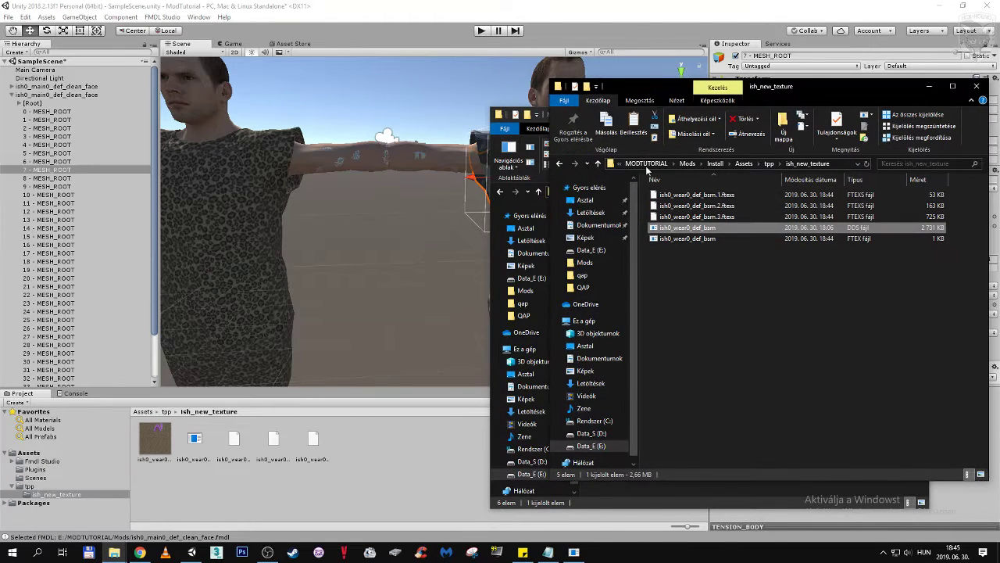
click(652, 166)
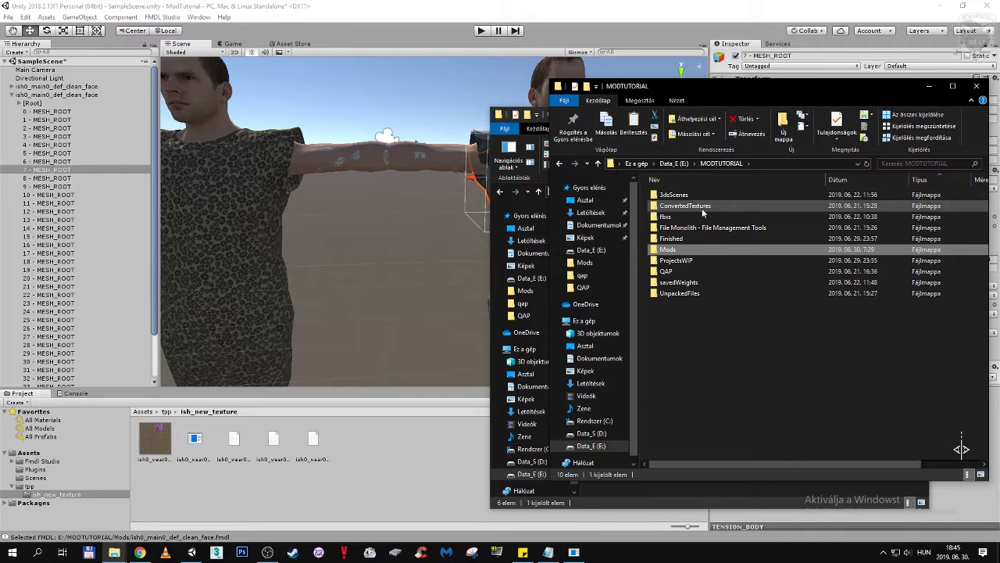
double_click(685, 205)
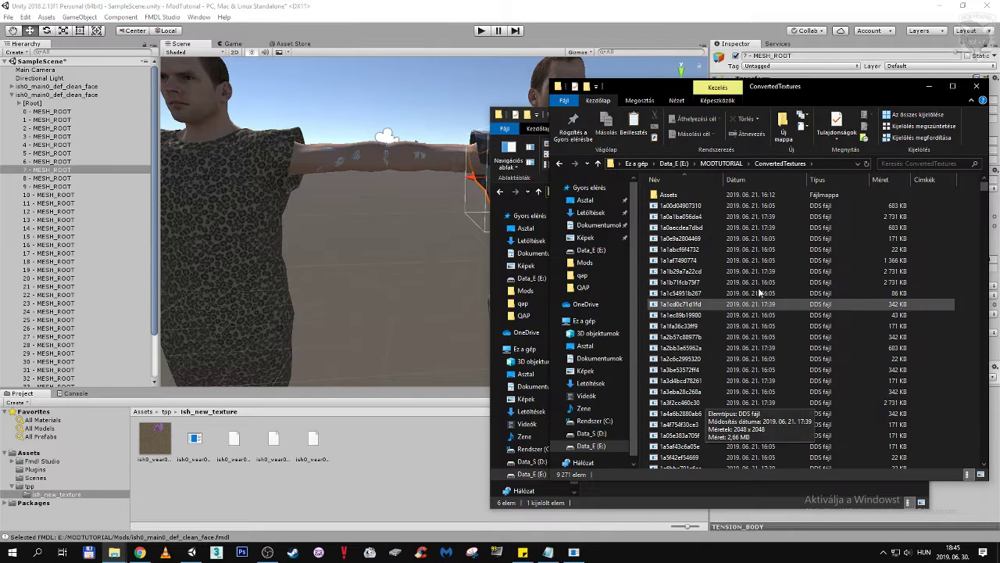
Step: Return to Unity, browse the FMDL Studio menu, and select the ish0_wear0_def_bsm texture asset
click(168, 5)
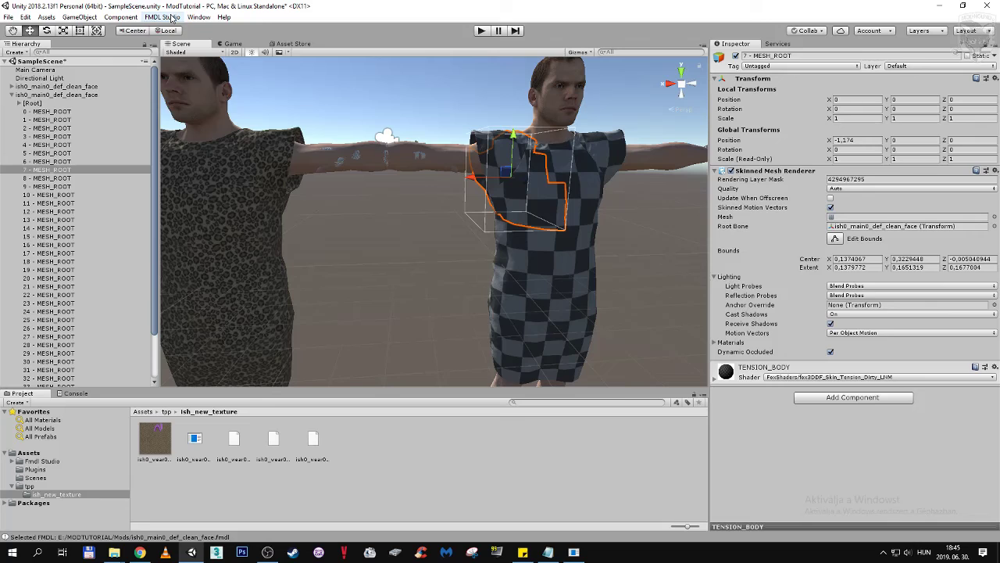
click(161, 16)
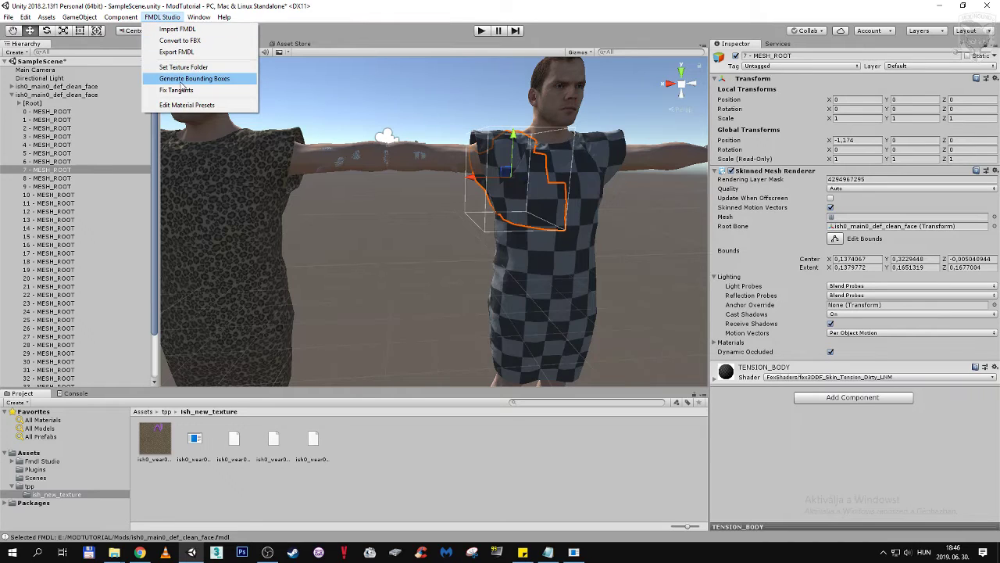
click(403, 5)
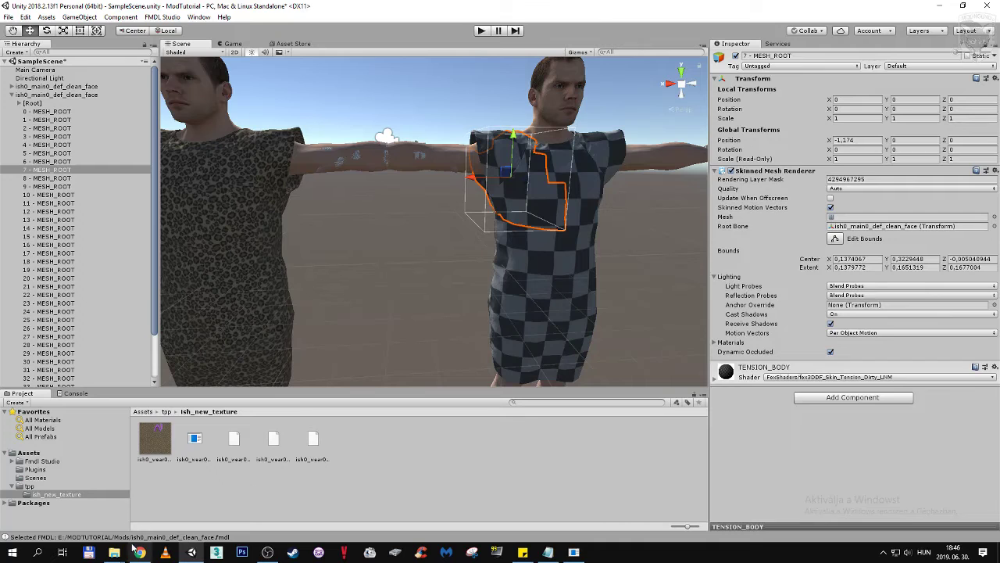
scroll(390, 264, down, 3)
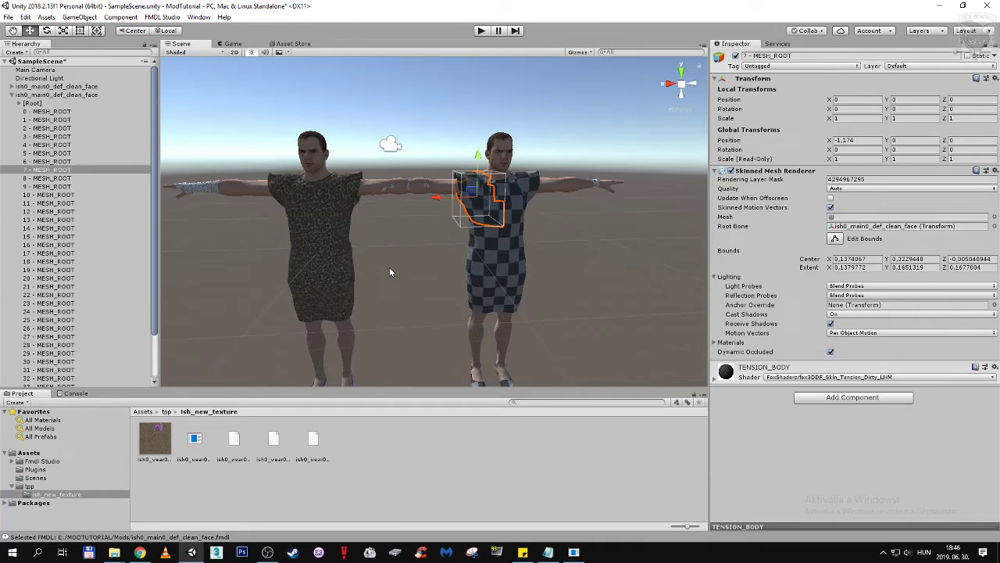
scroll(393, 272, down, 2)
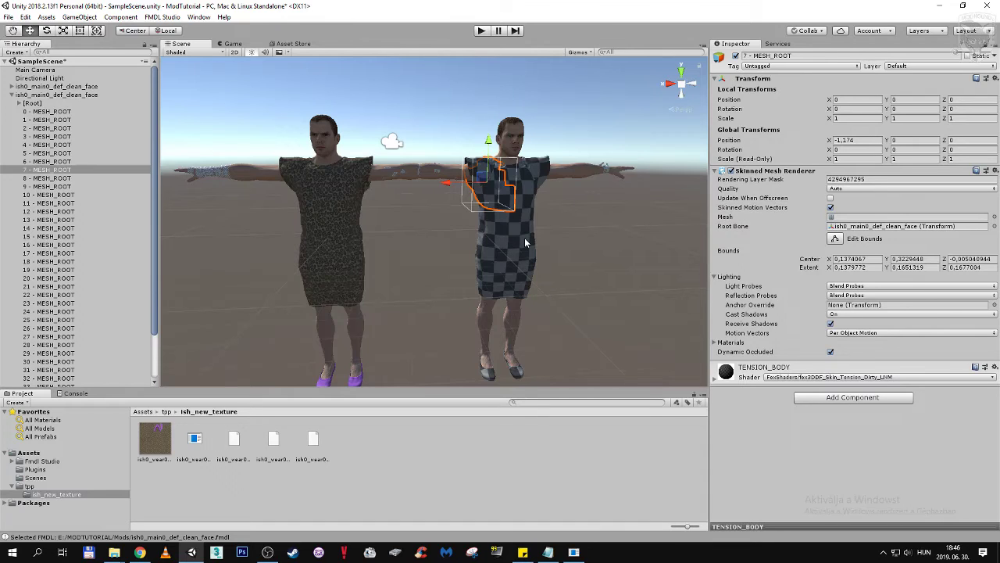
click(162, 17)
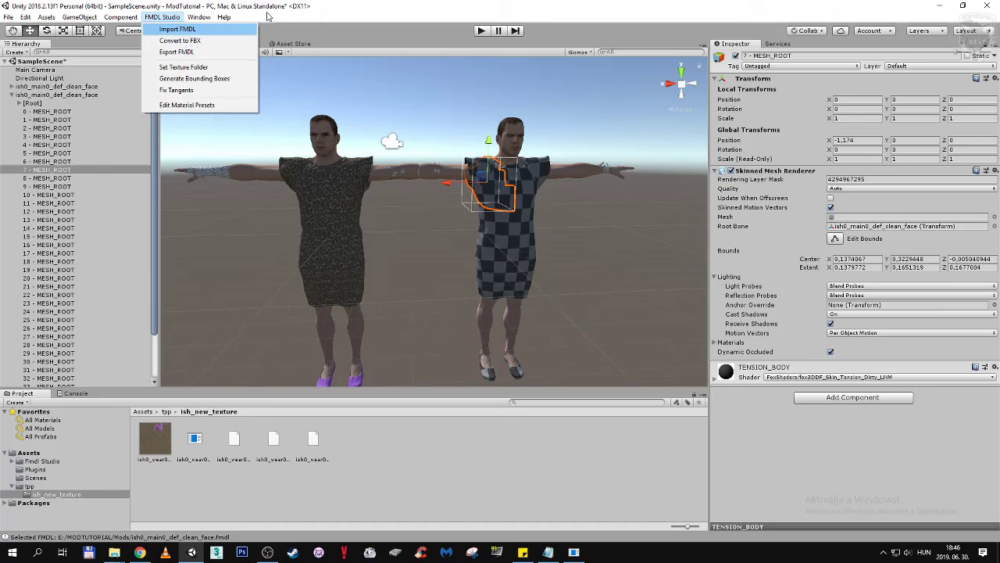
click(299, 60)
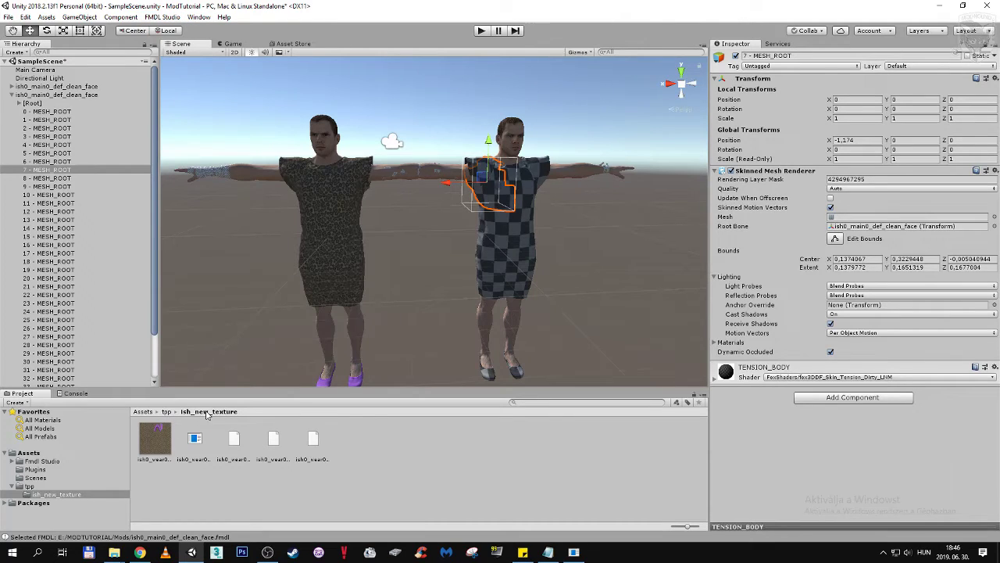
click(156, 442)
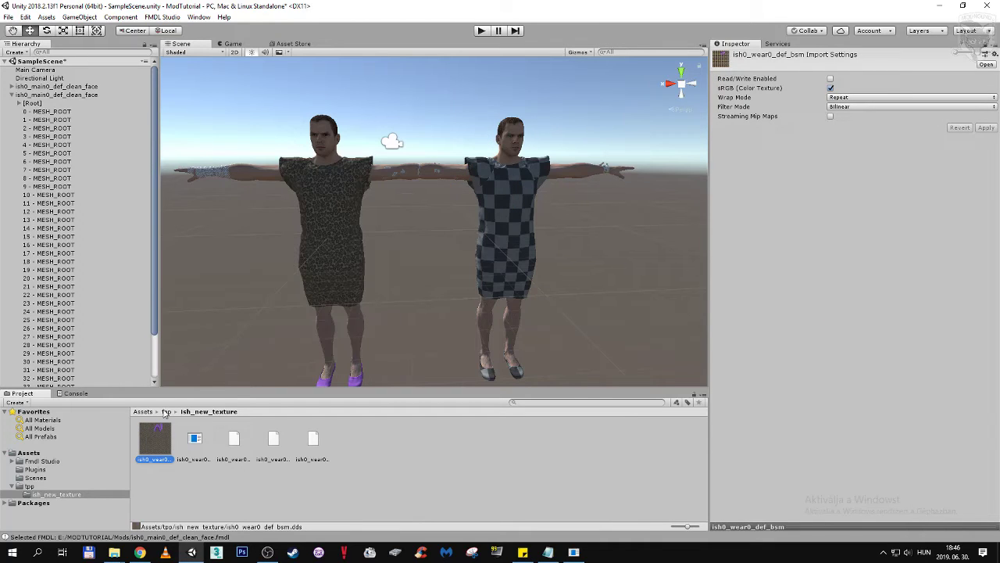
click(159, 16)
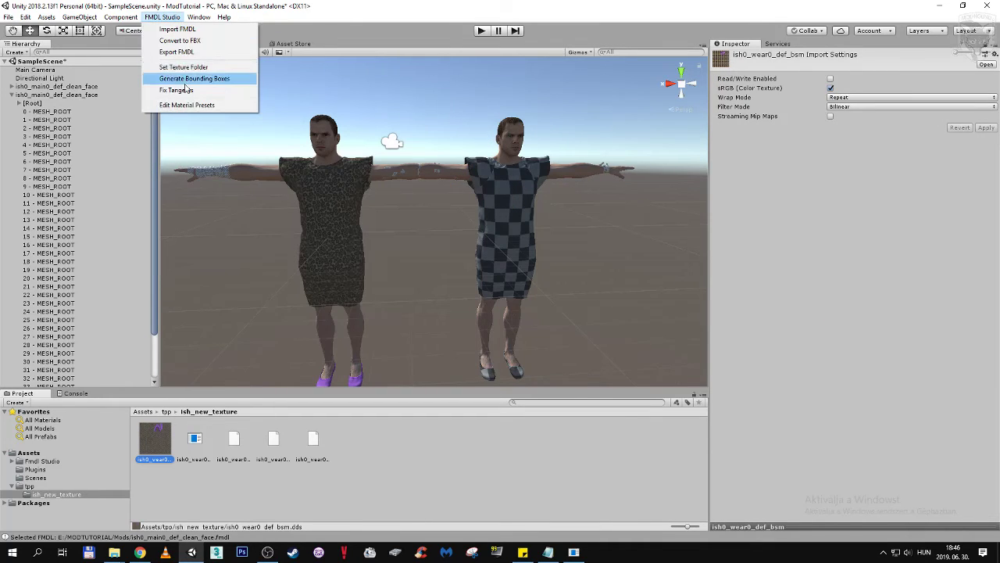
click(215, 44)
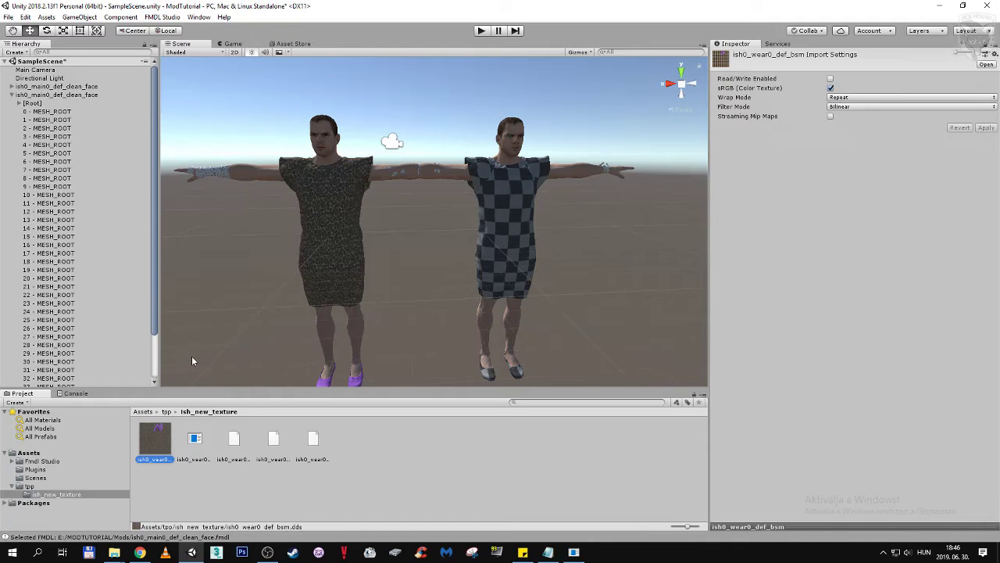
Step: Minimize Unity and select ish_new_texture in the Unity project's Assets\tpp folder
click(192, 553)
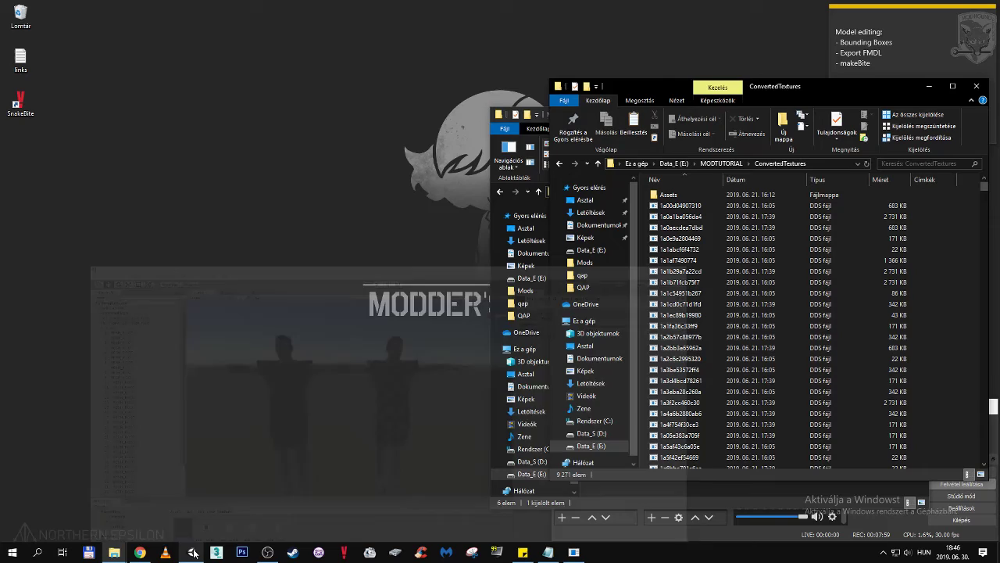
drag(776, 90, 209, 80)
drag(631, 119, 607, 60)
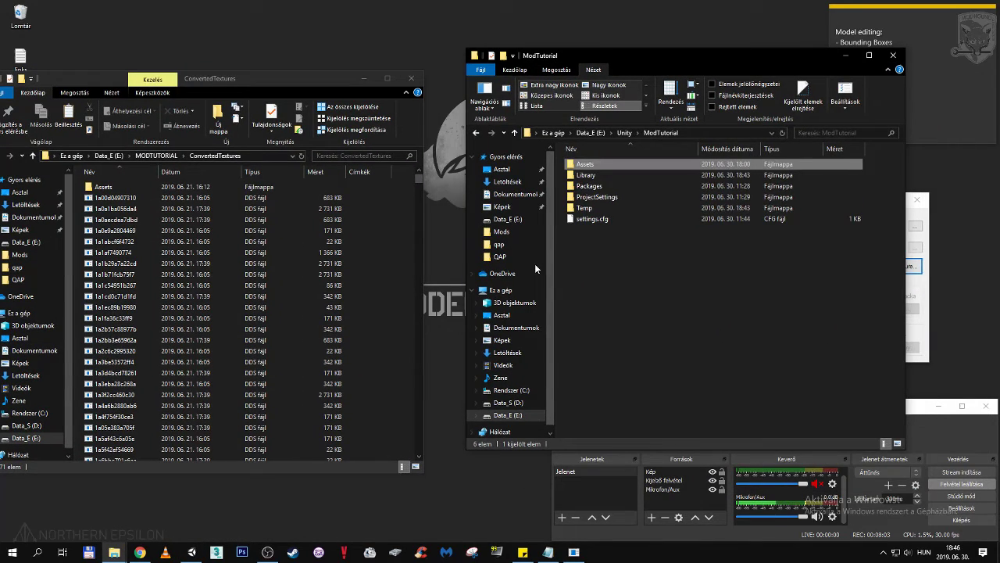
double_click(599, 163)
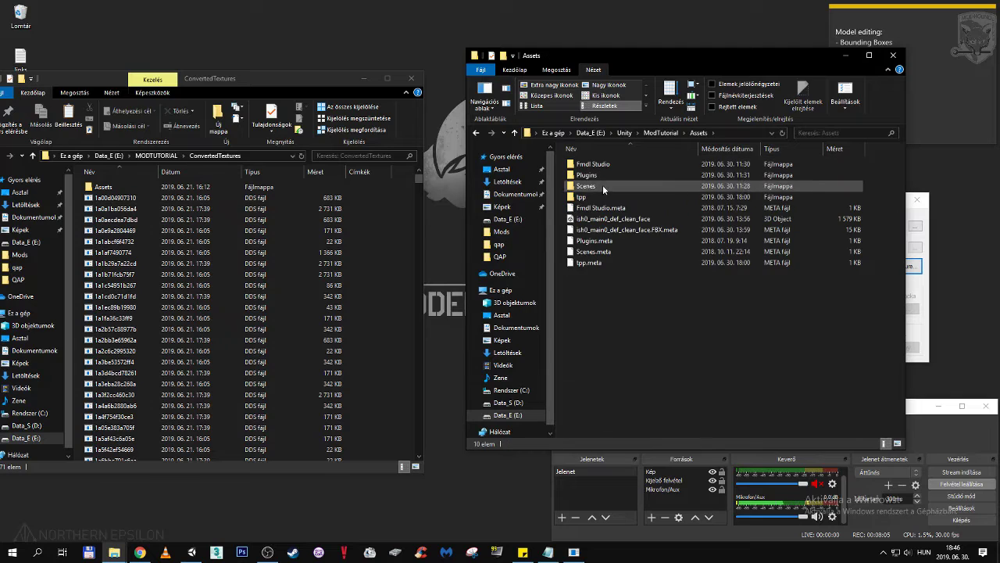
double_click(606, 195)
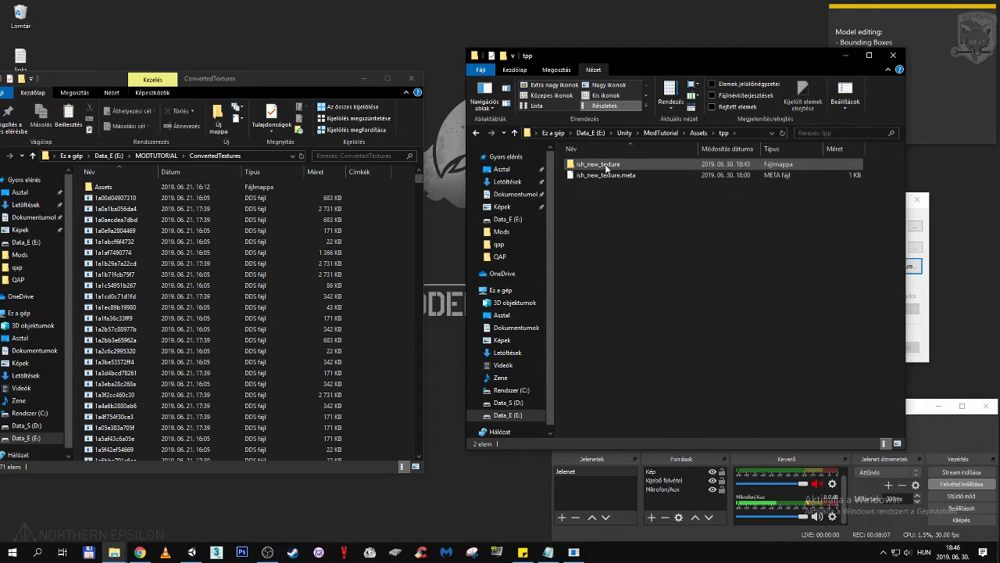
click(607, 167)
Step: Copy the ish_new_texture folder into ConvertedTextures\Assets\tpp
drag(243, 77, 286, 64)
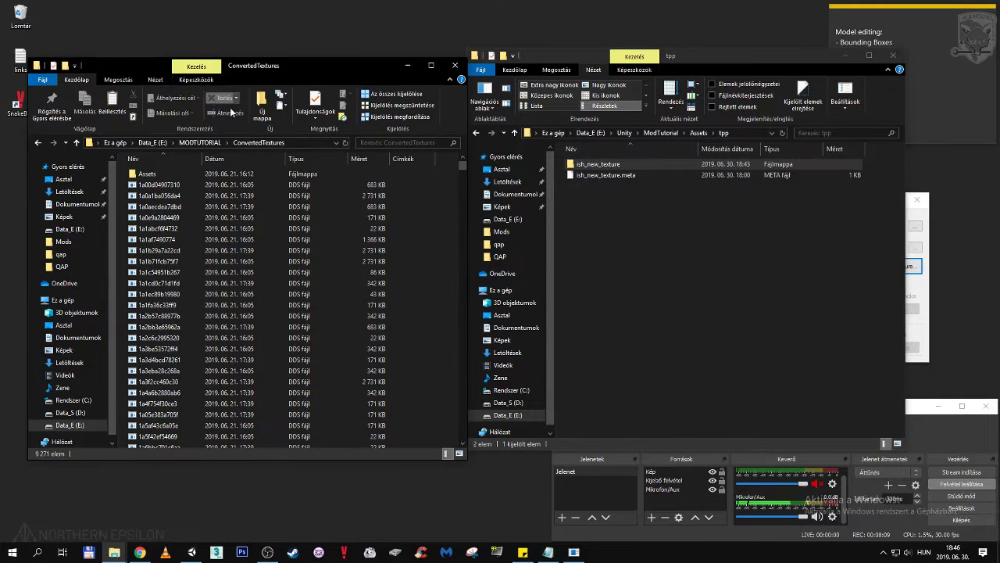
double_click(152, 175)
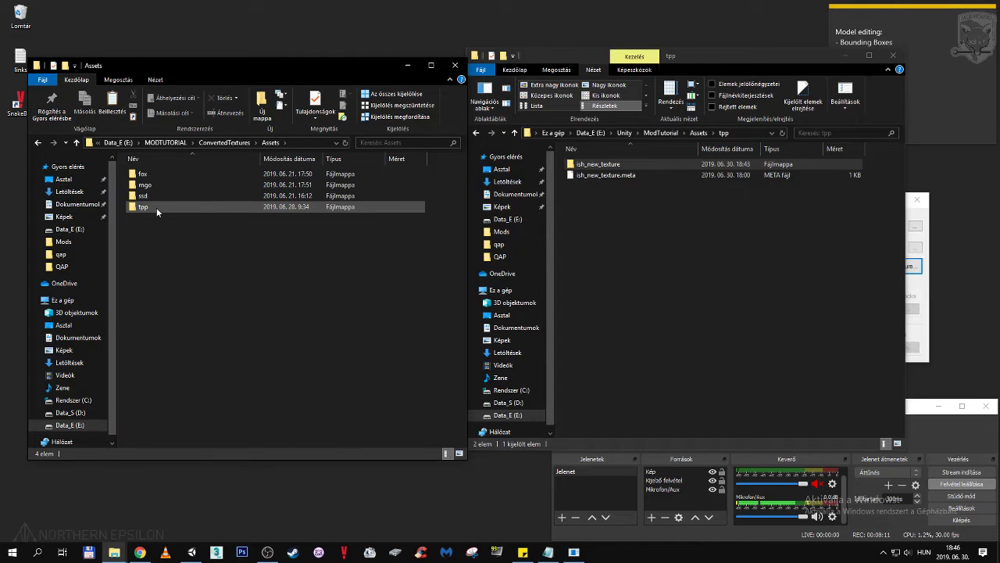
double_click(156, 207)
right_click(607, 165)
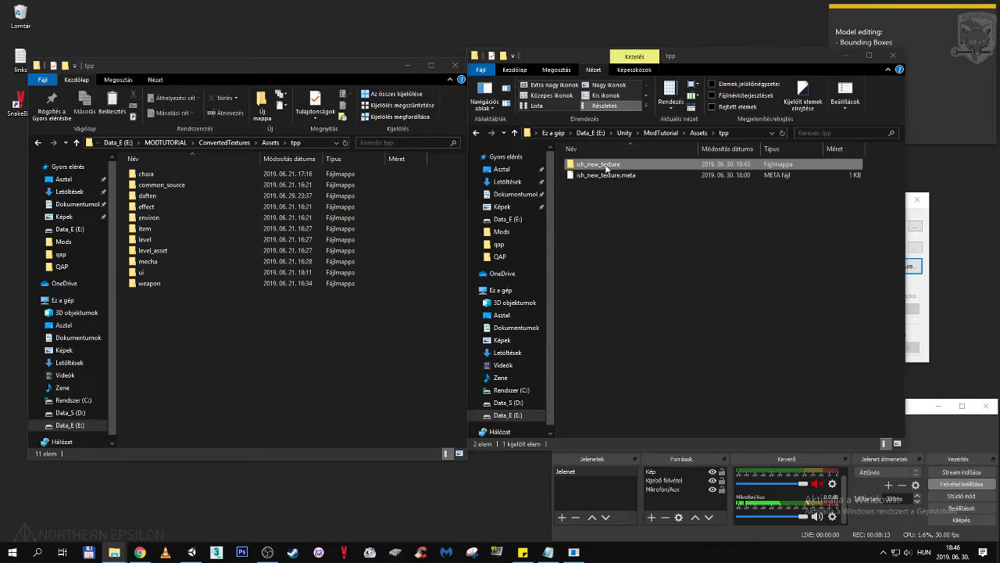
click(635, 380)
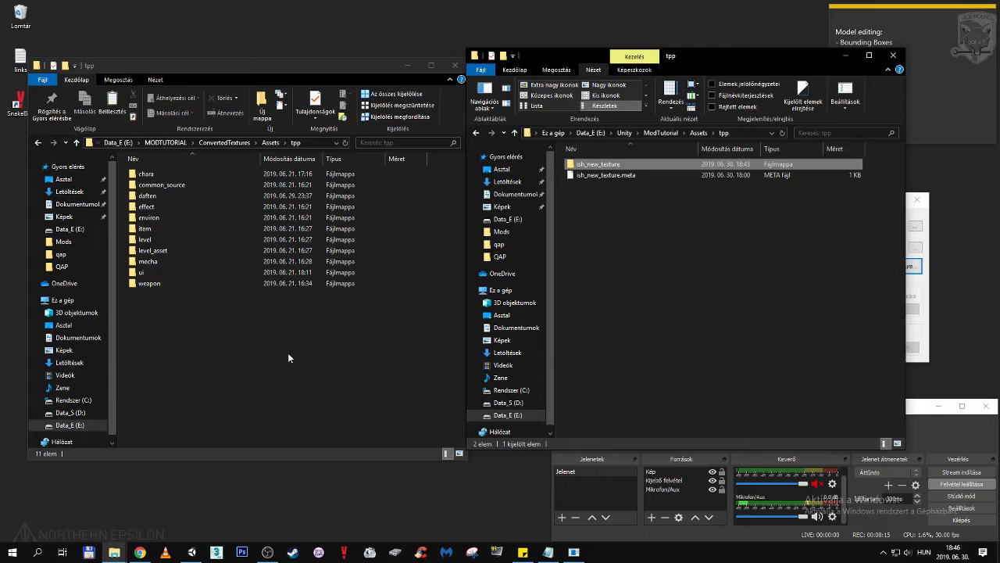
right_click(277, 352)
click(200, 346)
key(ctrl+v)
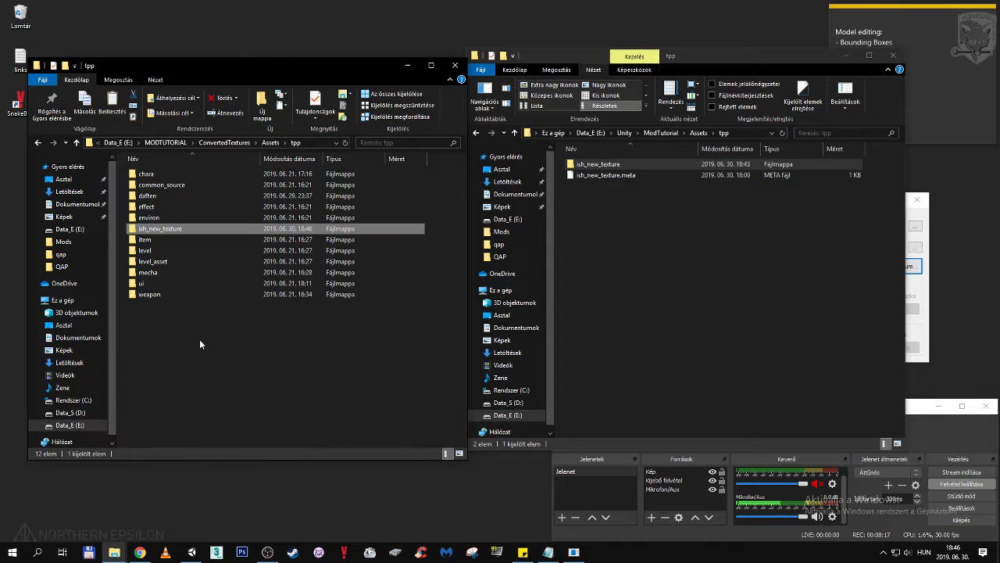
Step: Open the copied ish_new_texture folder, sort by type, and select its meta files
double_click(186, 228)
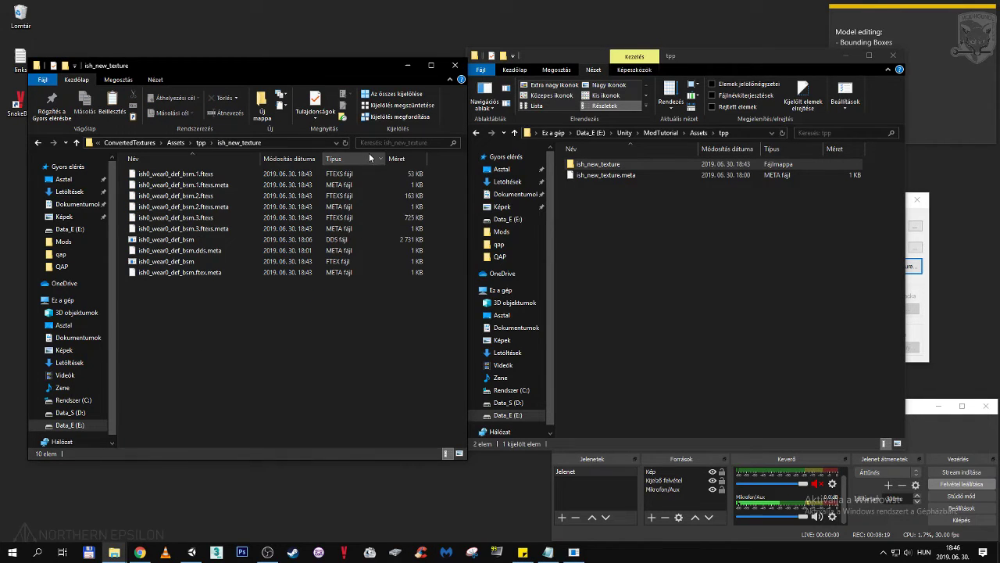
click(334, 159)
click(328, 175)
ctrl+click(328, 228)
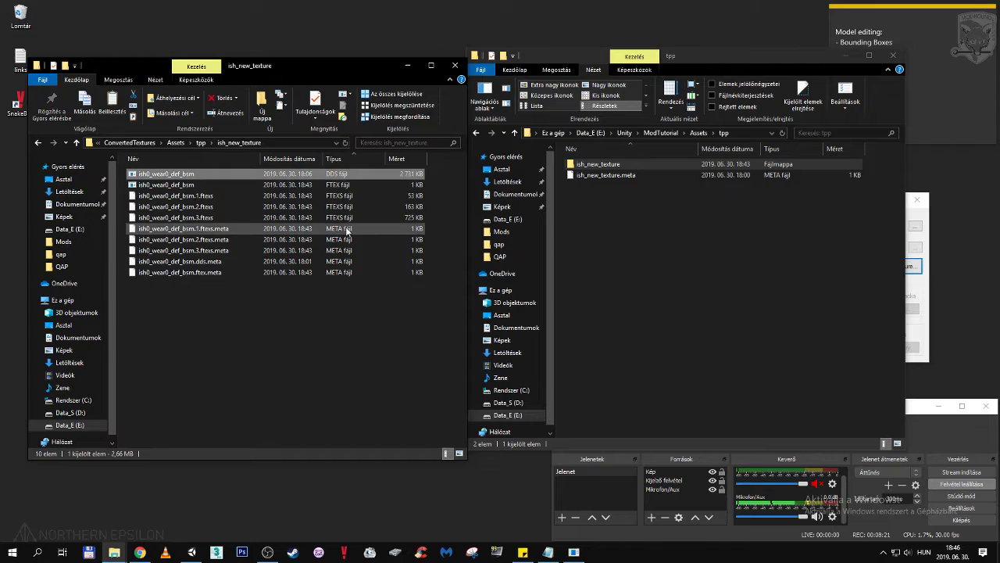
ctrl+click(328, 239)
ctrl+click(328, 250)
ctrl+click(321, 261)
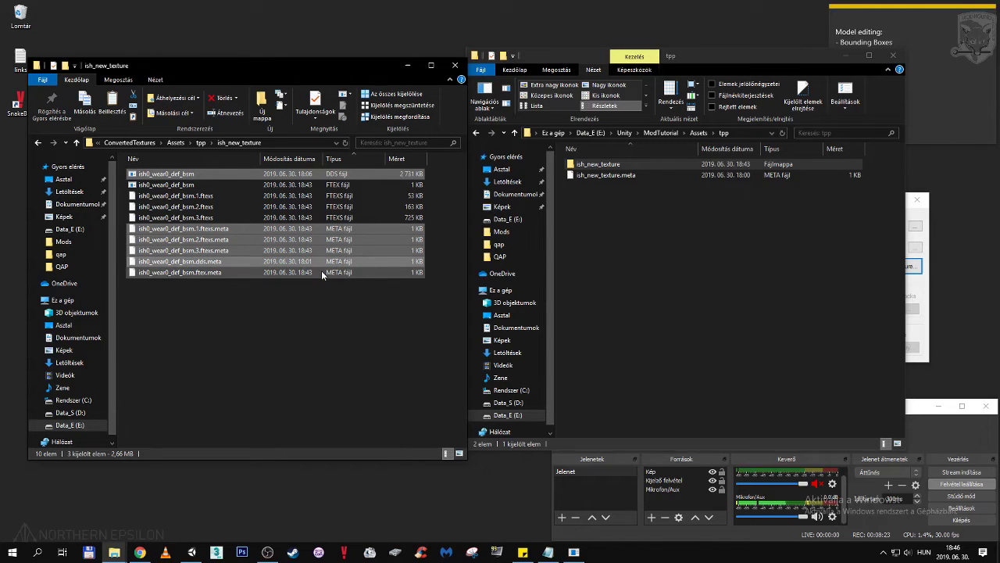
ctrl+click(321, 272)
Step: Delete all nine non-DDS files, leaving only the ish0_wear0_def_bsm DDS texture
right_click(303, 243)
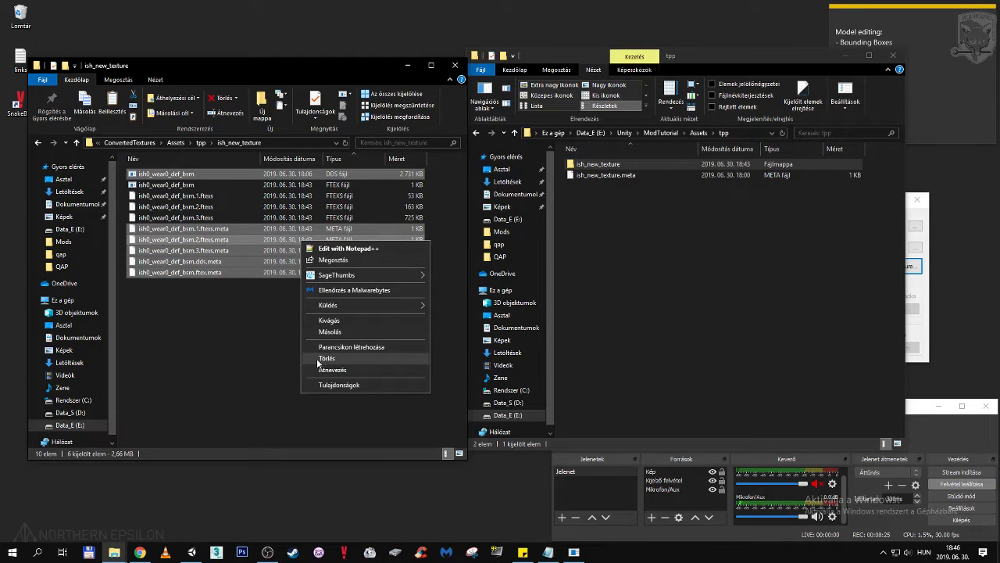
click(297, 184)
shift+click(298, 272)
right_click(297, 274)
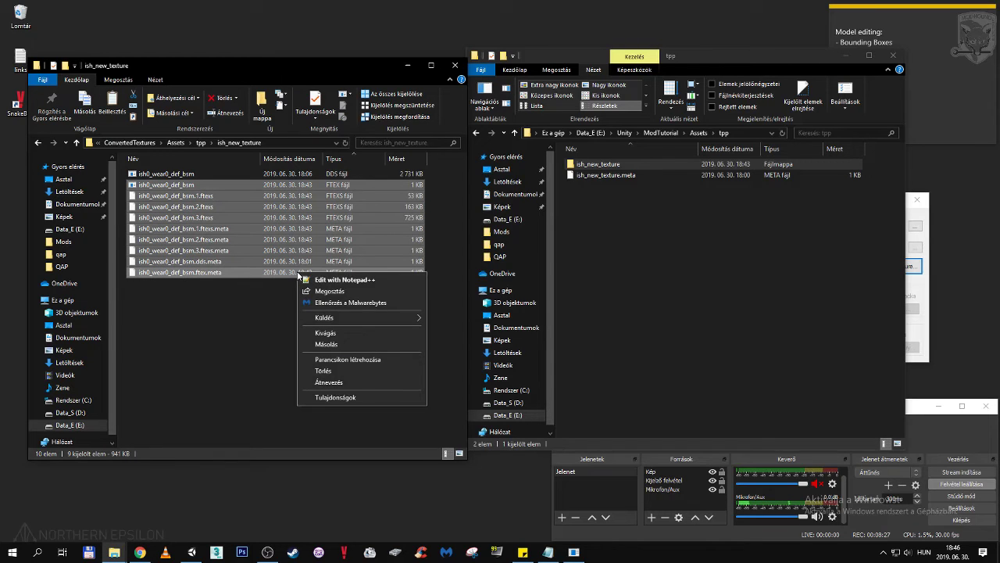
click(323, 370)
click(277, 178)
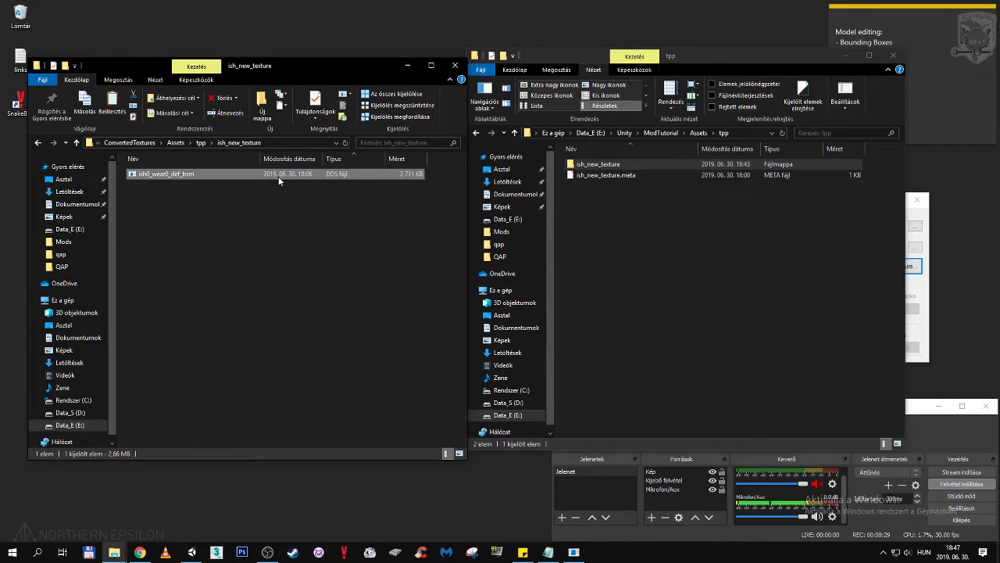
Step: Close both Explorer windows and the File Proliferator window
click(455, 65)
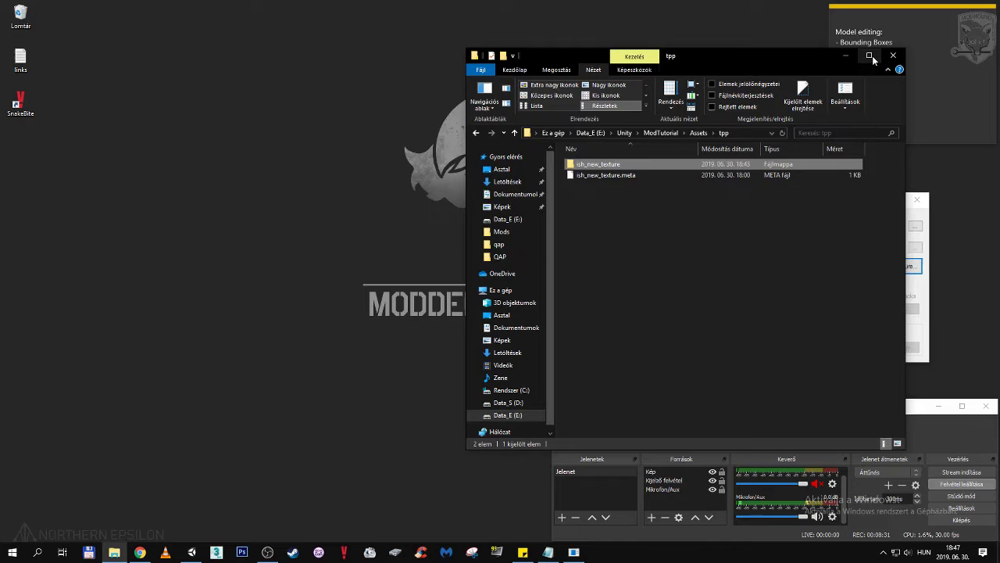
click(893, 56)
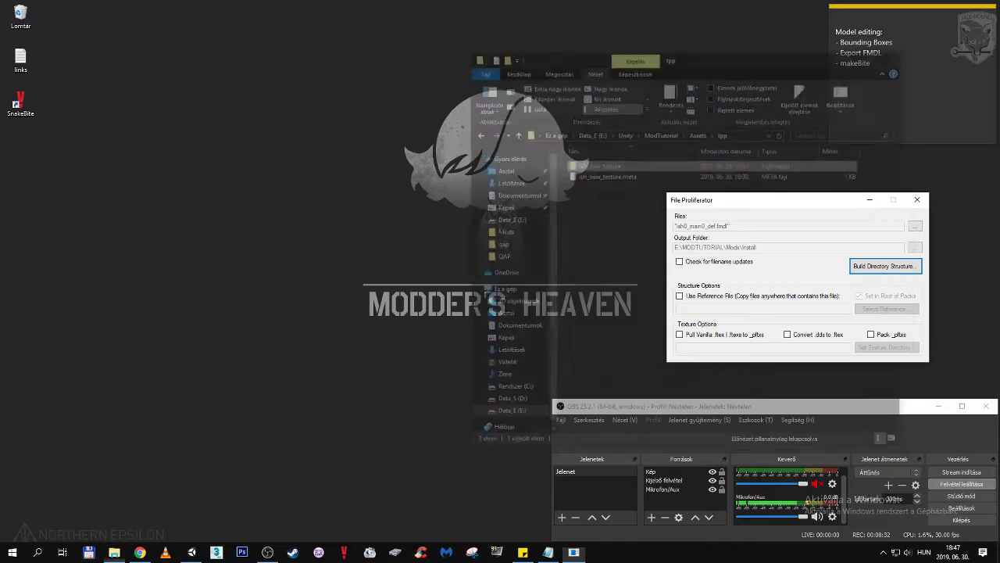
click(917, 200)
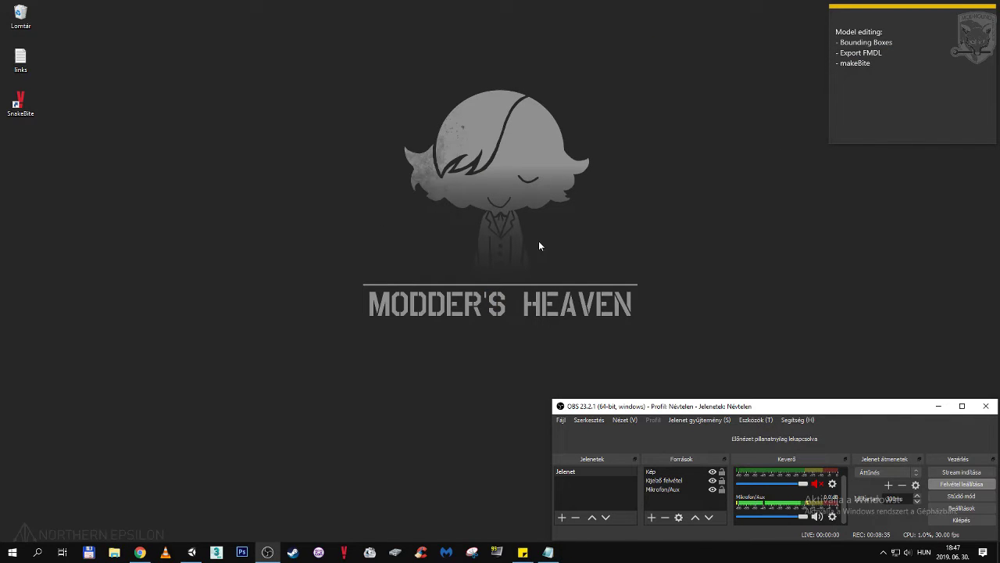
Step: Delete the second ish0_main0_def_clean_face character from the Hierarchy
click(191, 552)
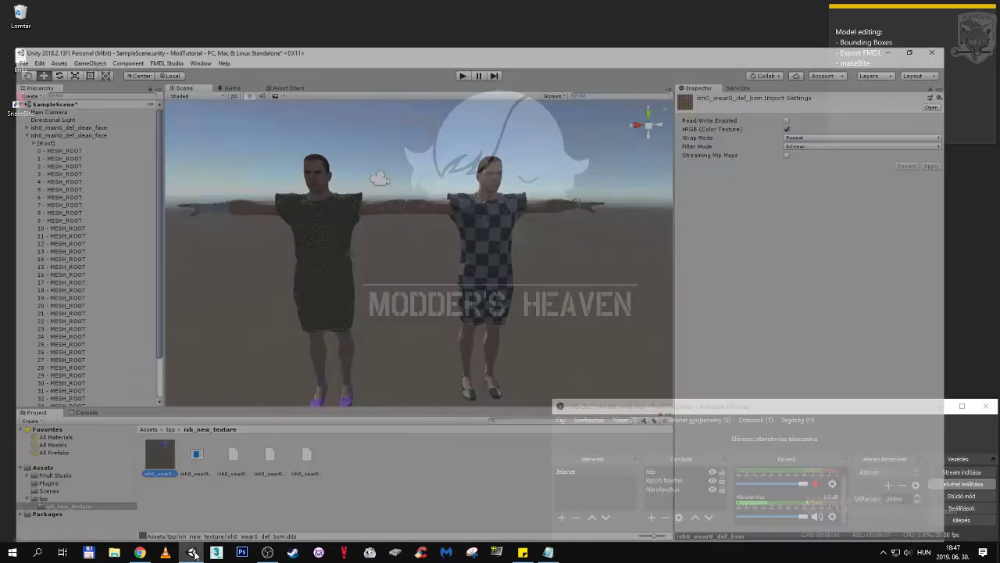
click(69, 94)
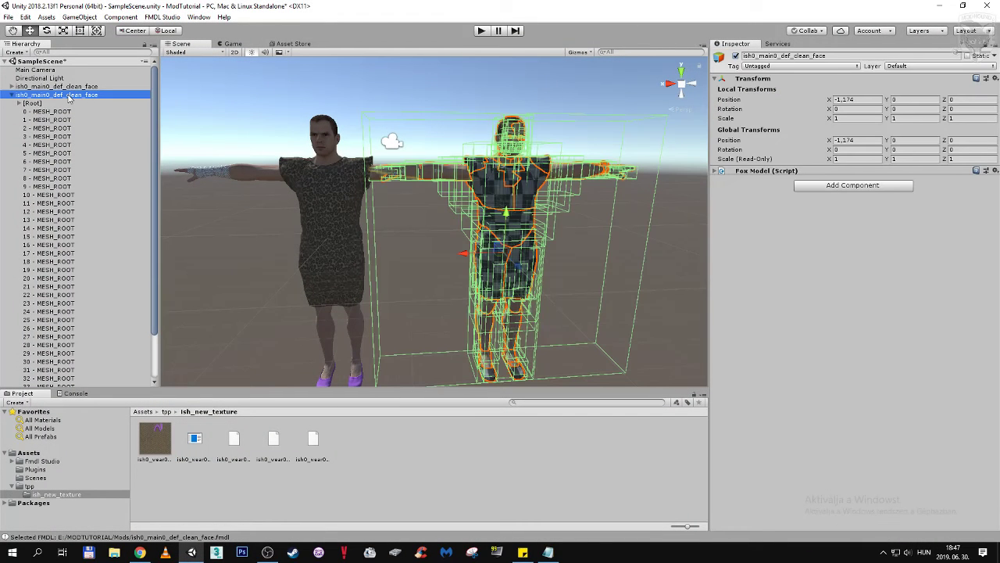
right_click(69, 95)
click(85, 157)
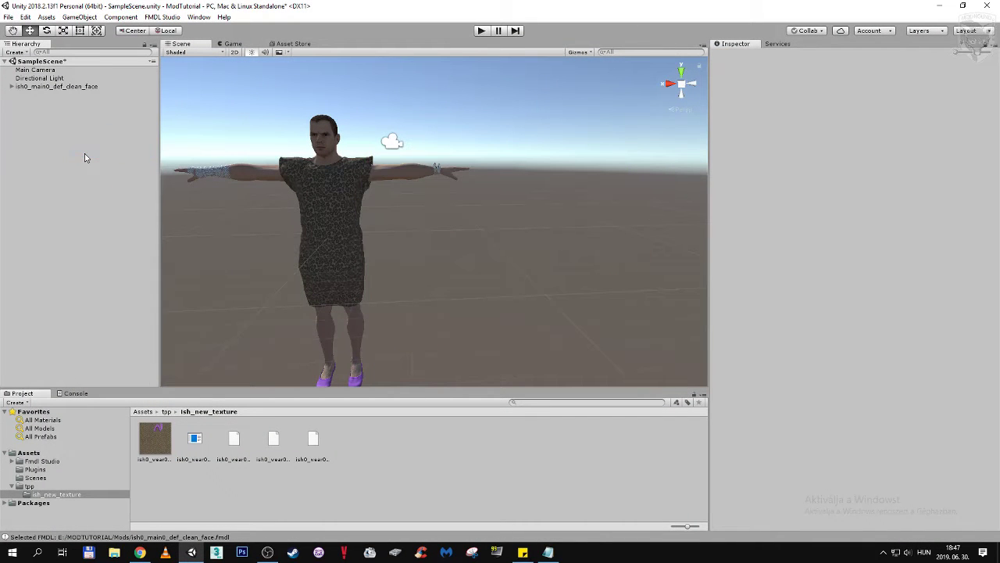
Step: Re-import ish0_main0_def_clean_face via Import FMDL and drag it to the right
click(161, 16)
click(174, 31)
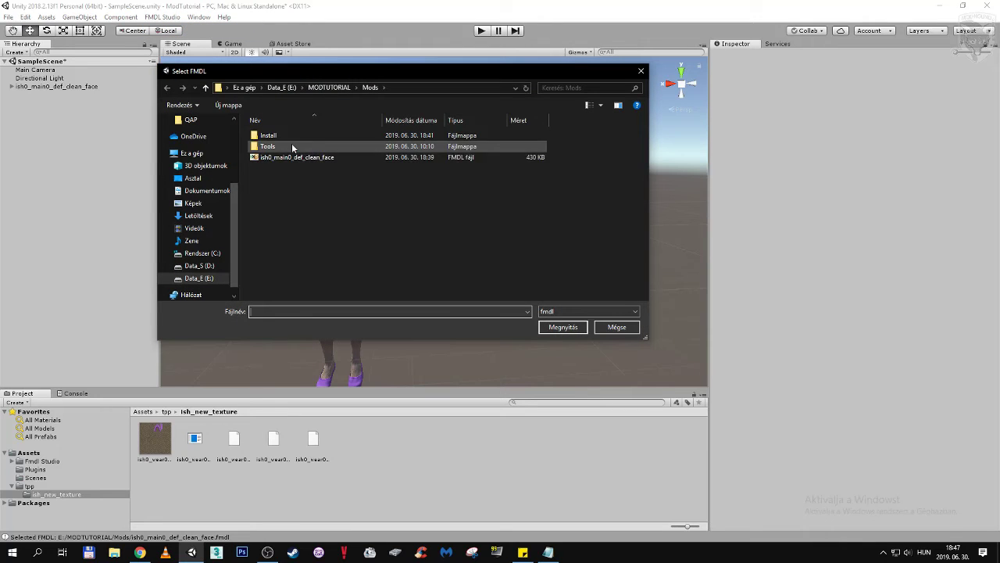
click(306, 159)
click(557, 328)
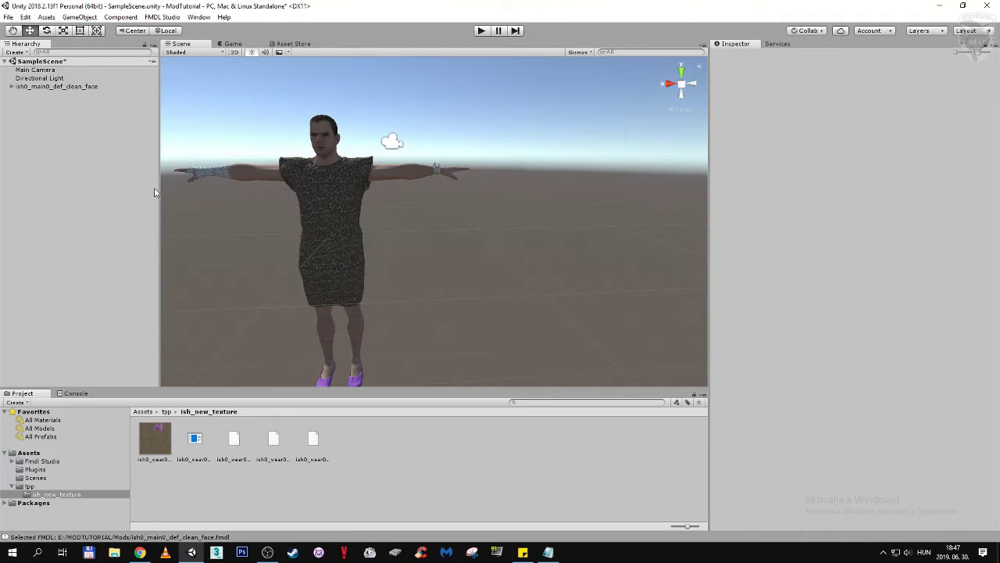
click(57, 94)
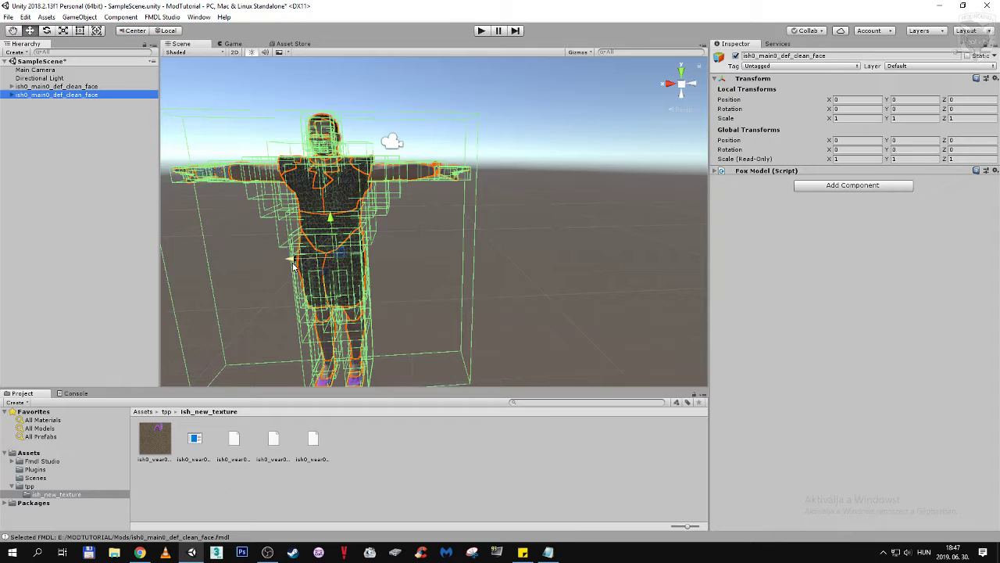
drag(295, 265, 547, 264)
click(424, 269)
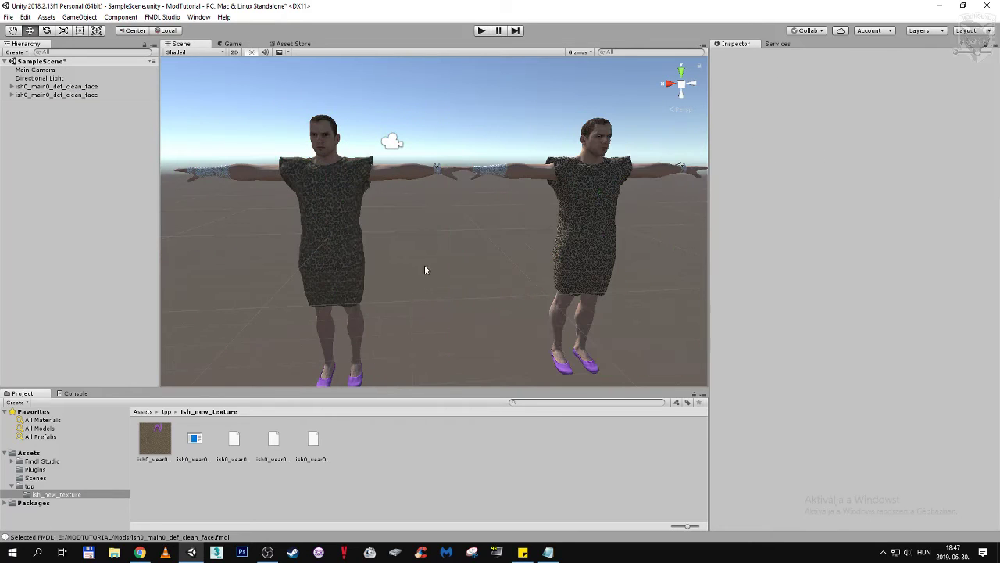
Step: Inspect both characters and select the eyelash mesh 5 - MESH_ROOT
scroll(516, 225, up, 3)
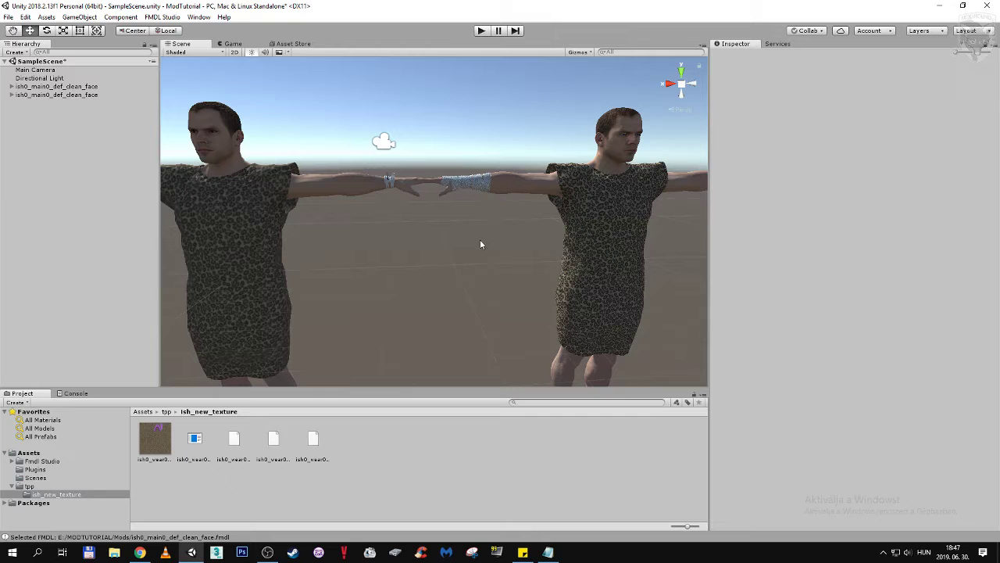
scroll(401, 273, up, 6)
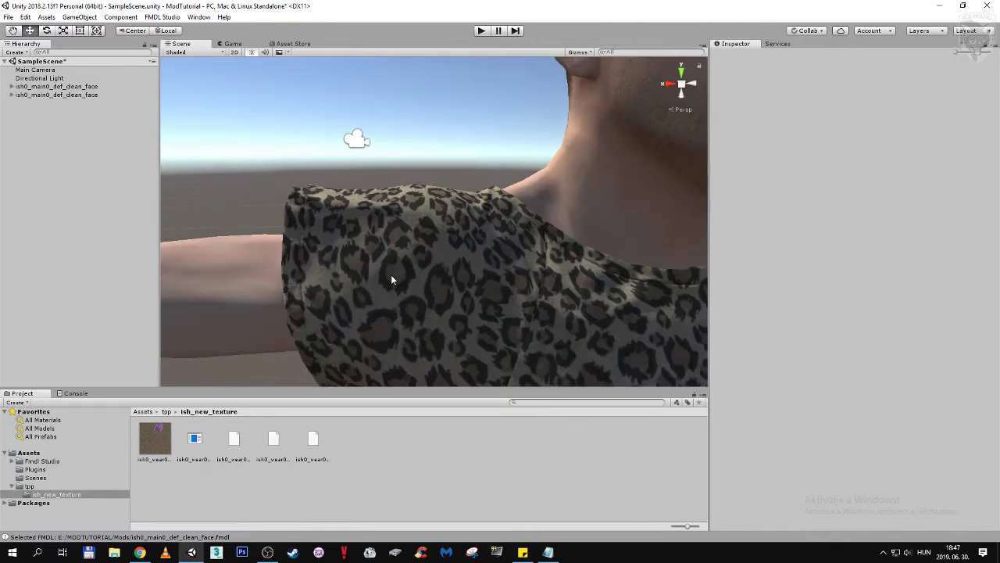
scroll(392, 279, down, 4)
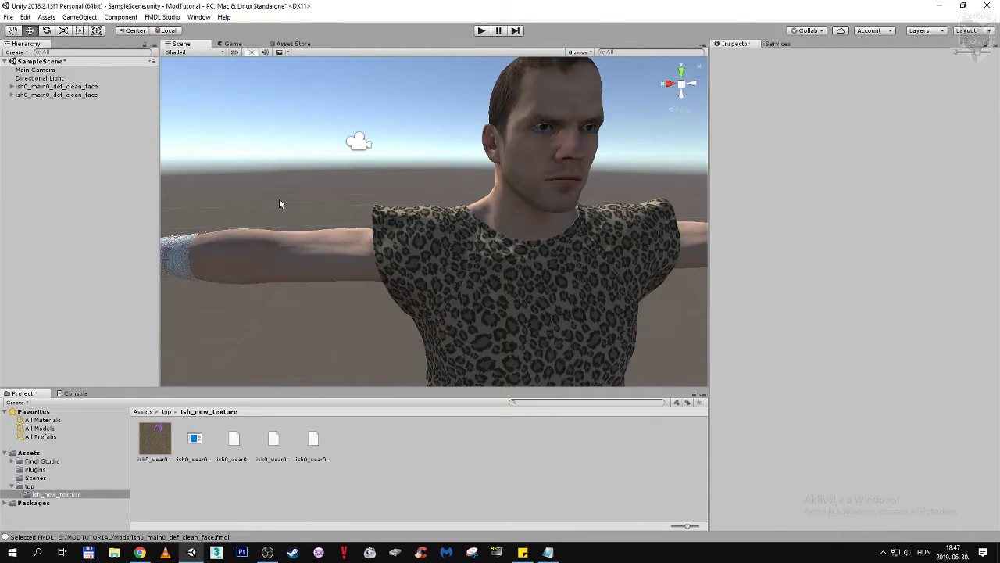
middle_drag(279, 203, 244, 219)
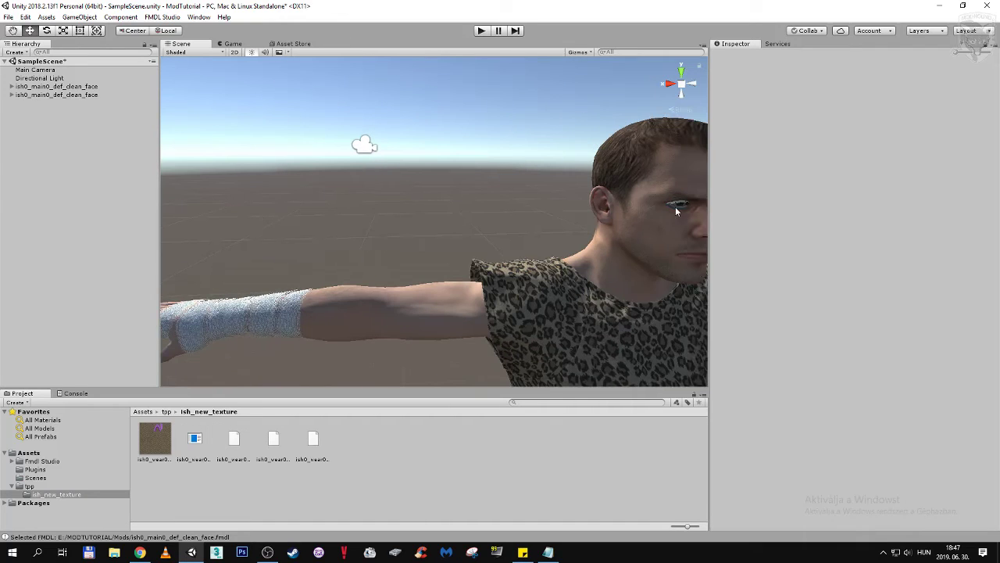
click(676, 207)
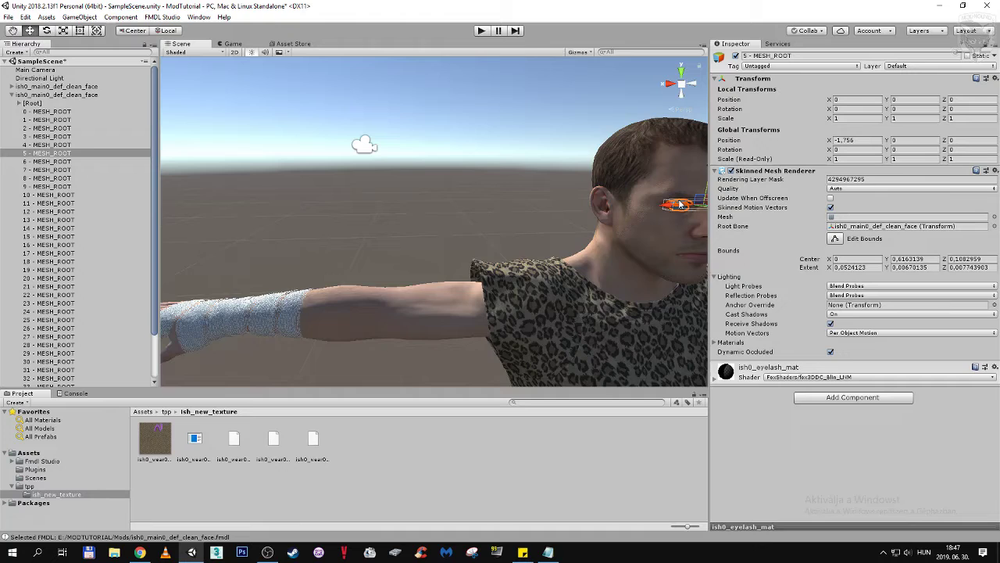
scroll(397, 270, down, 5)
middle_drag(359, 296, 430, 247)
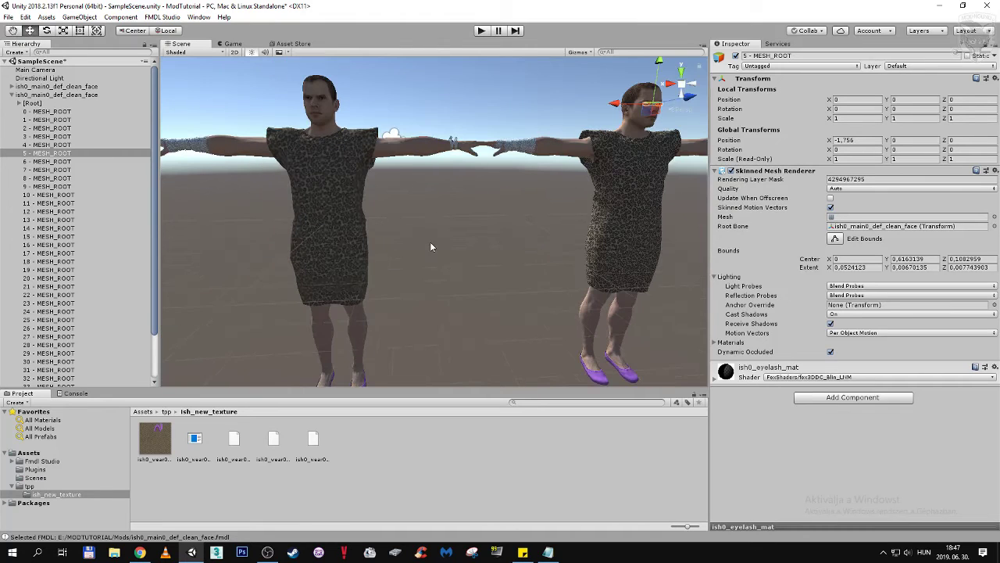
Step: Delete the duplicate ish0_main0_def_clean_face model, leaving one in the scene
click(12, 95)
right_click(67, 95)
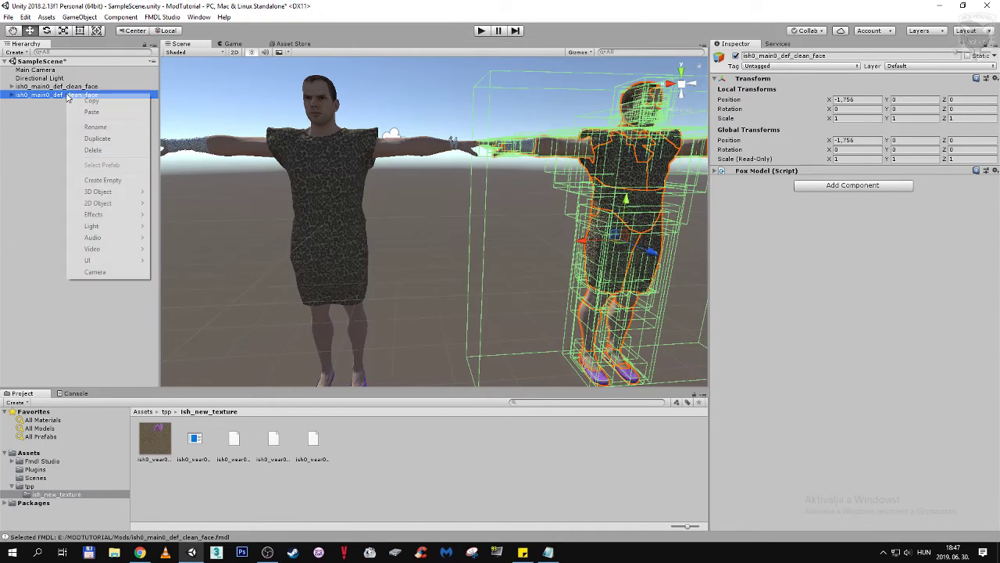
click(79, 152)
middle_drag(187, 196, 286, 214)
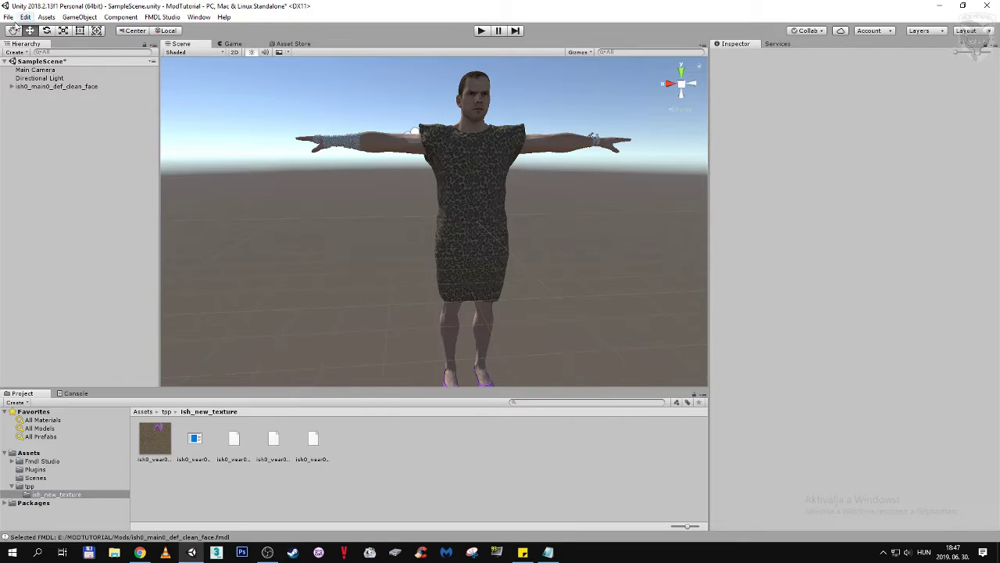
Step: Exit Unity without saving the scene
click(7, 17)
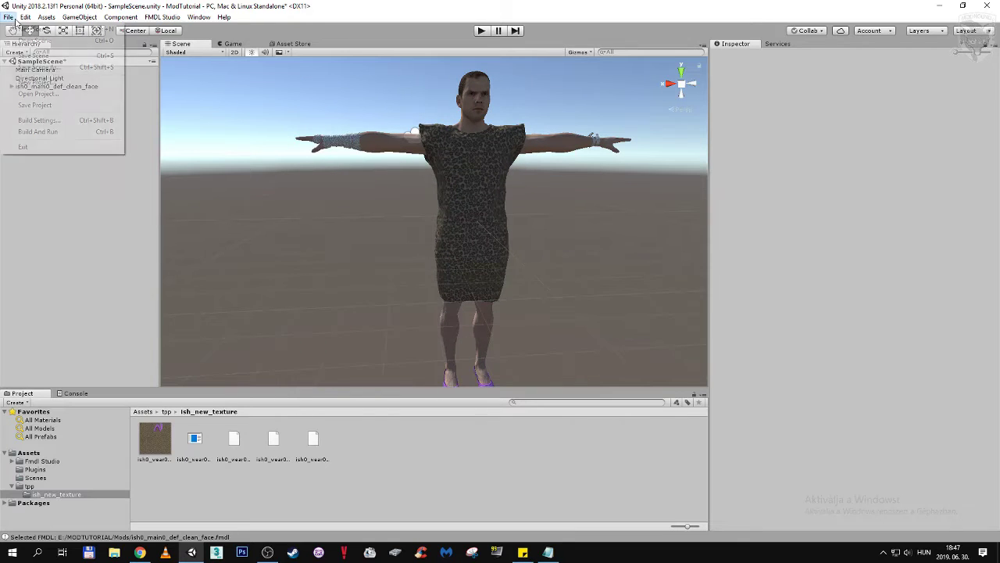
click(38, 148)
click(524, 299)
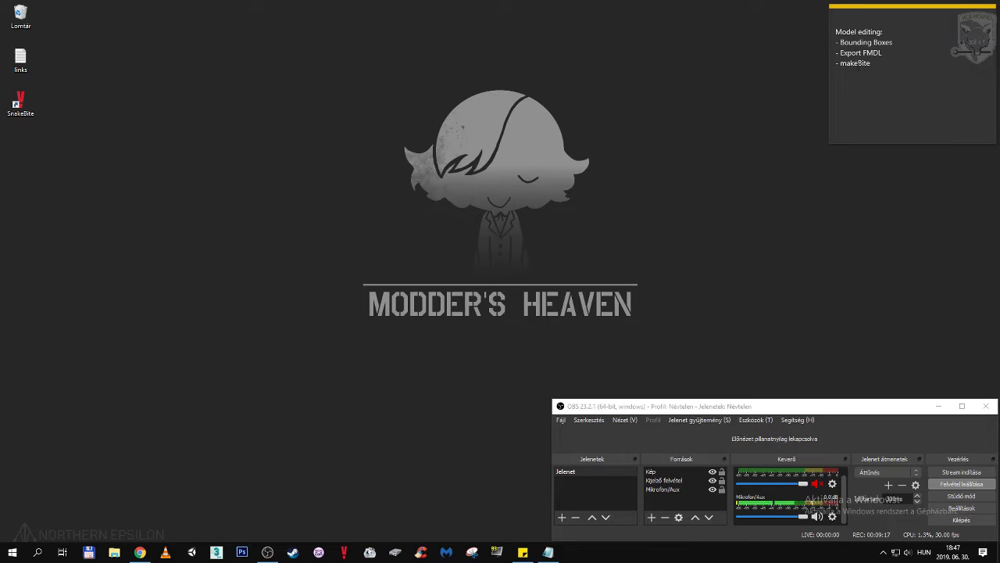
click(115, 553)
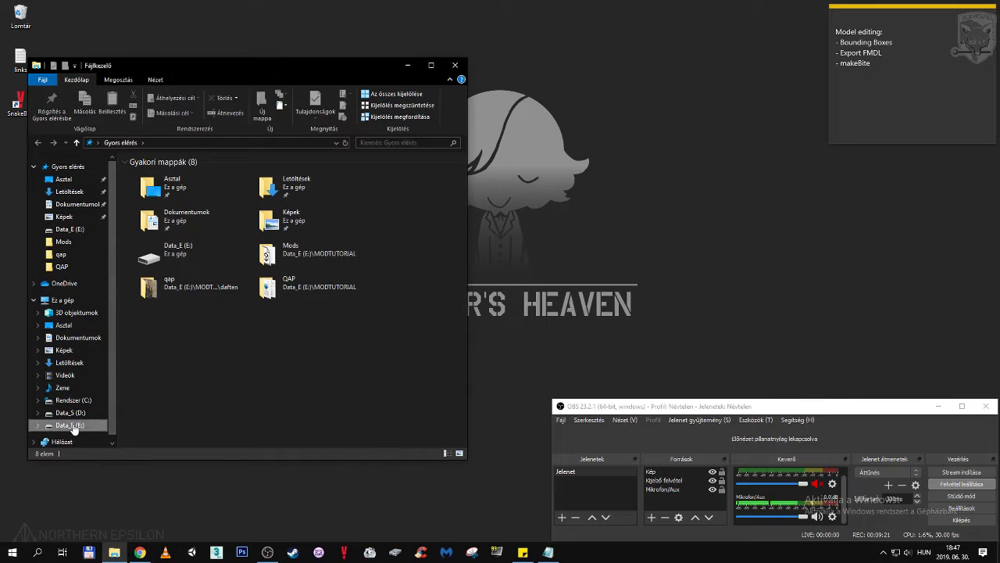
click(70, 425)
double_click(191, 216)
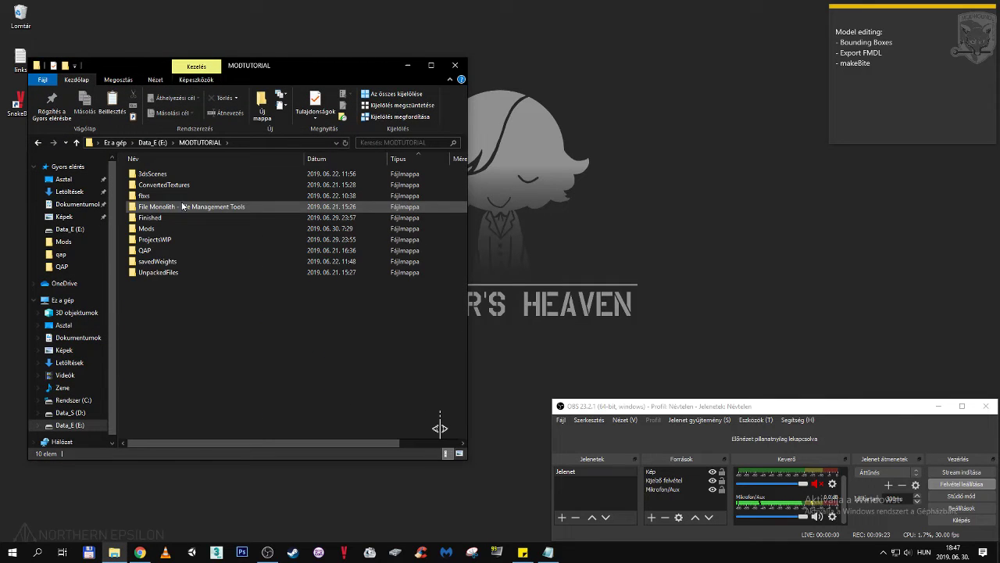
double_click(181, 229)
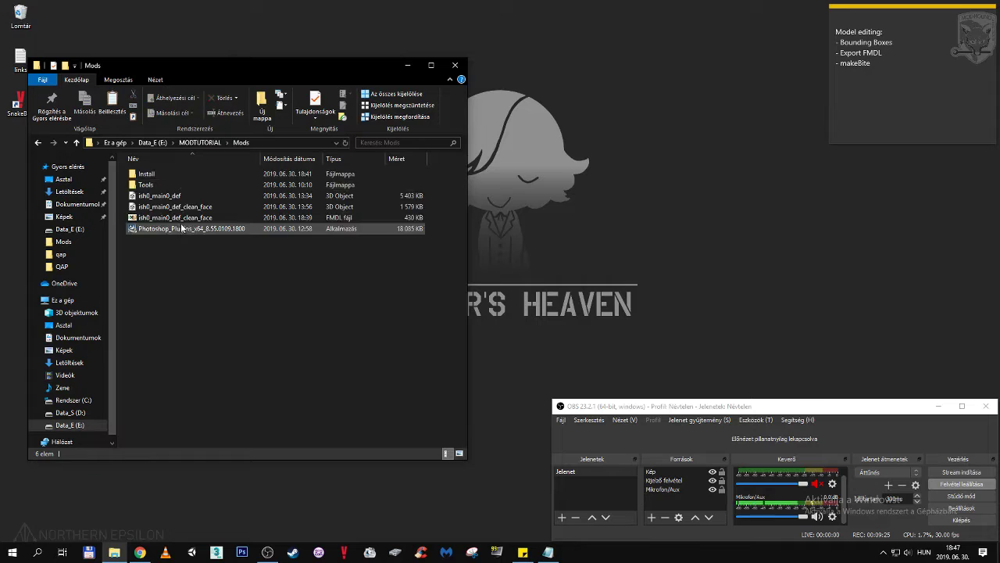
double_click(175, 173)
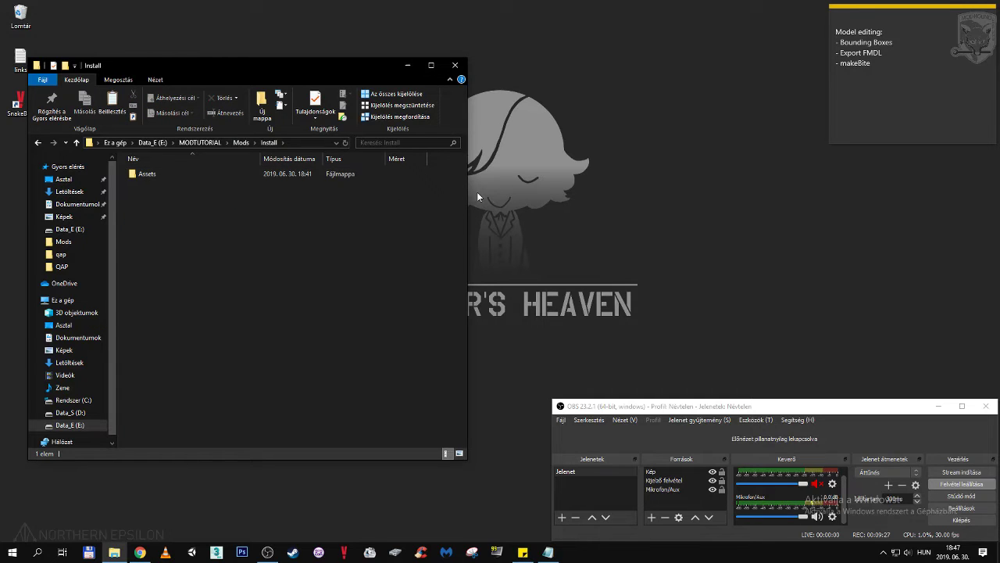
drag(468, 197, 624, 286)
drag(480, 58, 472, 1)
double_click(179, 115)
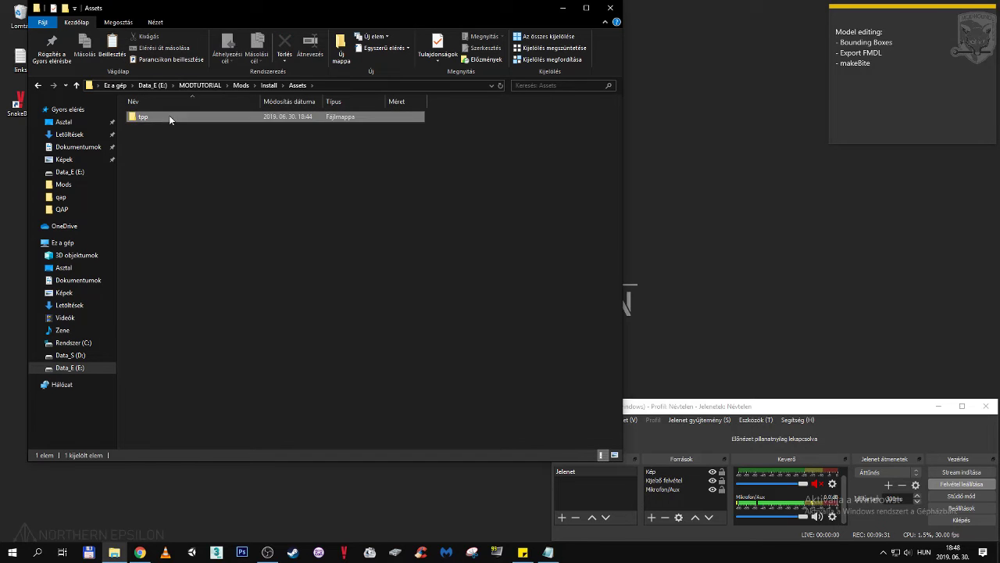
double_click(169, 116)
double_click(165, 128)
double_click(168, 116)
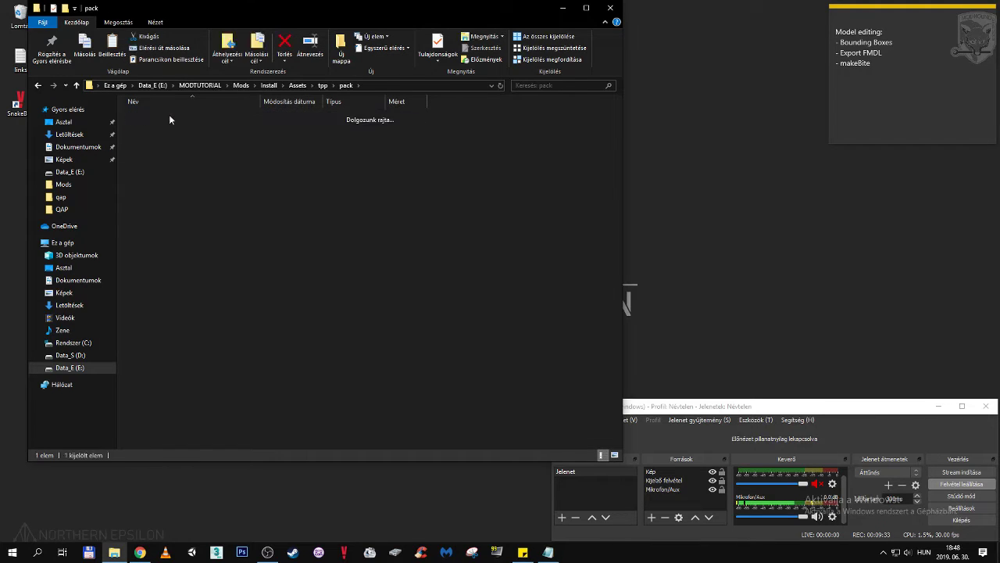
double_click(174, 117)
double_click(174, 117)
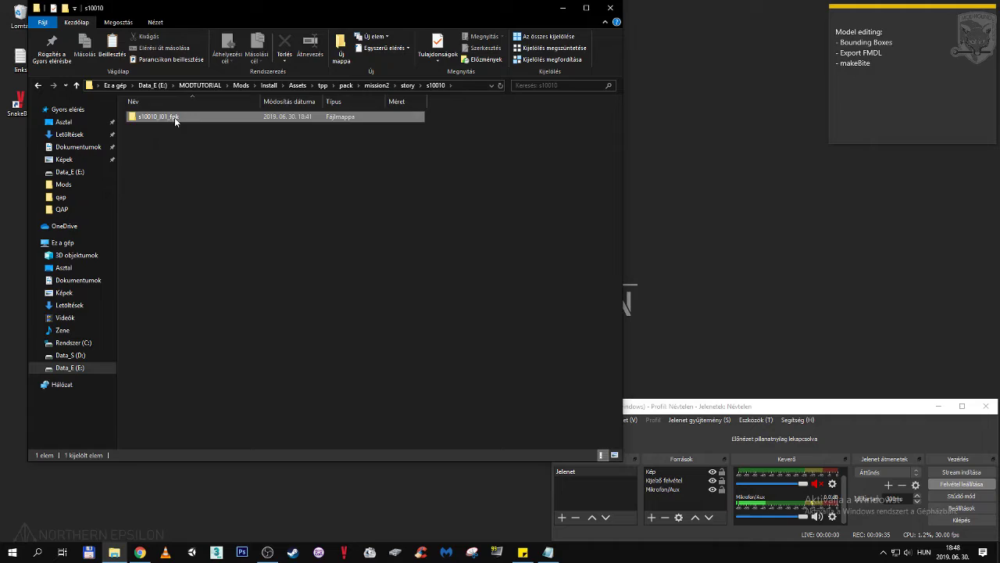
double_click(174, 117)
double_click(174, 118)
double_click(174, 117)
double_click(175, 117)
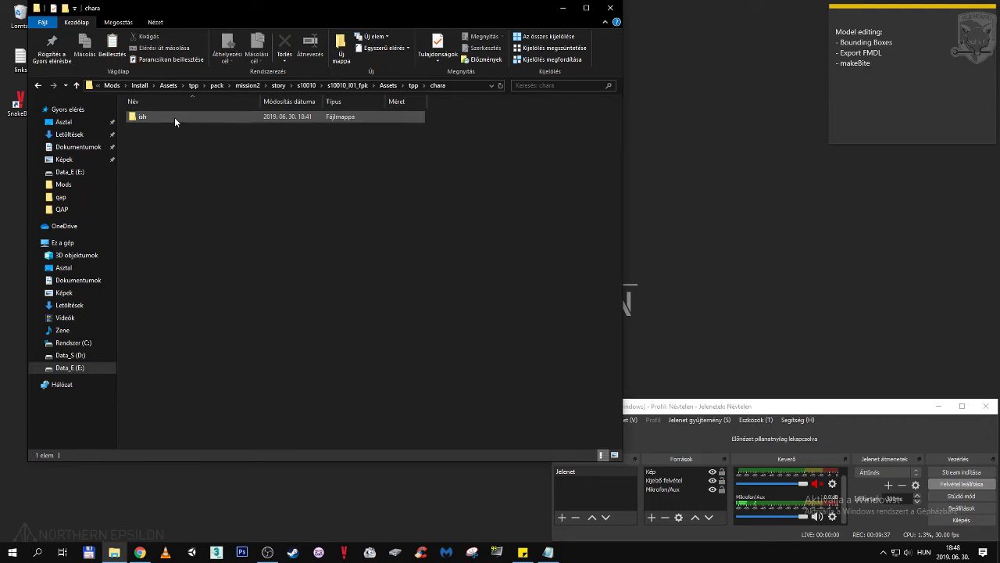
double_click(174, 117)
double_click(174, 118)
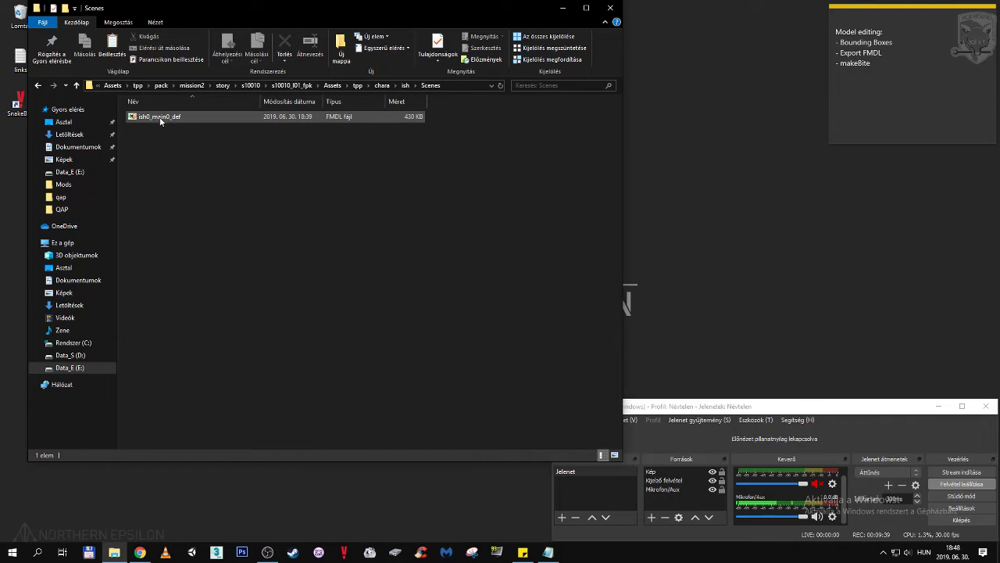
click(112, 87)
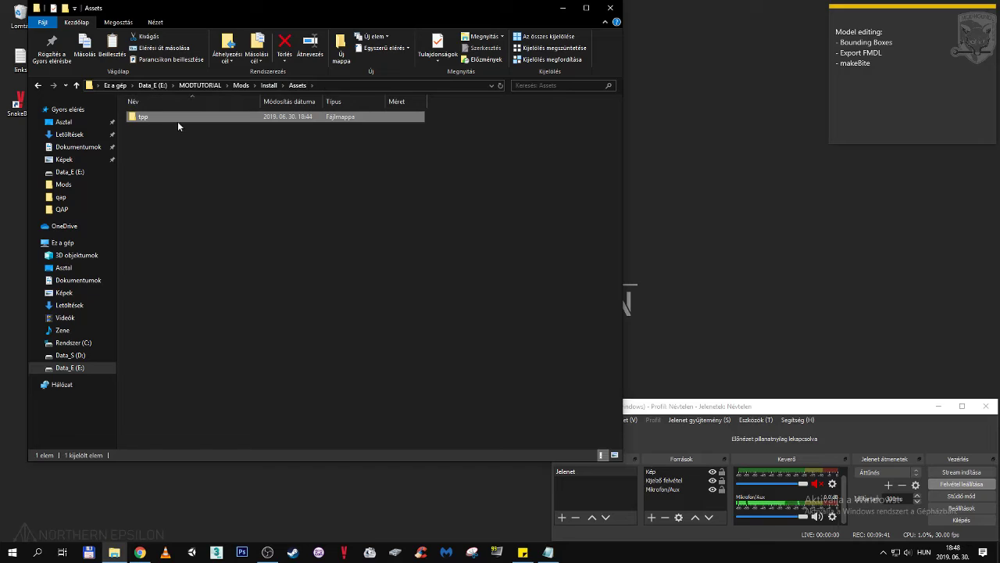
double_click(177, 121)
double_click(177, 117)
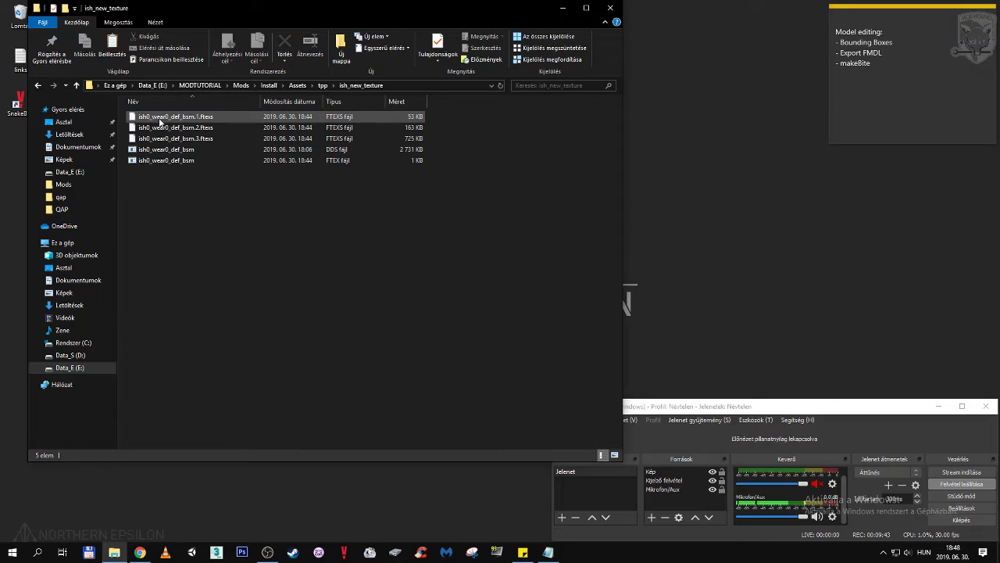
click(214, 88)
Step: Open SnakeBite's install folder from its shortcut properties and bring up makebite's options
click(610, 8)
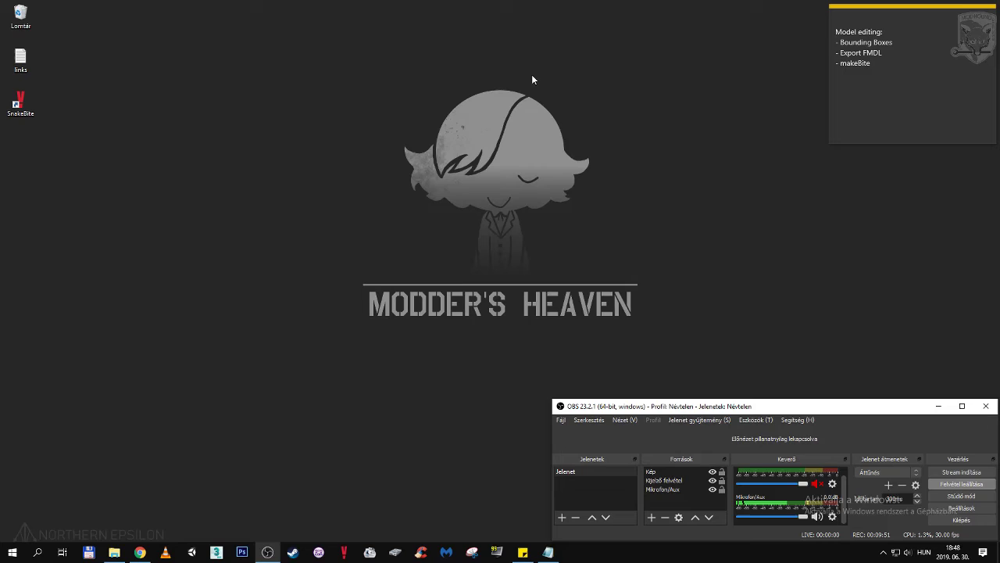
click(21, 105)
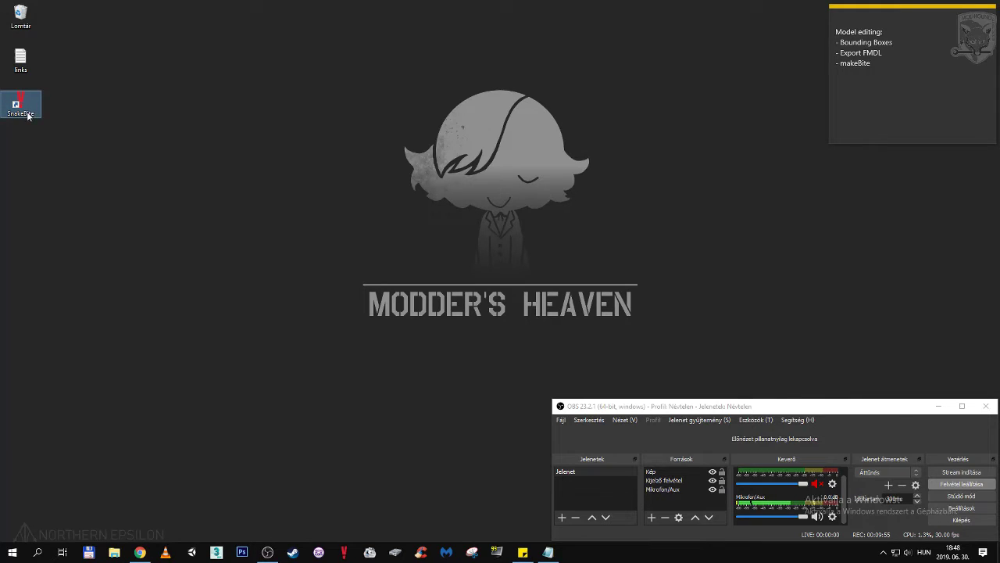
right_click(21, 104)
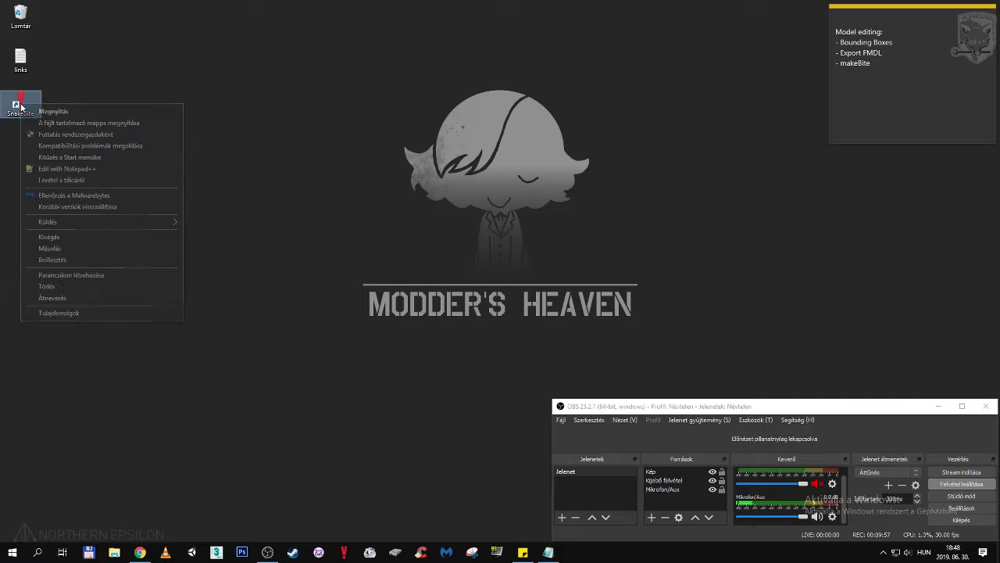
click(62, 312)
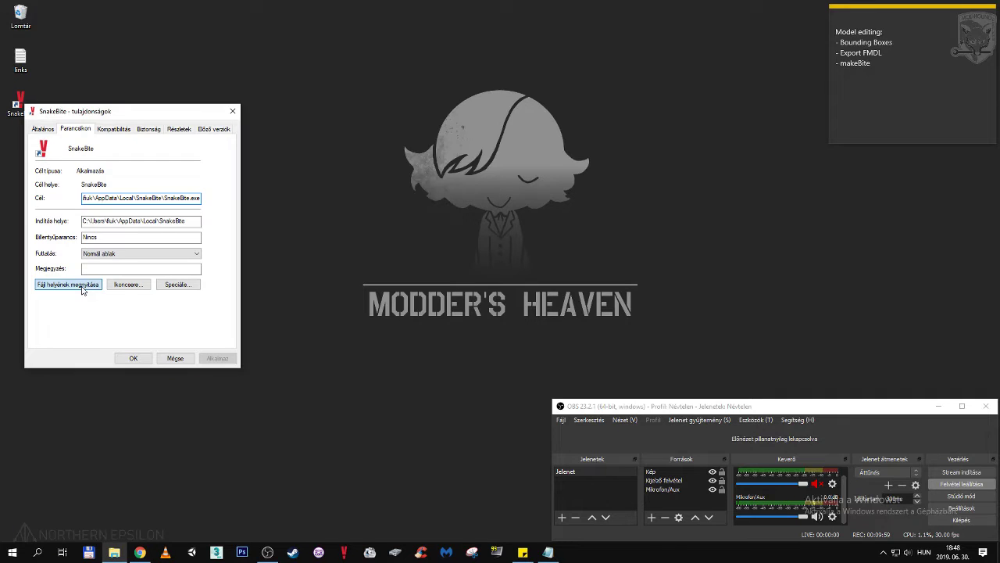
click(81, 287)
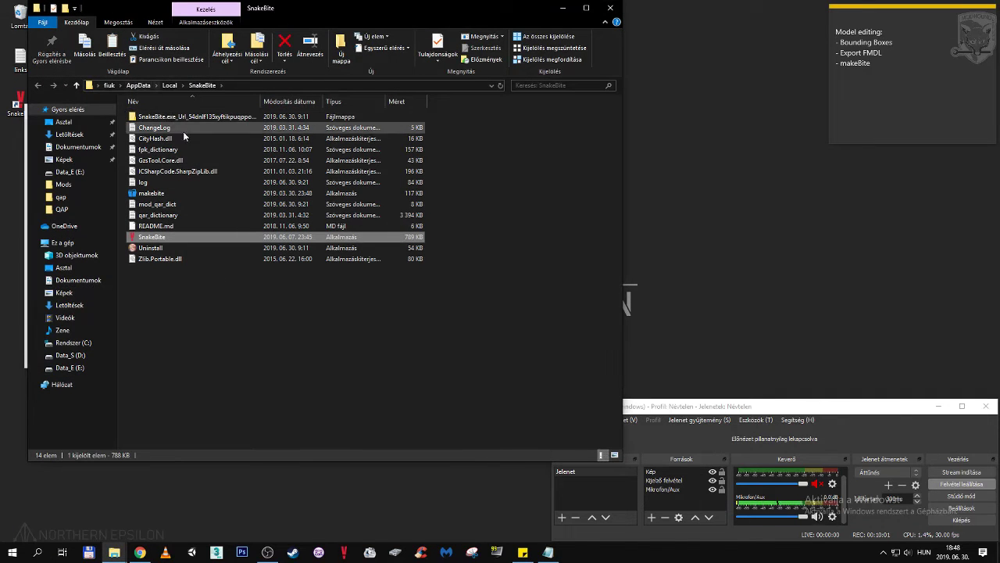
click(183, 194)
right_click(197, 194)
Step: Launch MakeBite and enter name, version 1.0, author and description 'This is a test mod'
click(209, 201)
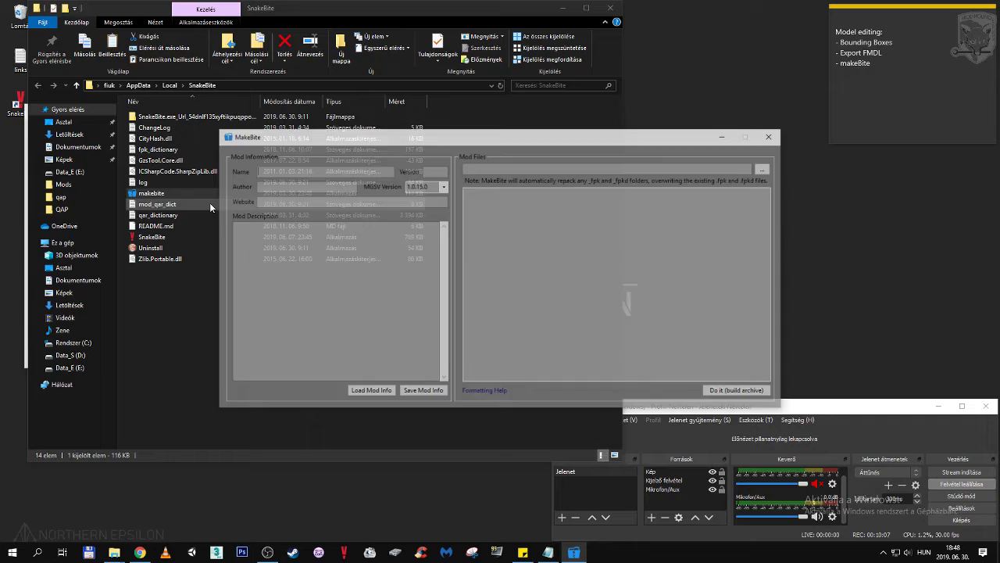
click(563, 7)
drag(470, 143, 494, 107)
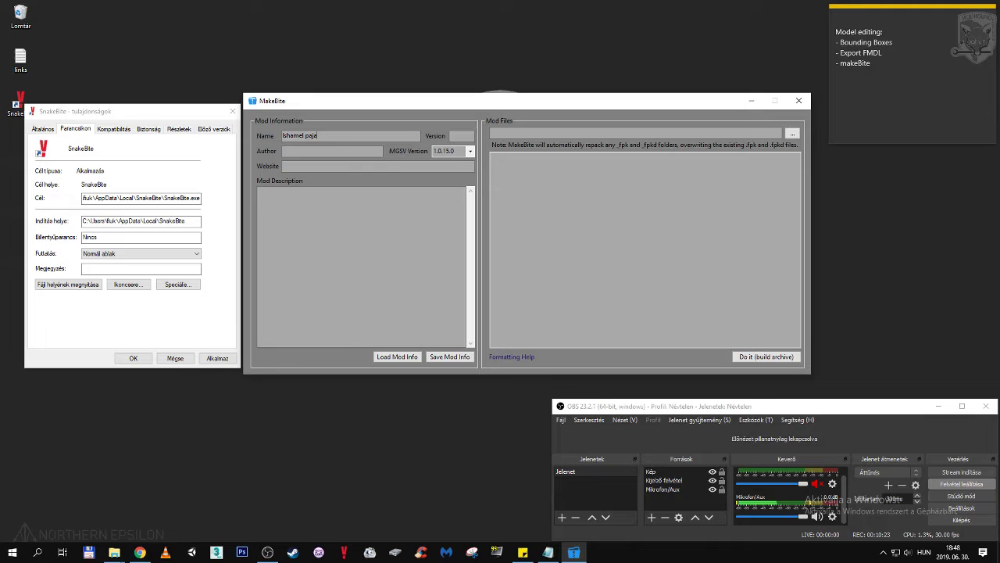
text(m)
text(mod)
Step: Browse to Mods\Install in the folder picker and confirm its Assets folder as mod files
click(793, 134)
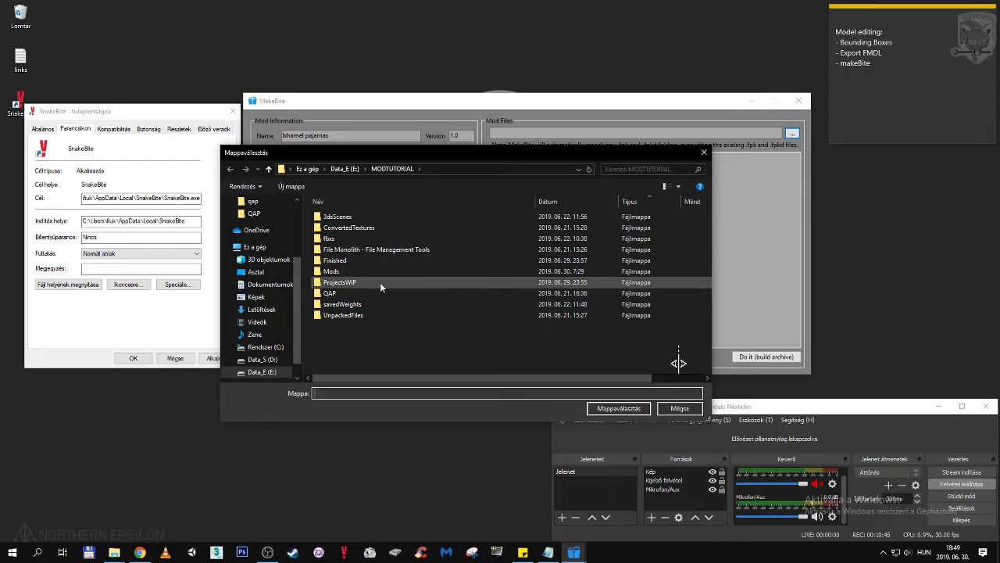
click(358, 272)
double_click(358, 271)
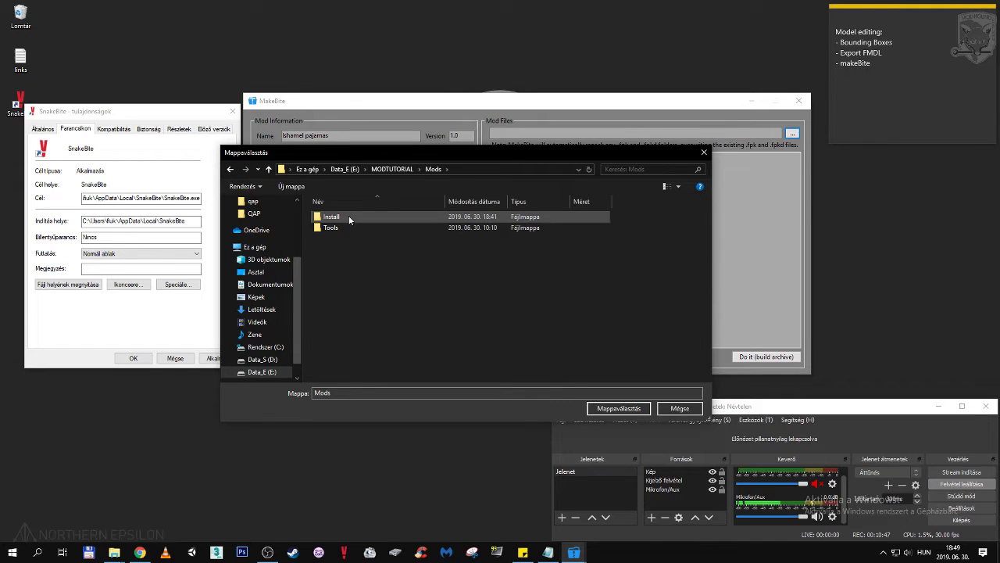
double_click(348, 216)
click(433, 169)
double_click(367, 214)
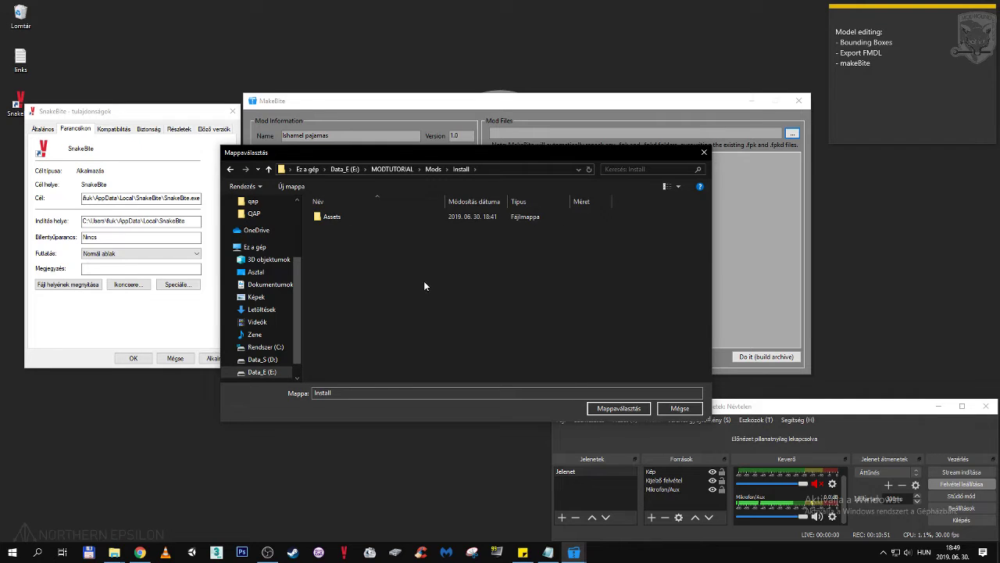
click(348, 217)
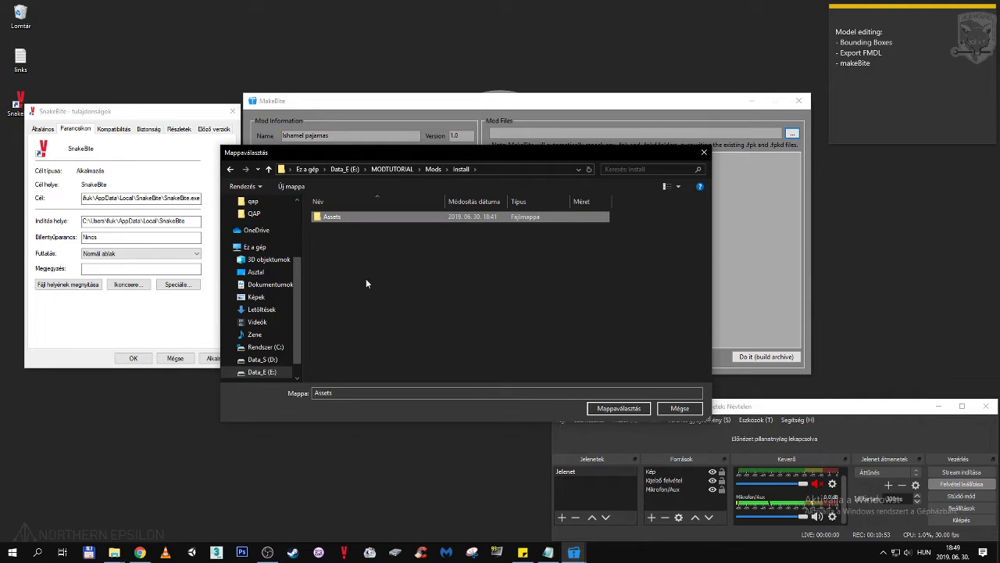
click(363, 241)
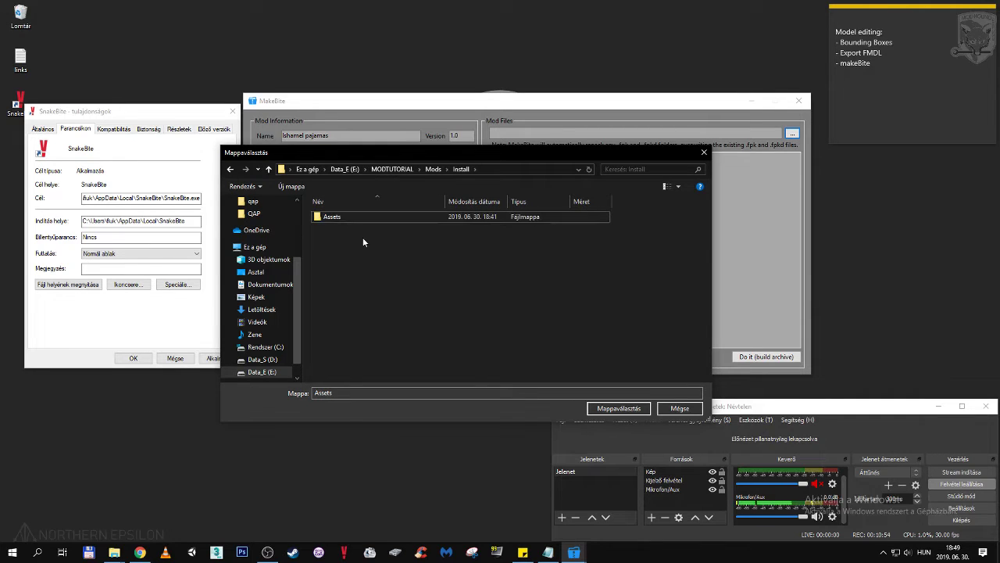
click(619, 408)
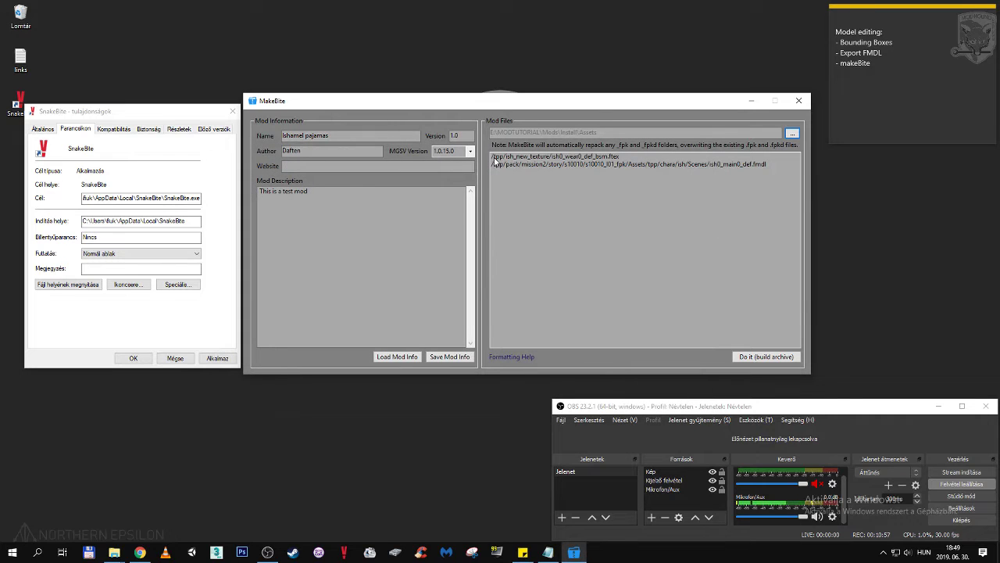
Step: Reselect the mod files source, confirming Mods\Install instead
click(792, 133)
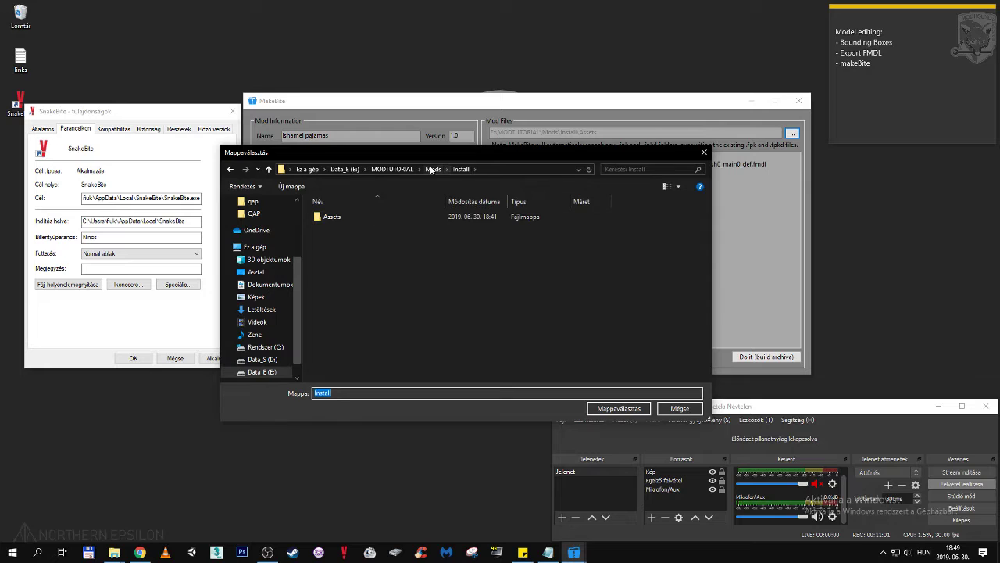
click(432, 169)
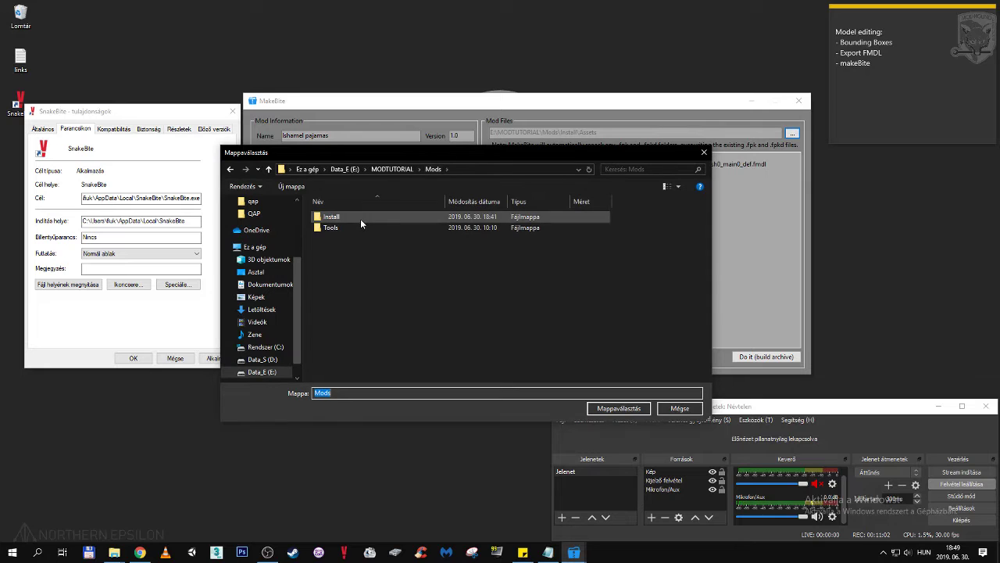
click(619, 408)
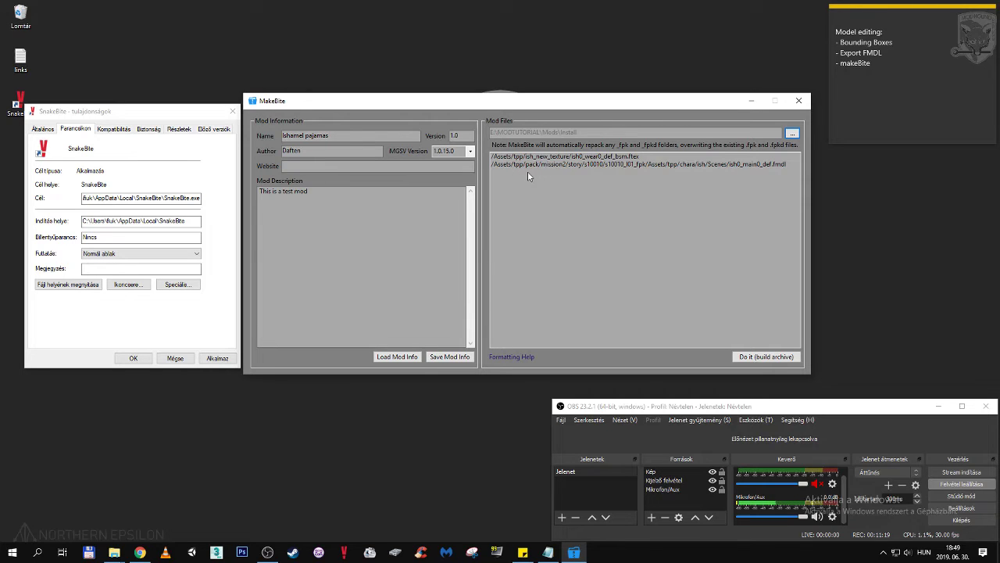
Step: Browse to MODTUTORIAL\Finished in the folder picker, then cancel it and close SnakeBite properties
click(792, 133)
click(399, 170)
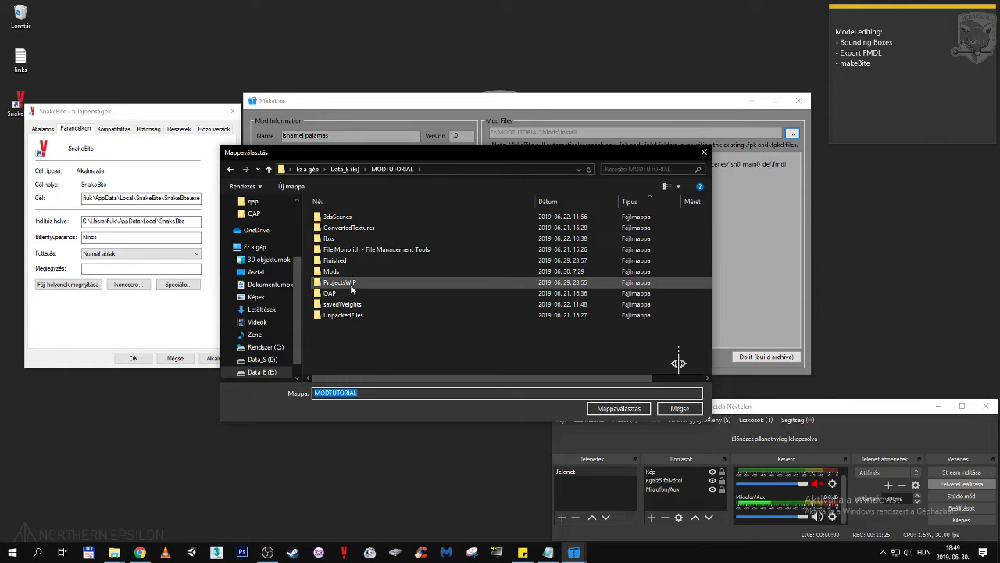
double_click(356, 260)
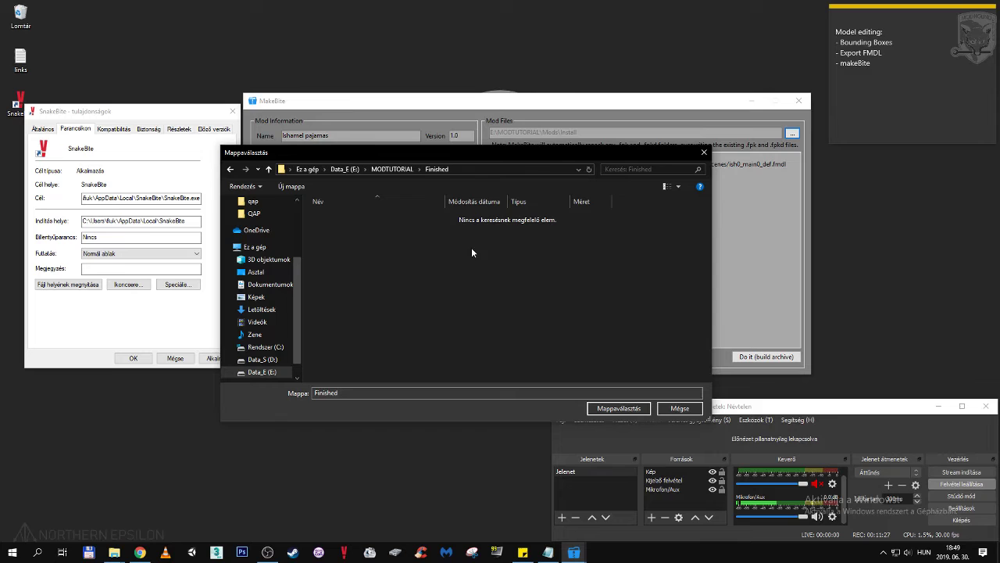
click(699, 153)
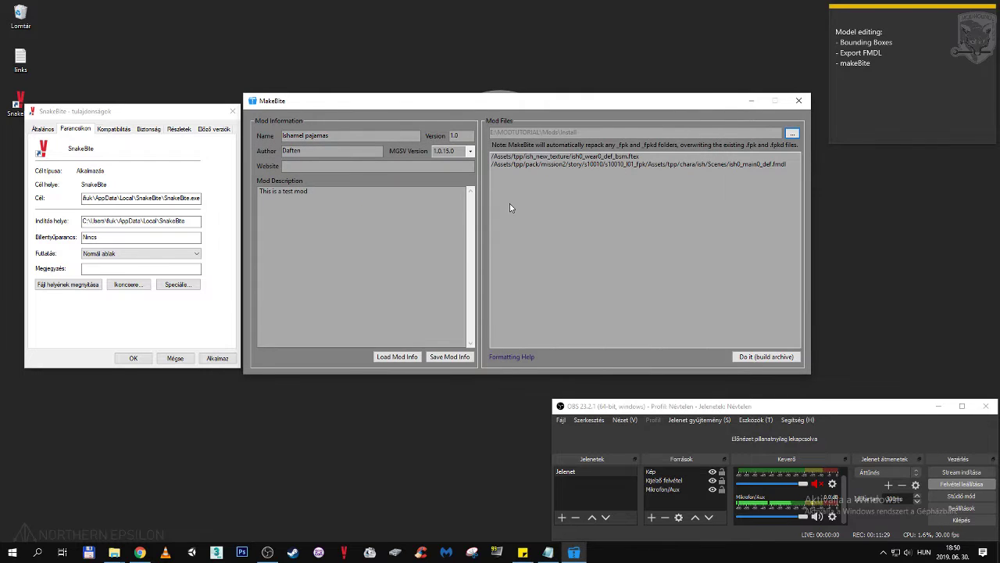
click(181, 363)
click(175, 358)
Step: Inspect Quiet_Boss_EVA.mgsv from E:\MODTUTORIAL\Finished in 7-Zip, then minimize 7-Zip and Explorer
click(114, 552)
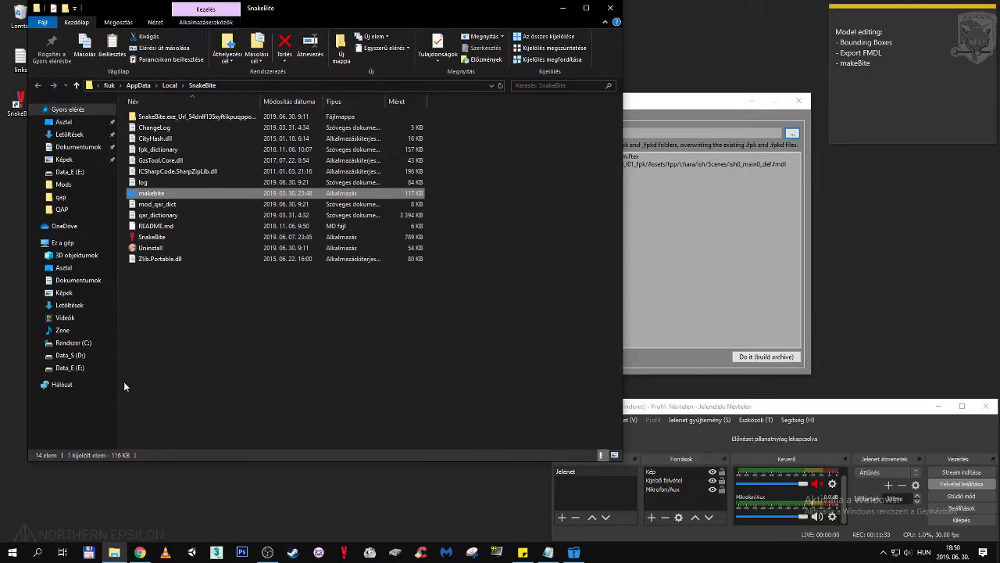
click(82, 371)
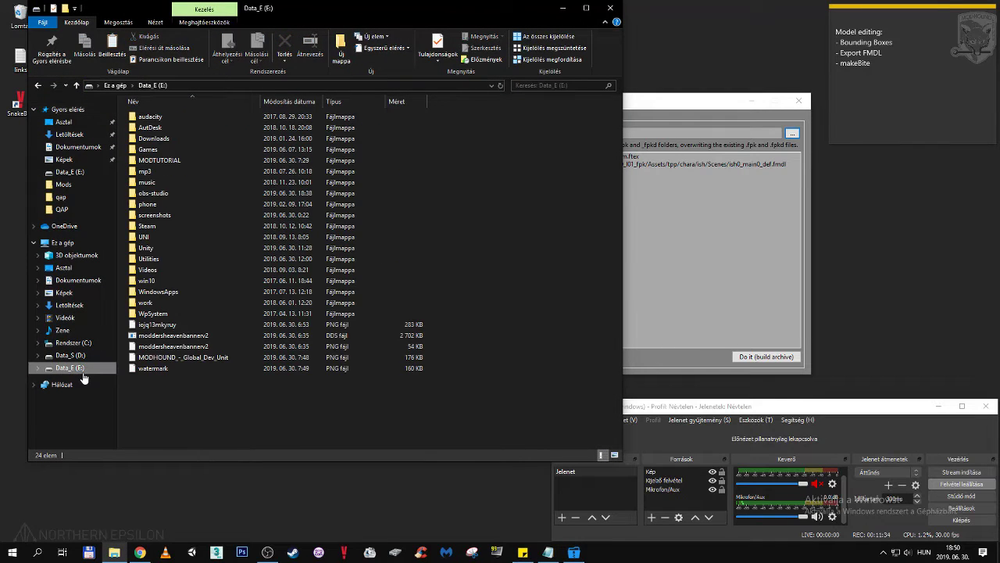
click(190, 162)
double_click(191, 165)
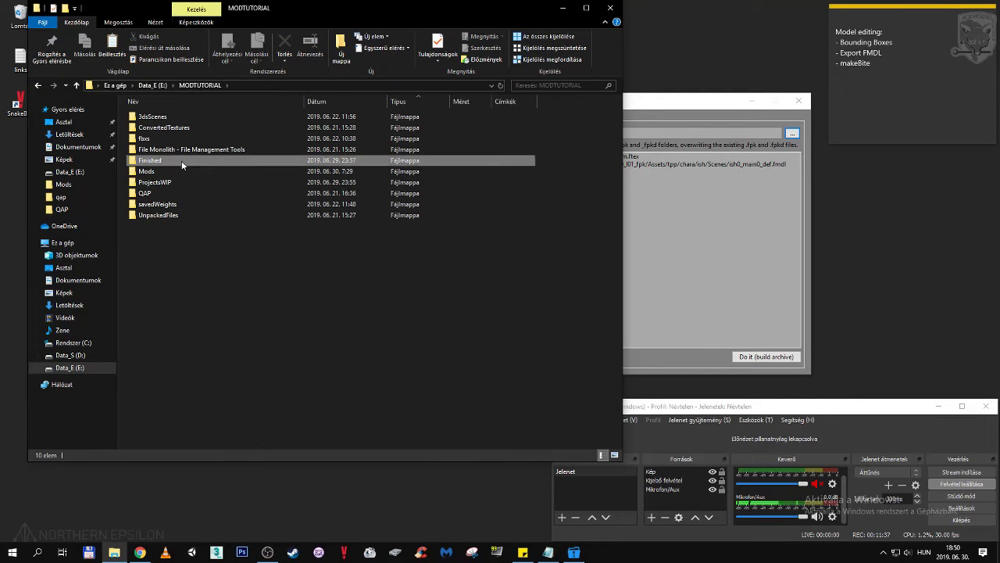
double_click(181, 162)
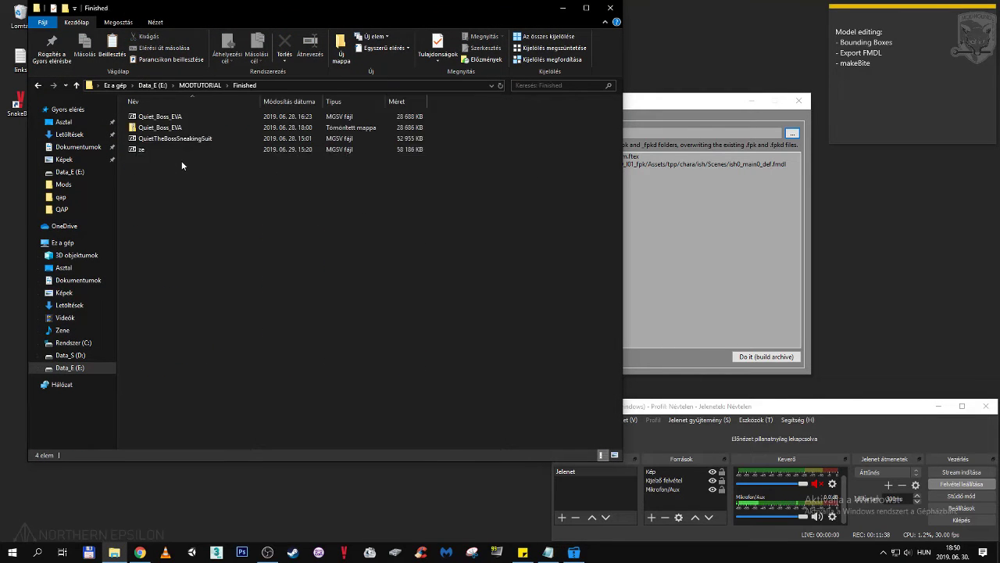
double_click(216, 117)
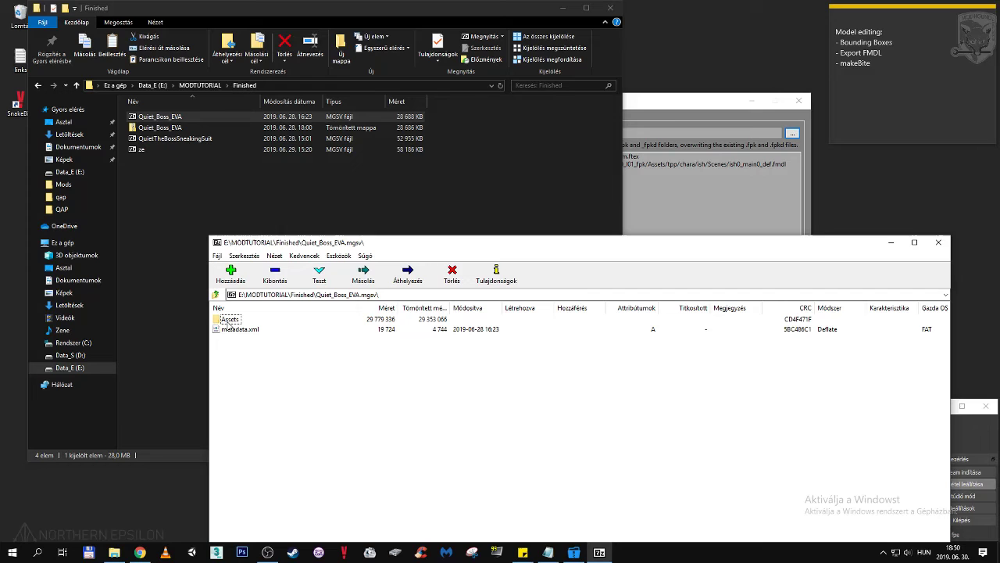
click(891, 242)
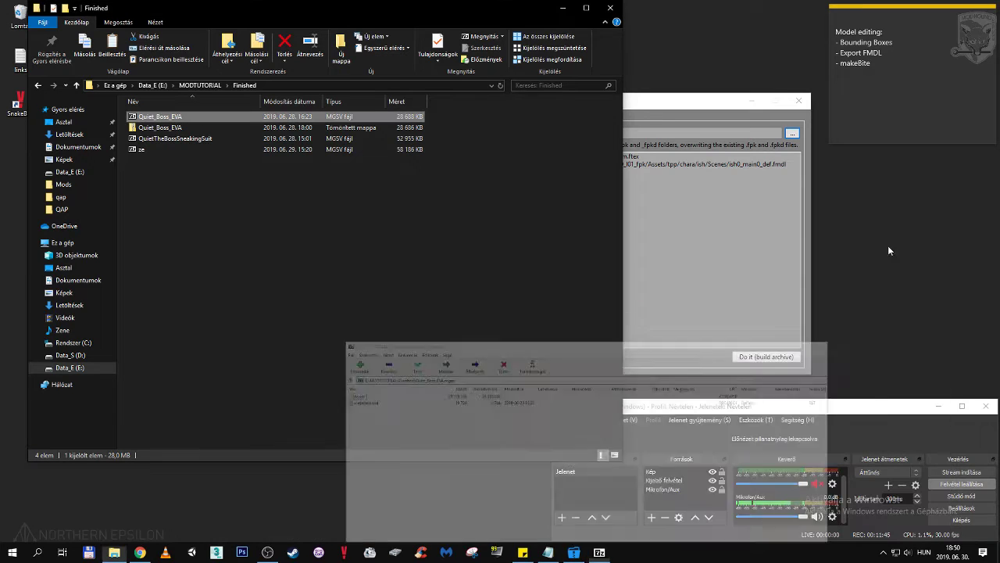
click(561, 8)
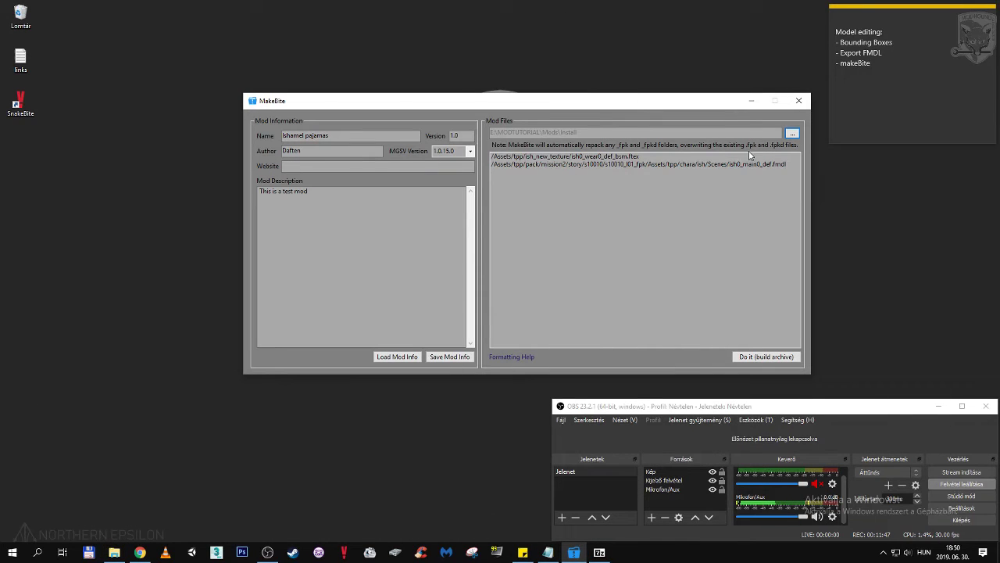
Step: Build the mod archive as ish_pajam on the desktop (Asztal) and acknowledge Build completed
click(765, 358)
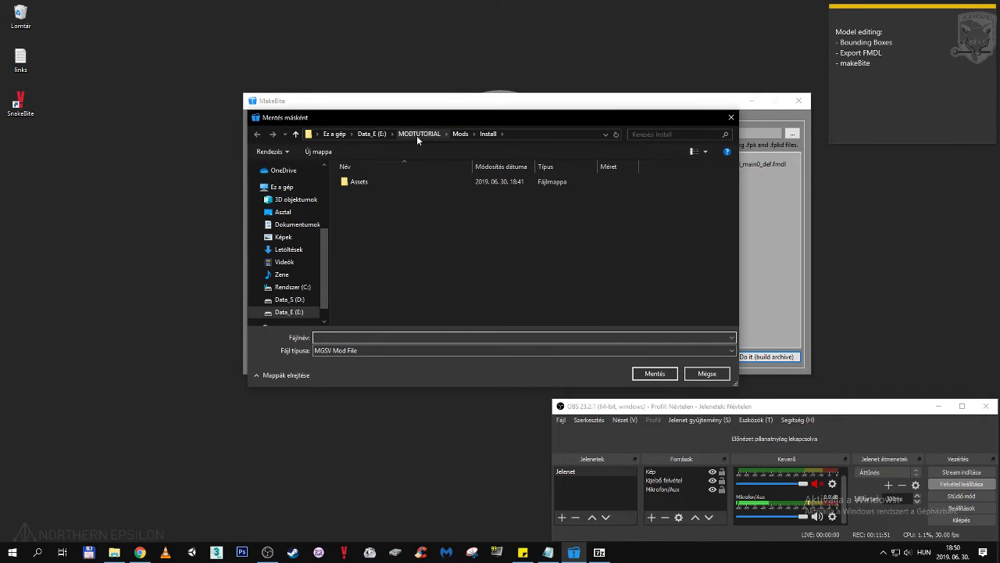
click(289, 213)
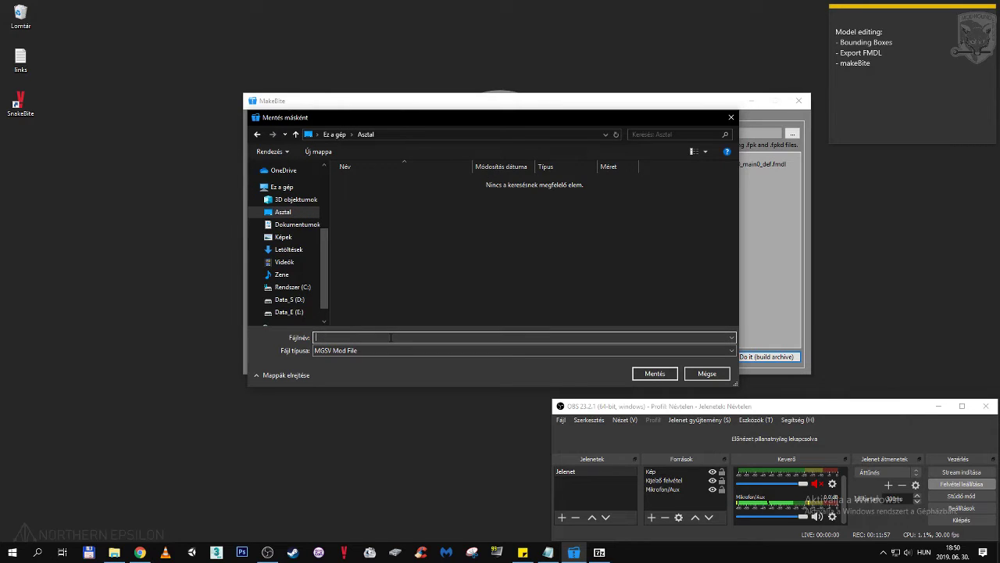
text(ish_pajam)
key(Return)
click(523, 312)
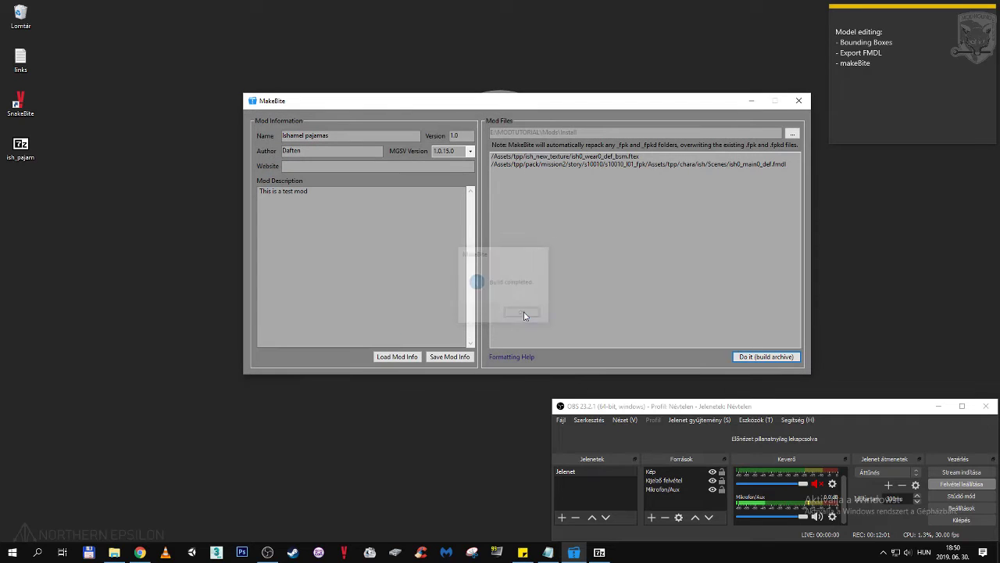
Step: Open ish_pajam.mgsv in 7-Zip, compare it with the Quiet_Boss_EVA window, then close it
right_click(24, 150)
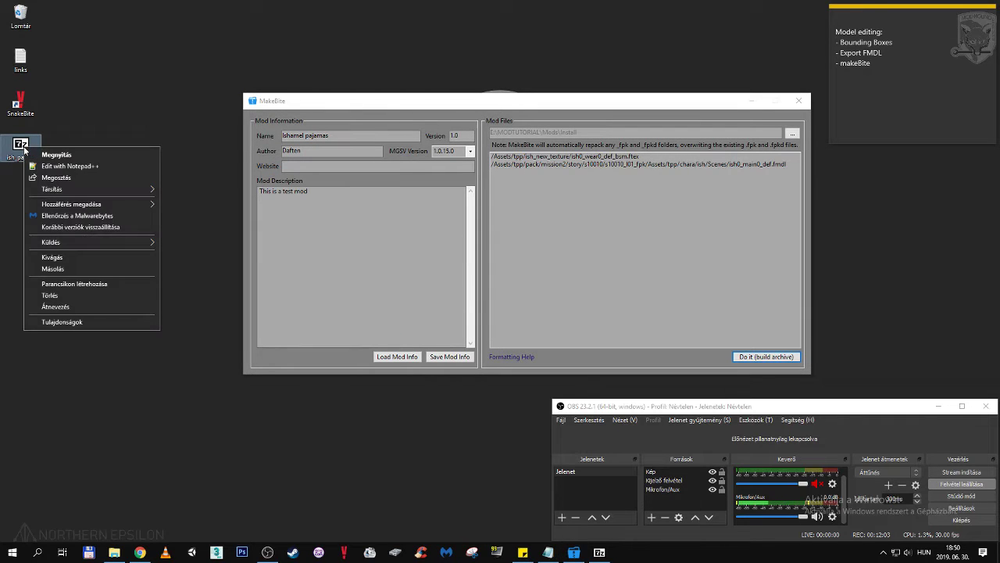
click(31, 155)
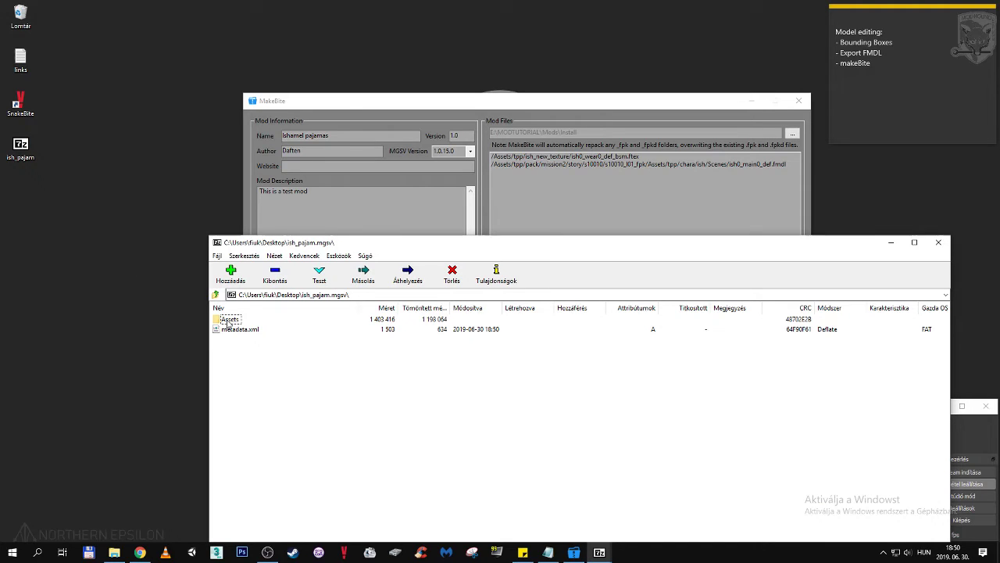
click(600, 551)
click(629, 524)
click(562, 518)
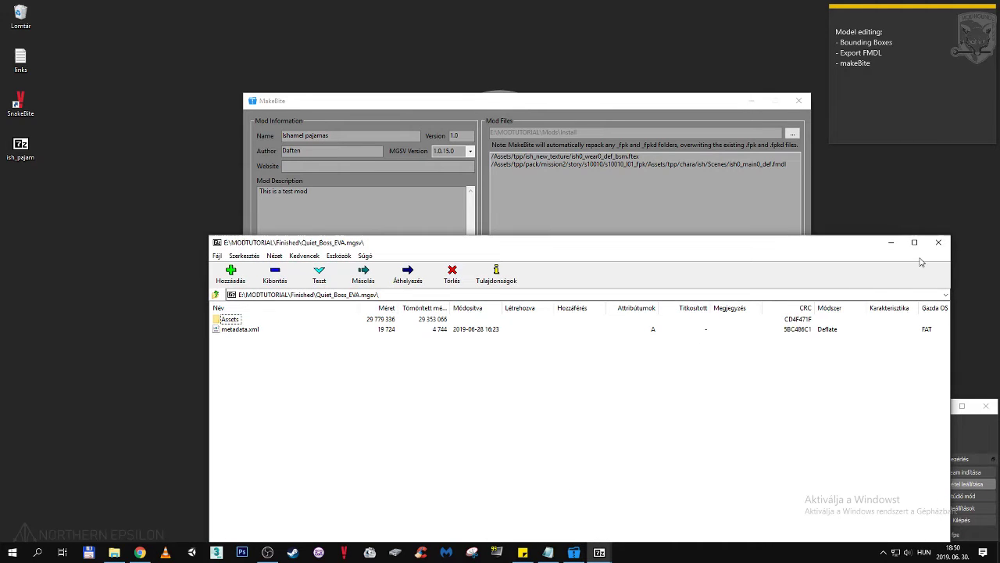
click(569, 235)
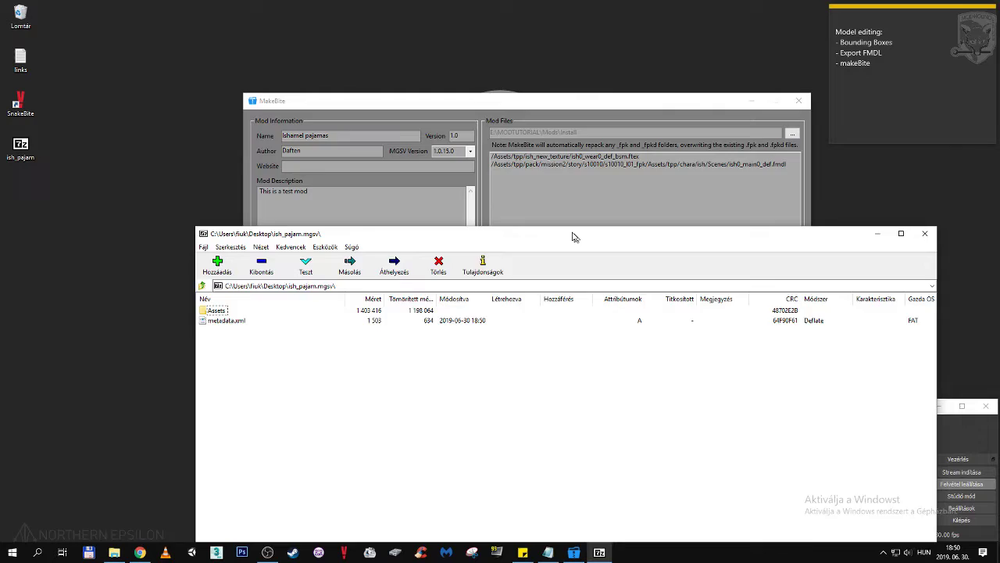
drag(574, 237, 407, 80)
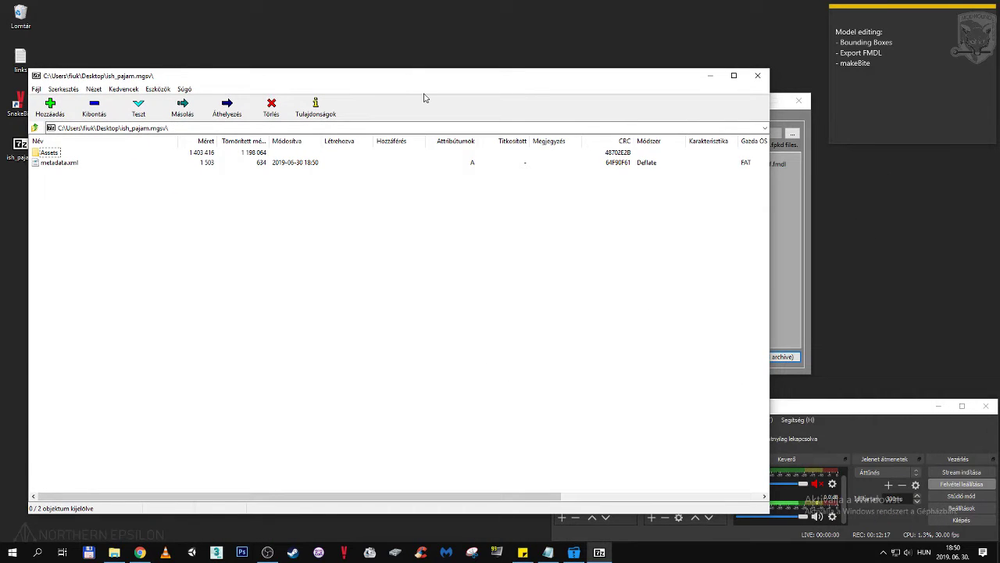
click(759, 76)
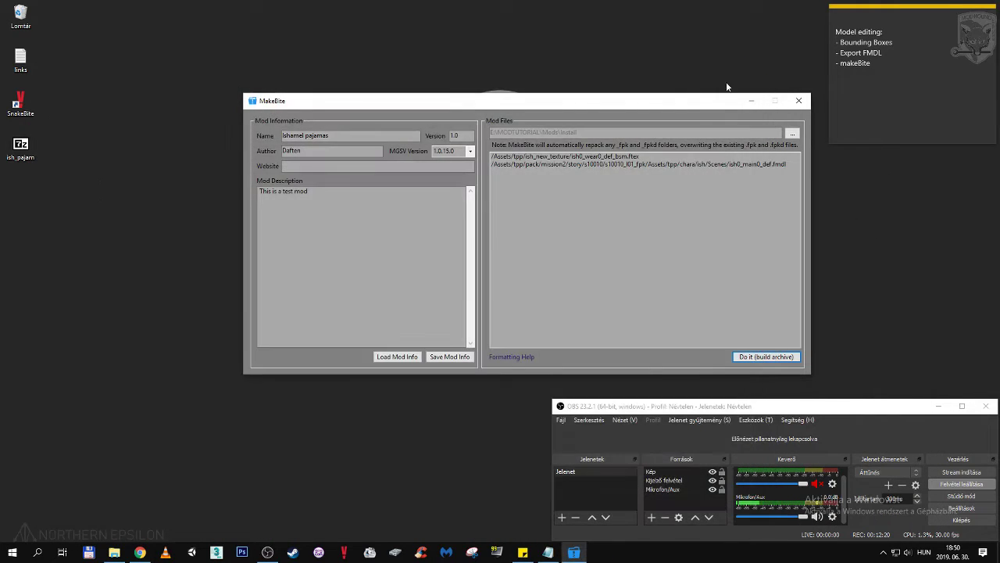
Step: Close the MakeBite window, leaving the ish_pajam archive on the desktop
click(22, 153)
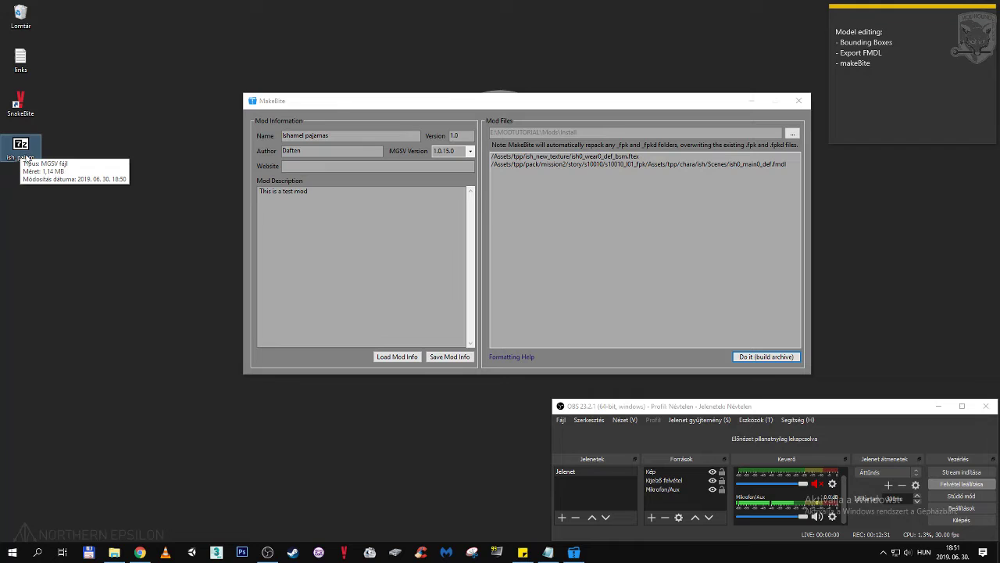
click(386, 219)
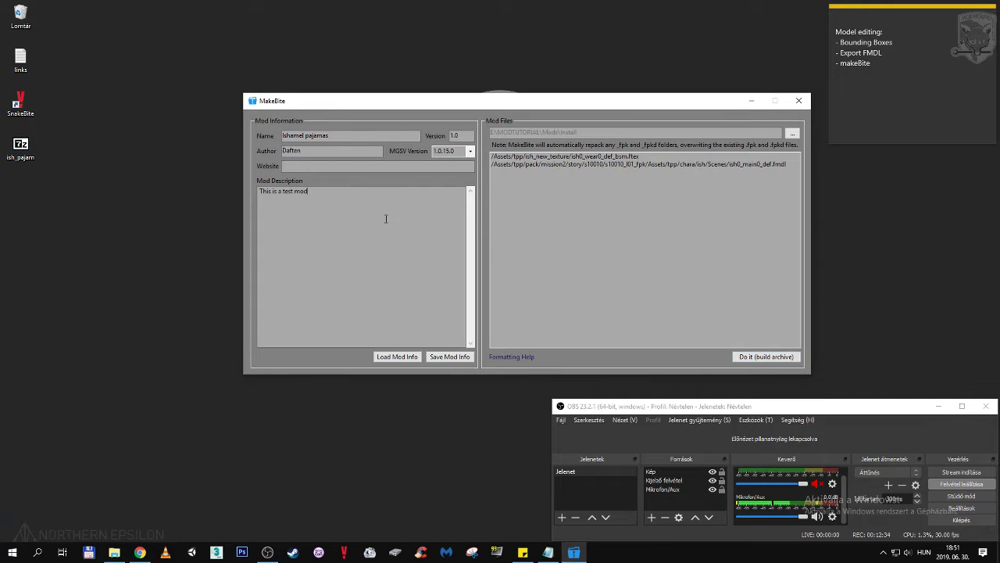
click(799, 100)
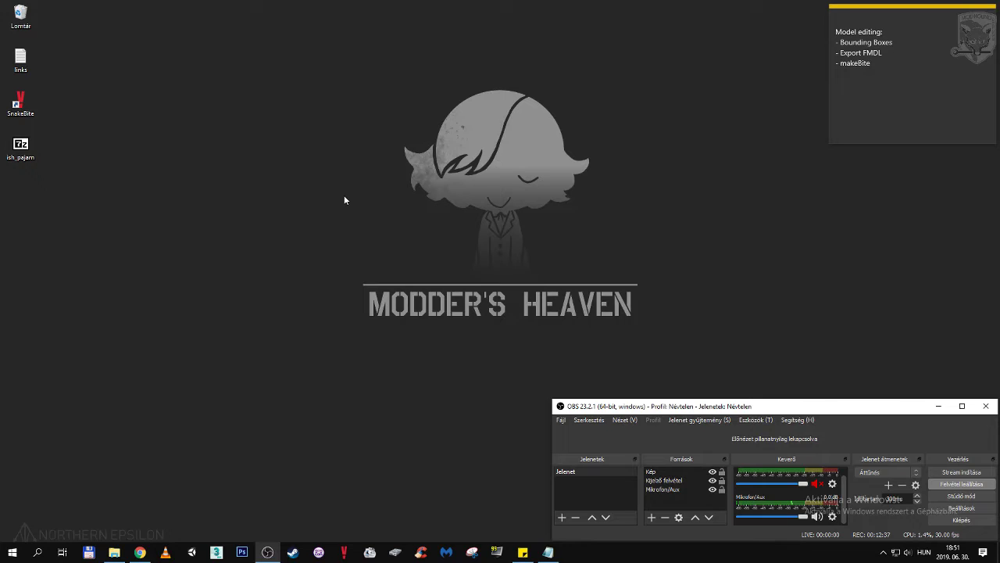
Step: Launch SnakeBite from its desktop shortcut and open Mods from the launcher
right_click(25, 115)
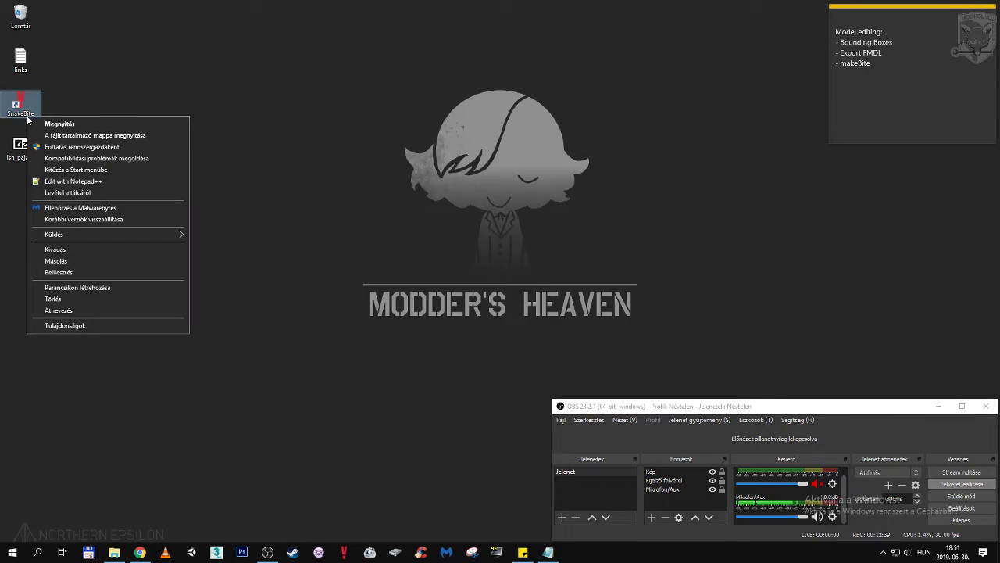
click(47, 124)
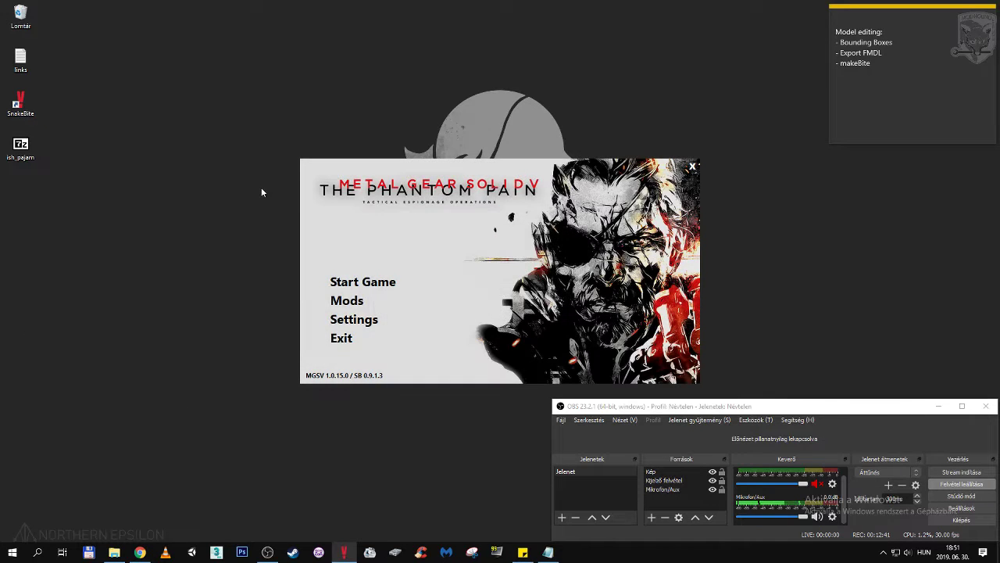
click(346, 301)
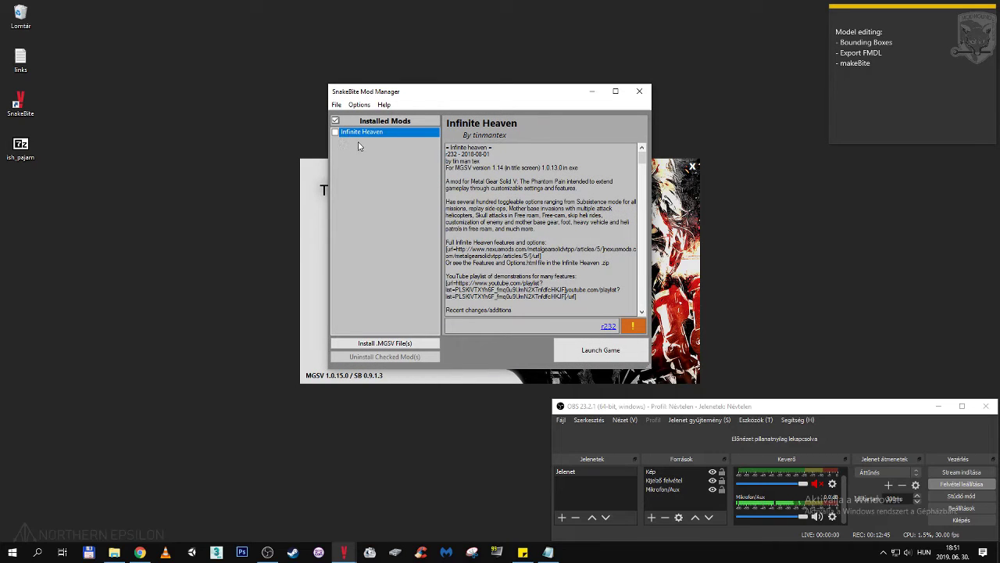
Step: Queue ish_pajam.mgsv from the desktop (Asztal) through Install .MGSV File(s)
click(385, 345)
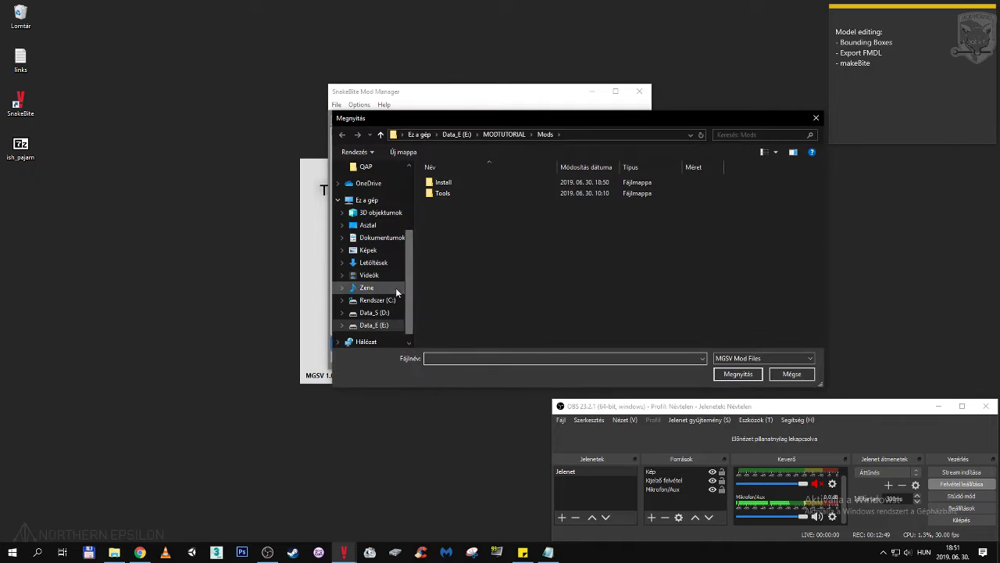
click(380, 224)
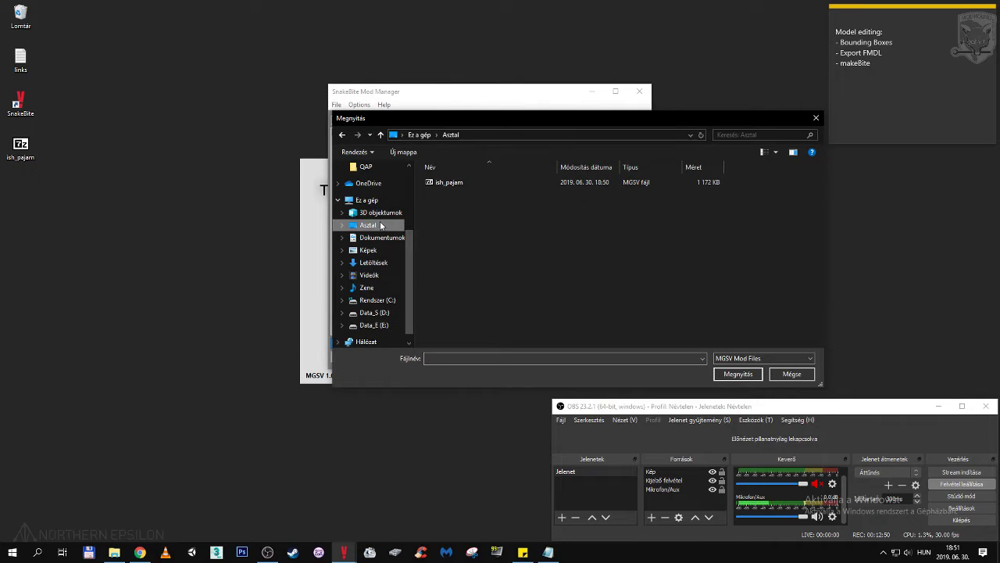
click(447, 185)
click(737, 374)
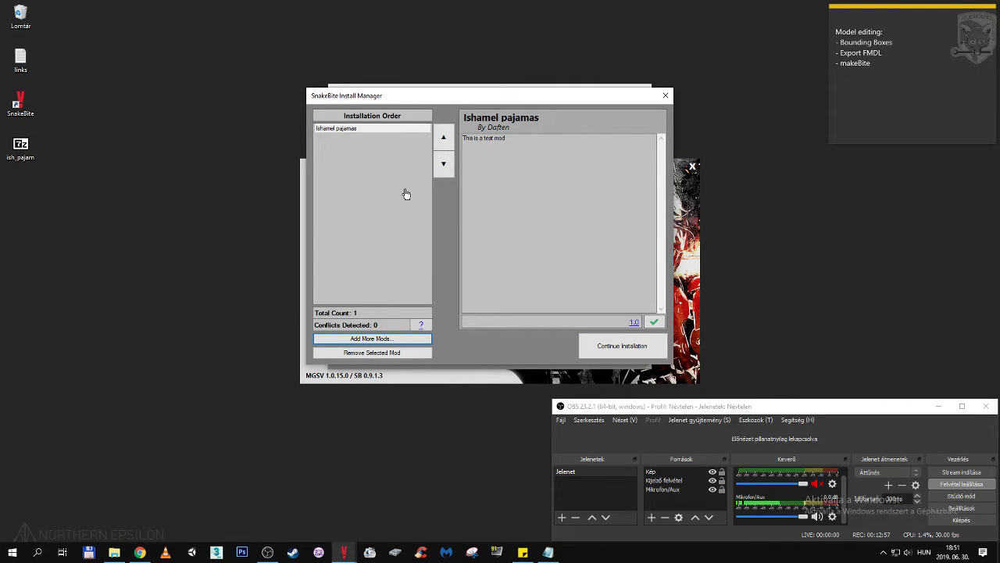
Step: Continue the installation and confirm installing Ishamel pajamas
click(613, 349)
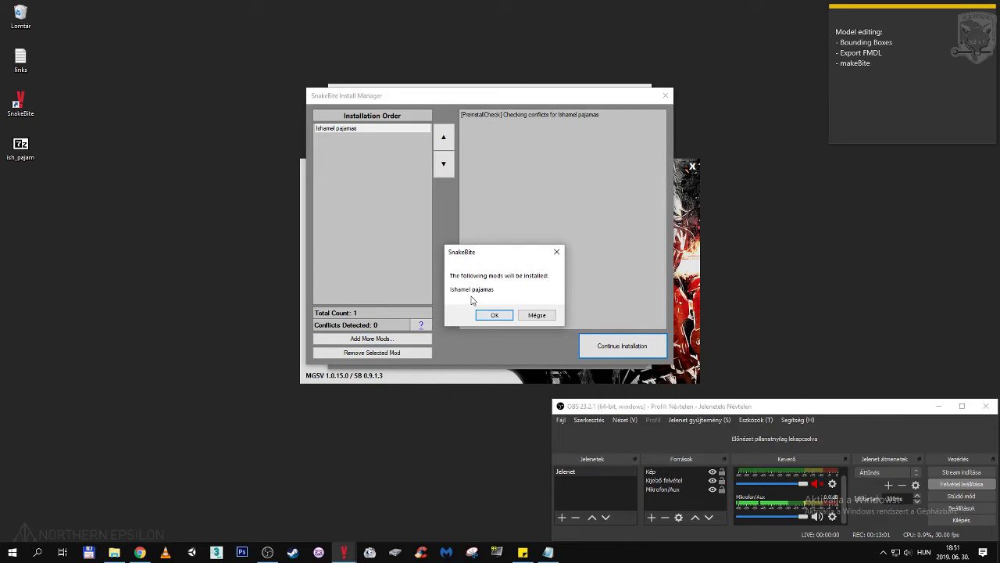
click(492, 315)
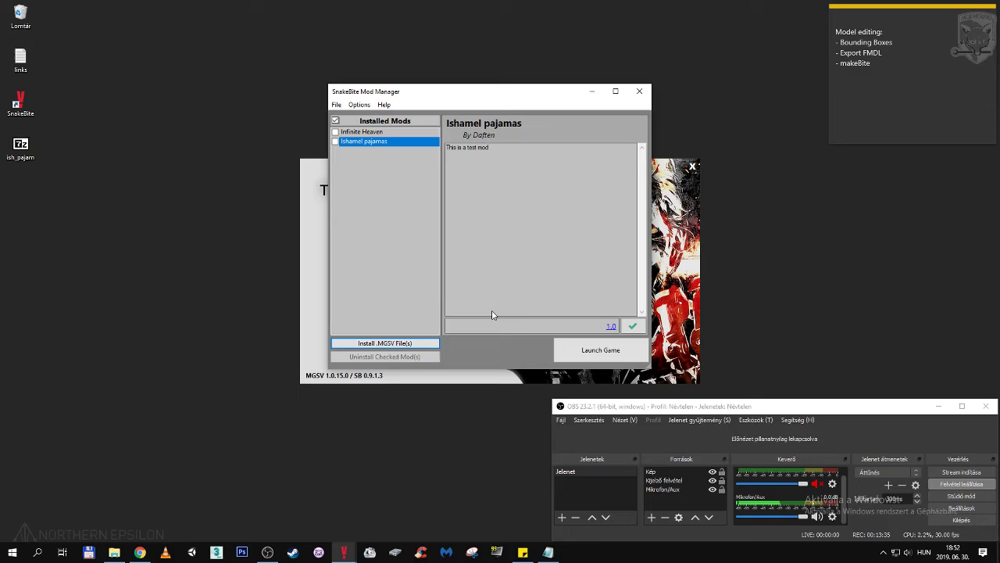
Step: Launch Metal Gear Solid V from the SnakeBite Mod Manager
click(602, 351)
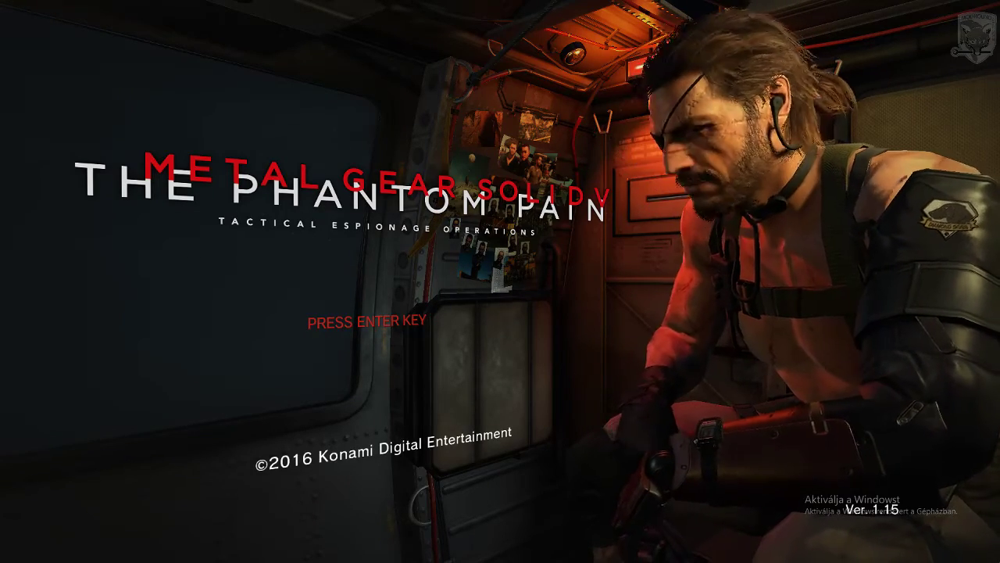
Step: Continue the saved game, dismiss the Daily Bonus, FOB event and MB Coins notices, and start a mission
key(Return)
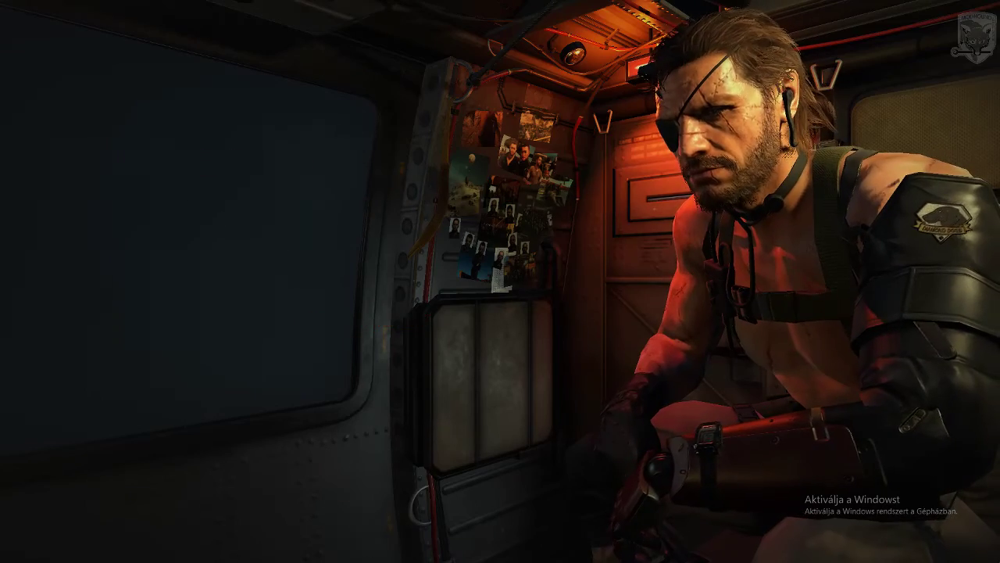
key(Return)
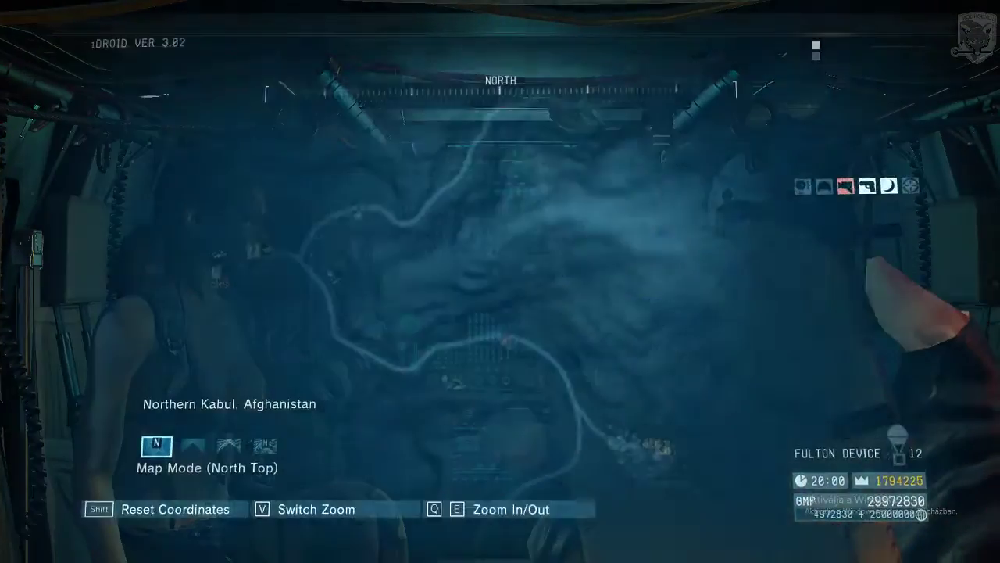
key(Return)
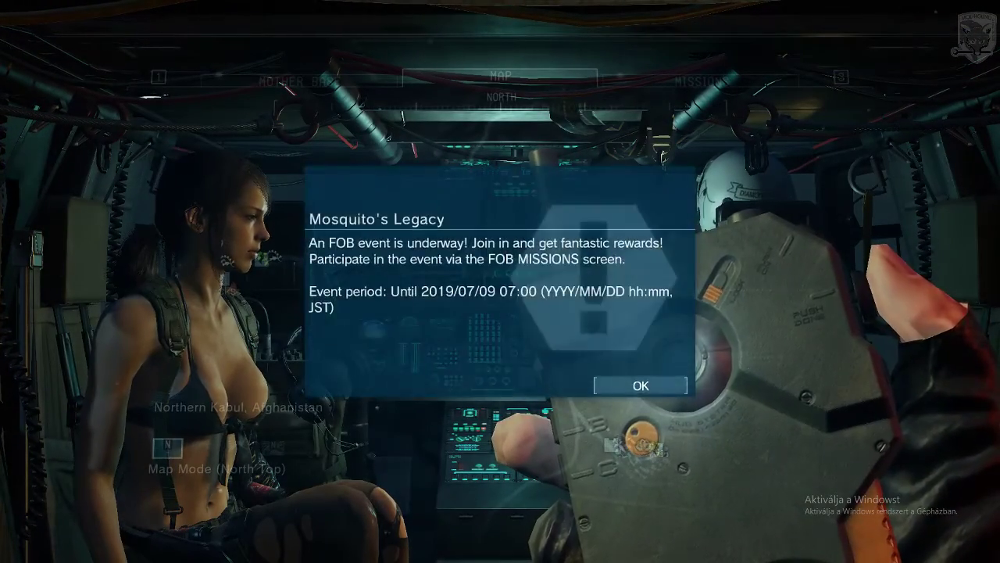
key(Return)
key(Return)
key(3)
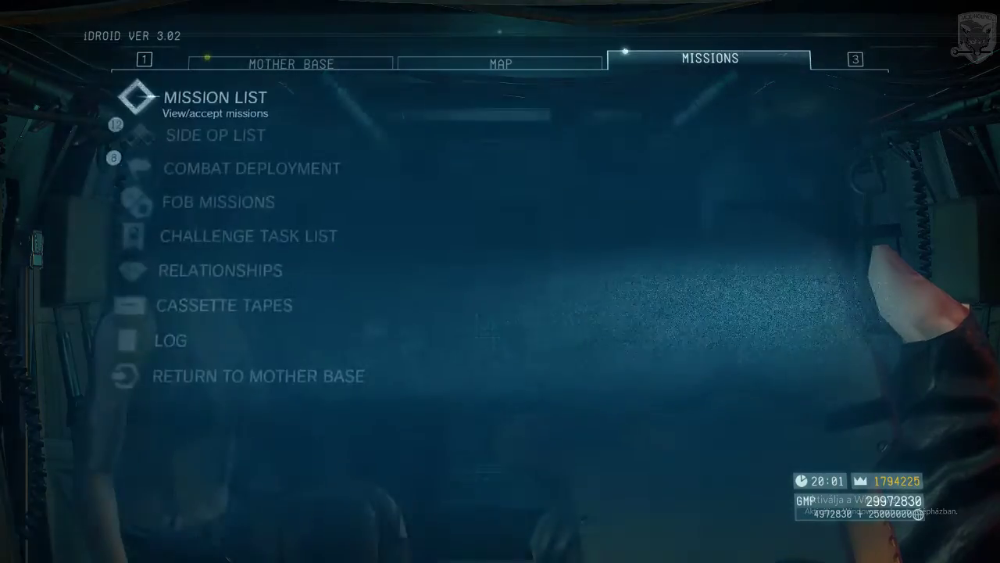
key(Return)
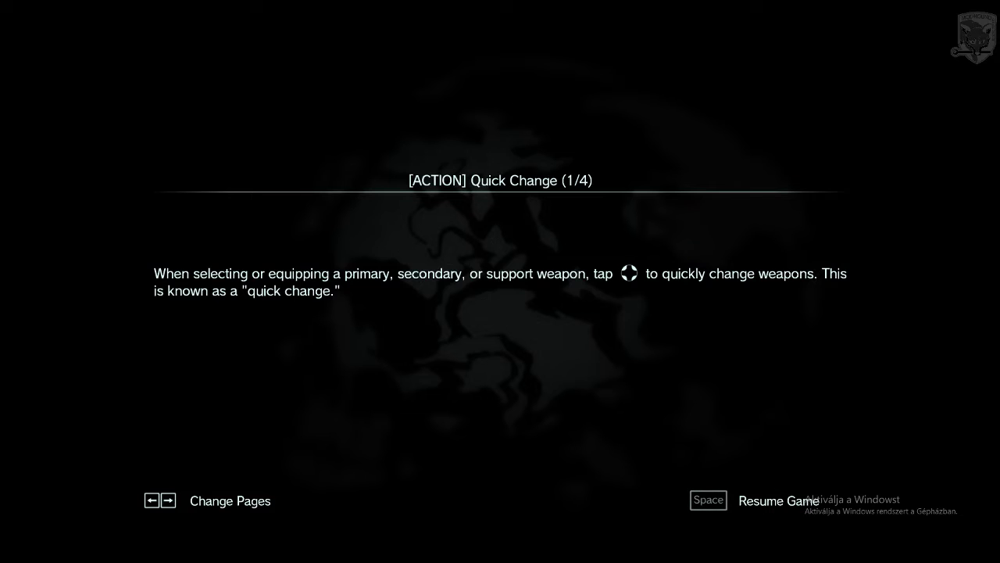
Step: Resume from the loading tip screen so the hospital prologue cutscene plays
key(space)
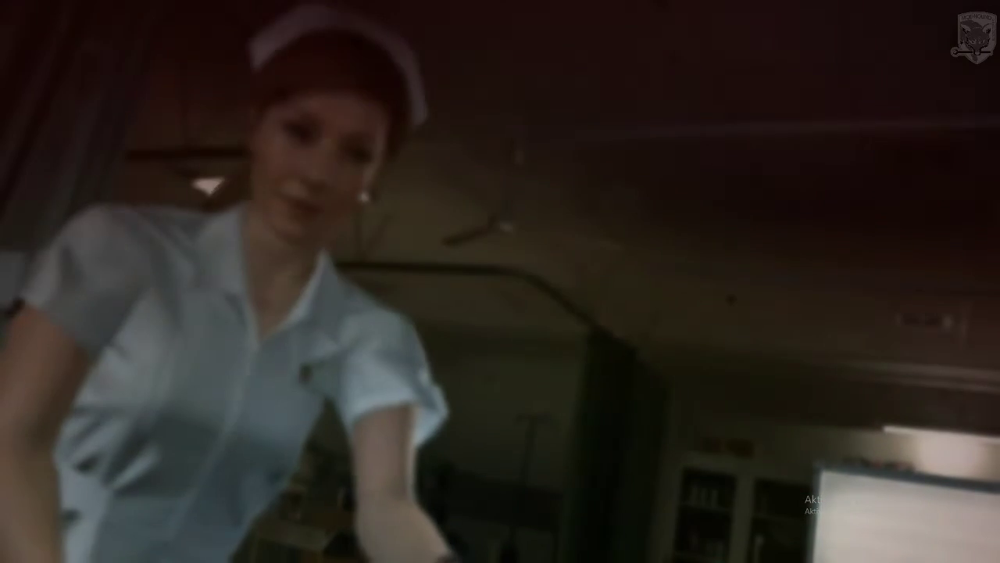
Step: Skip the opening cutscene to reach the hospital ward and the assassin attack scene
key(Escape)
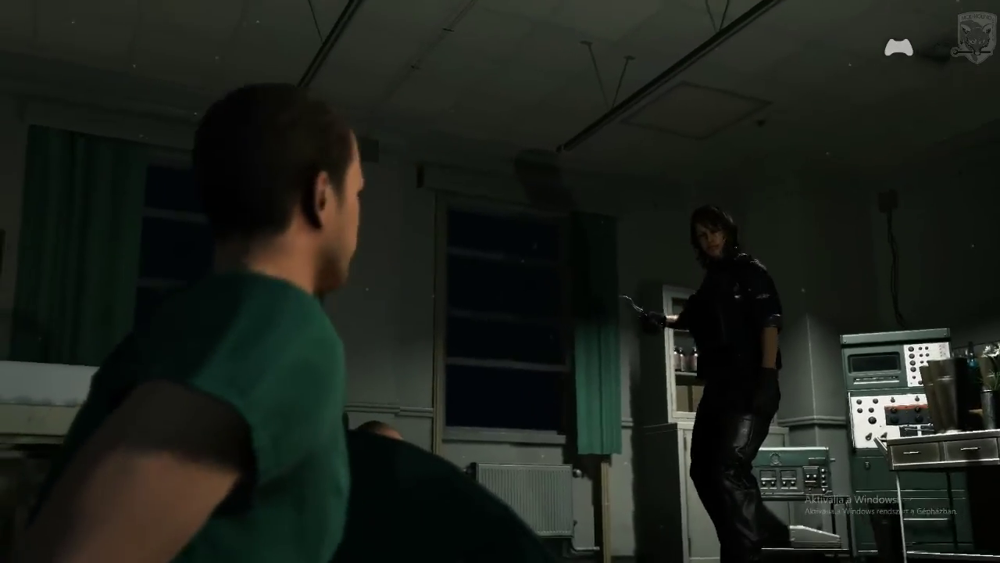
Step: Skip the remainder of the assassin confrontation cutscene
key(Escape)
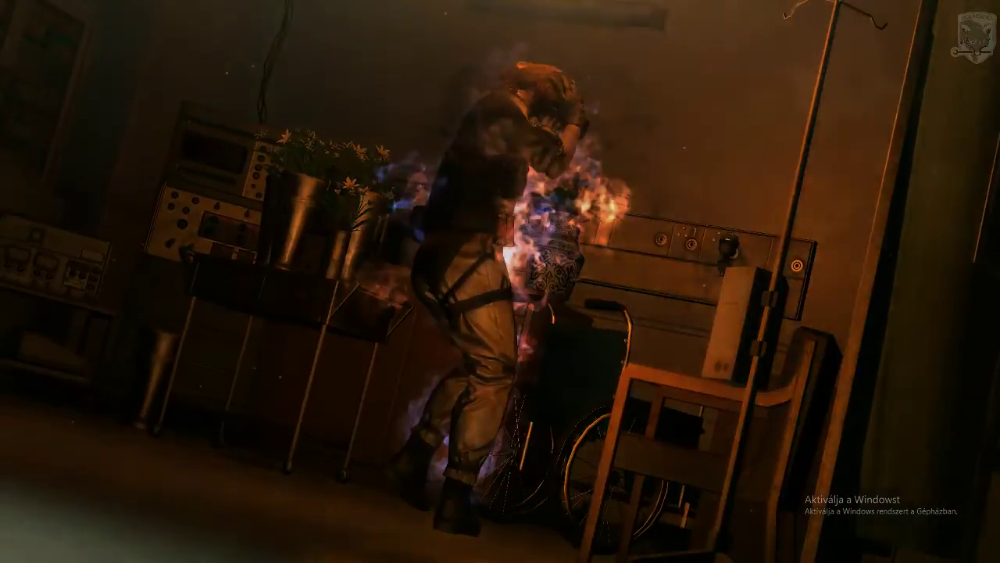
key(Escape)
key(Return)
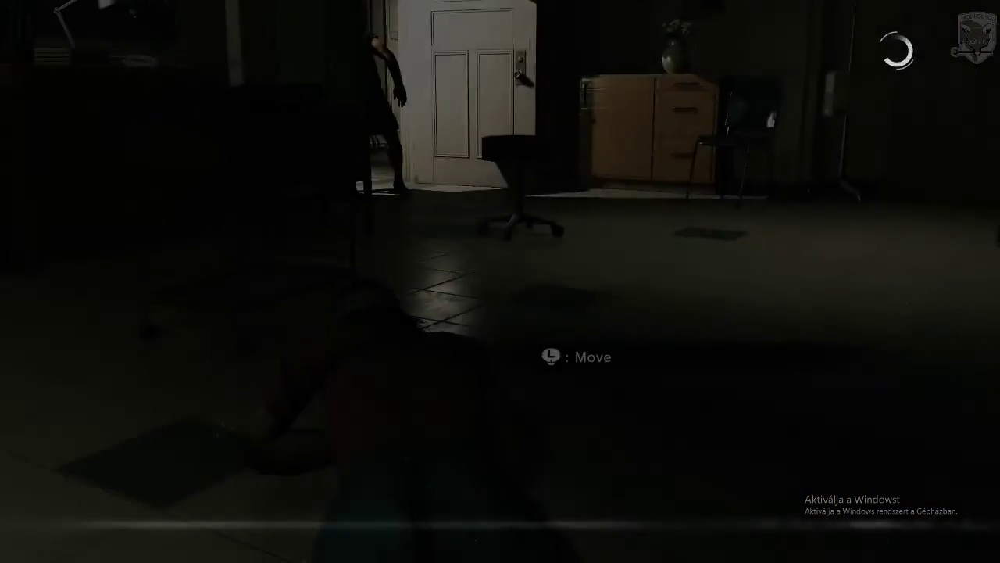
Step: Crawl the bandaged patient across the ward, past the desk and stool, toward the door
key(w)
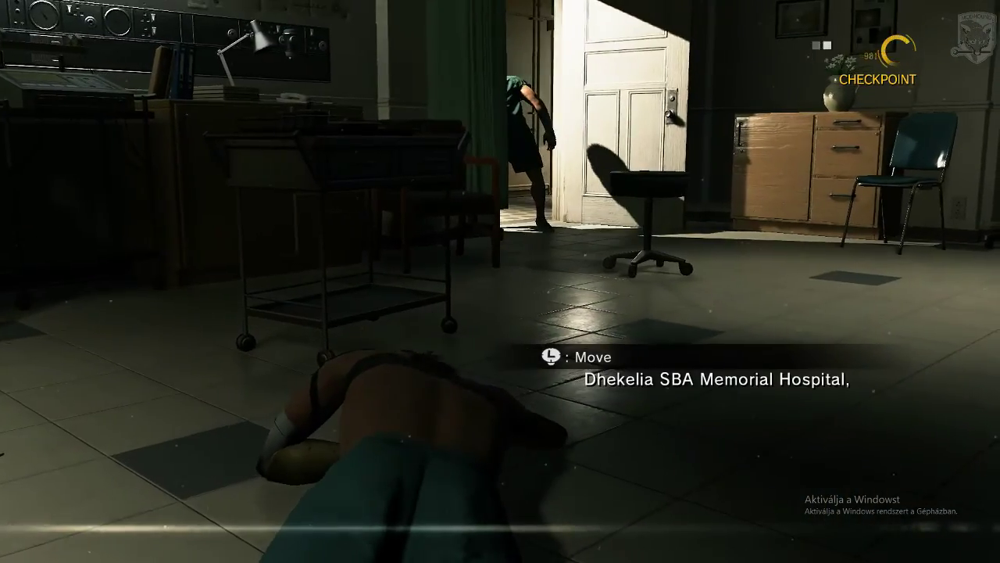
key(w)
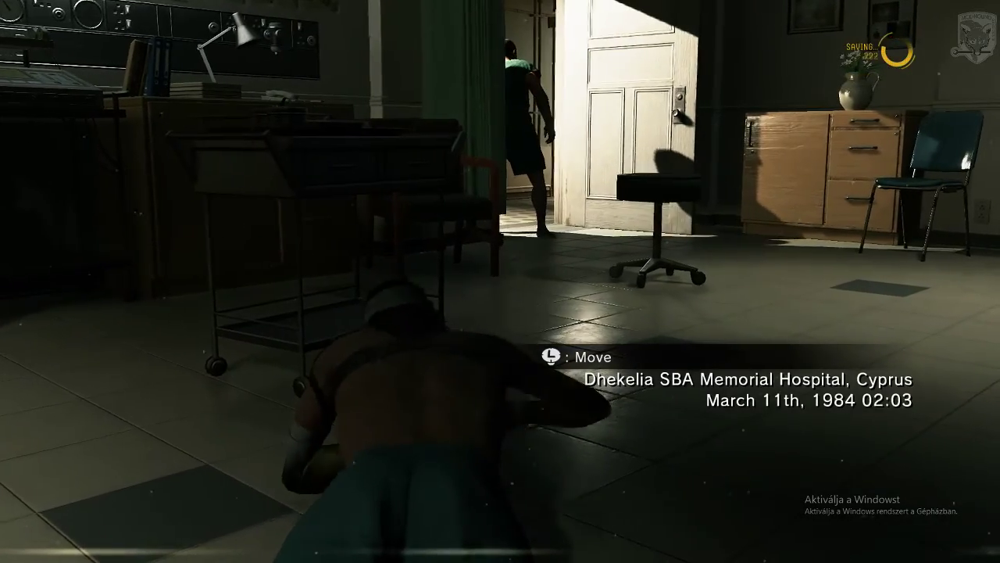
key(w)
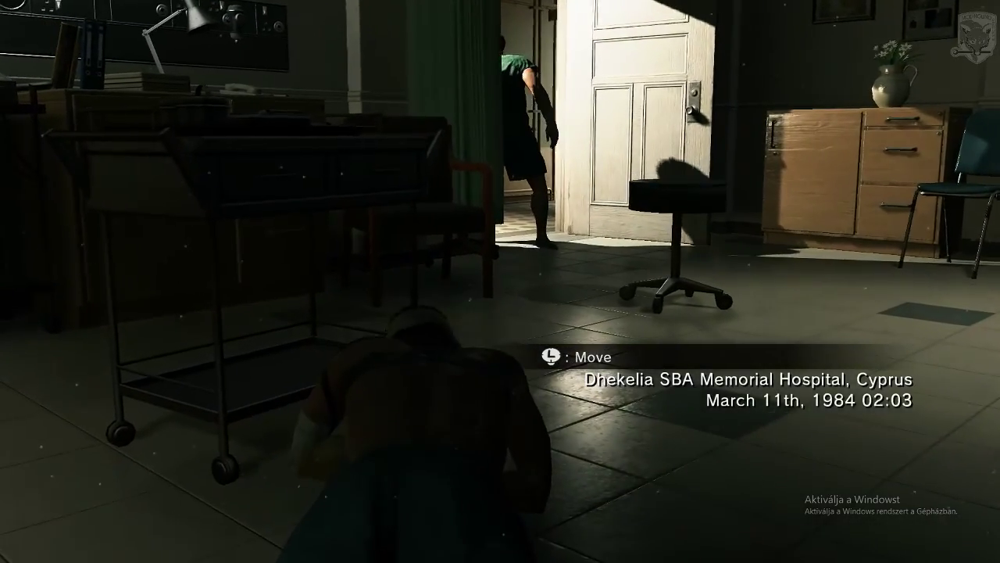
key(w)
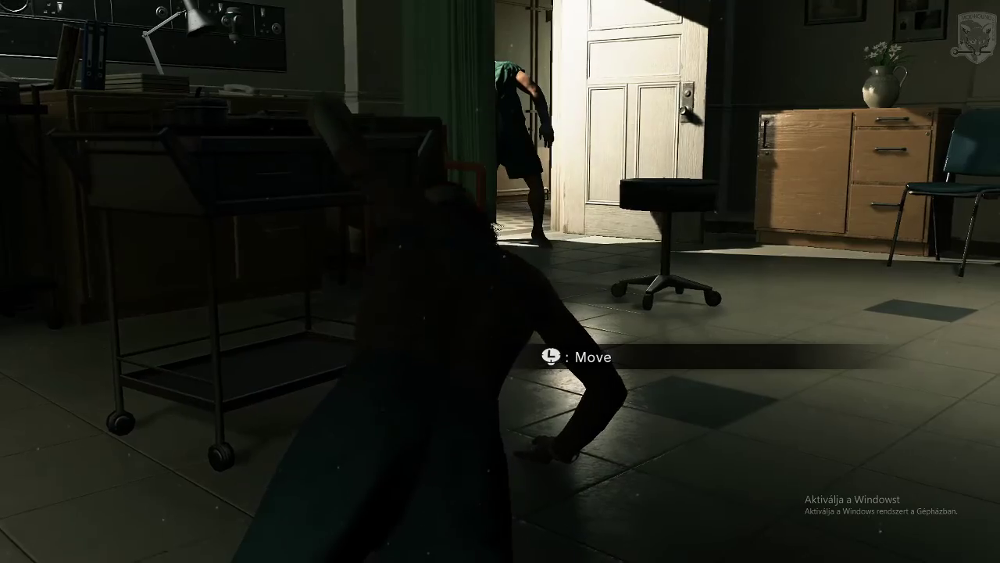
key(w)
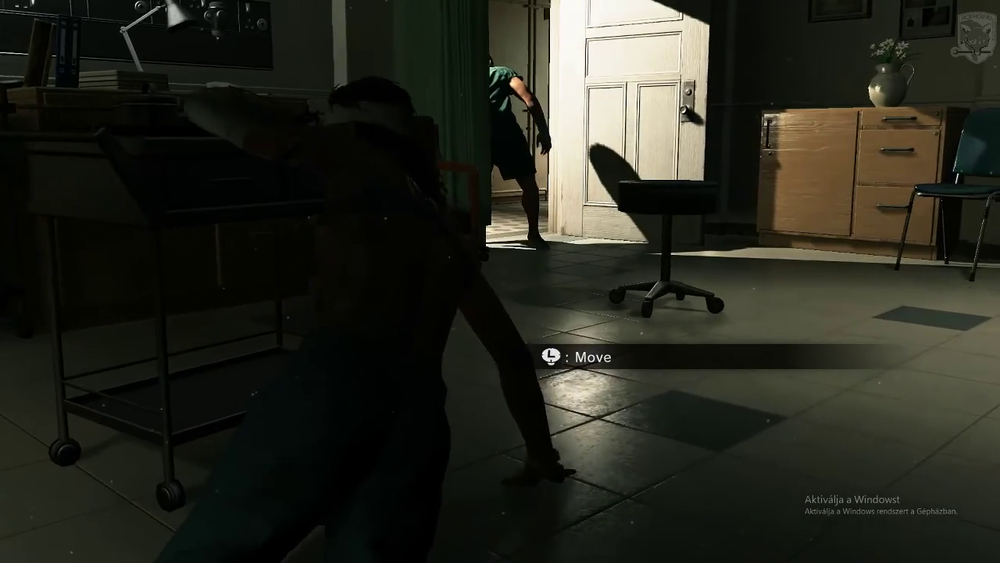
key(w)
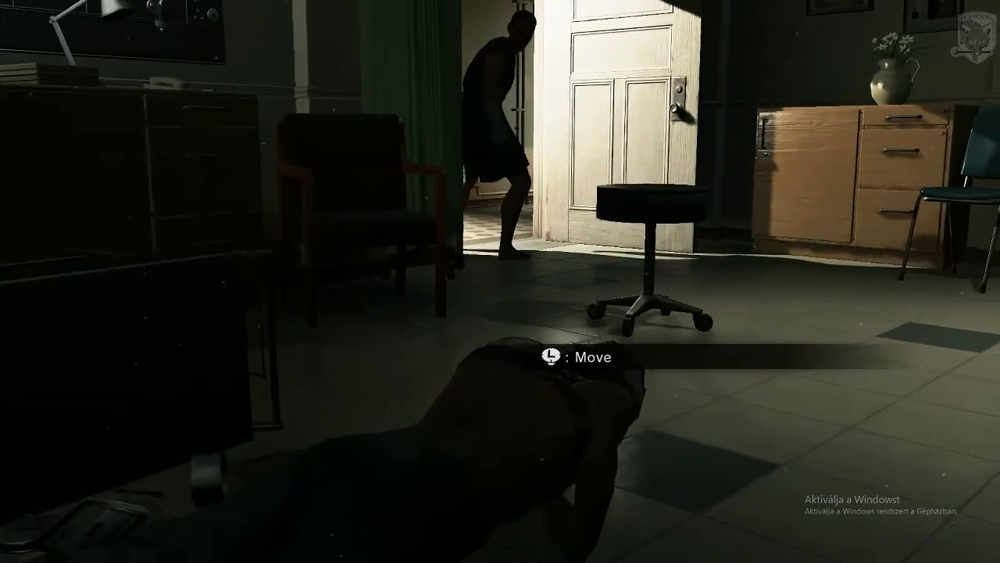
key(w)
key(w)
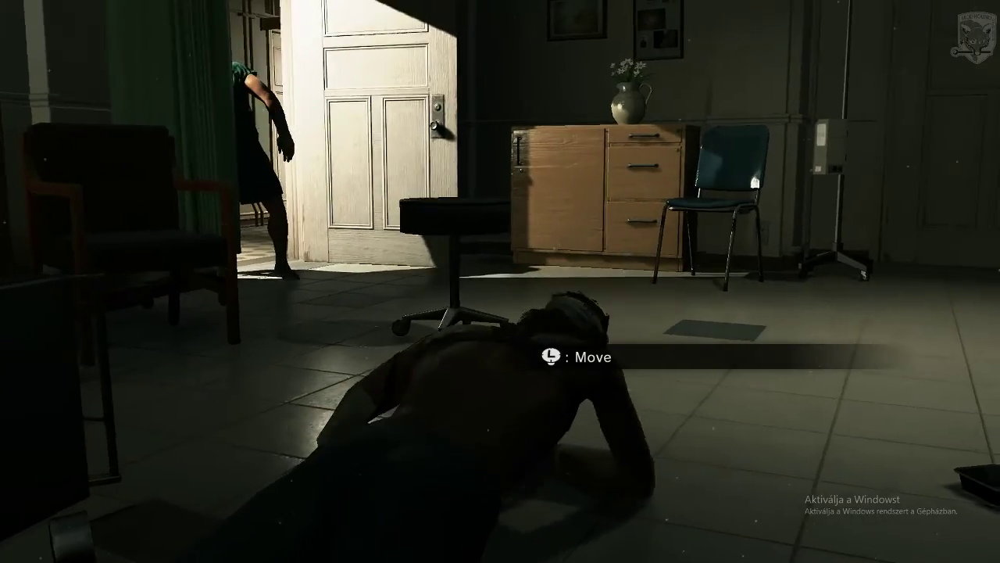
key(w)
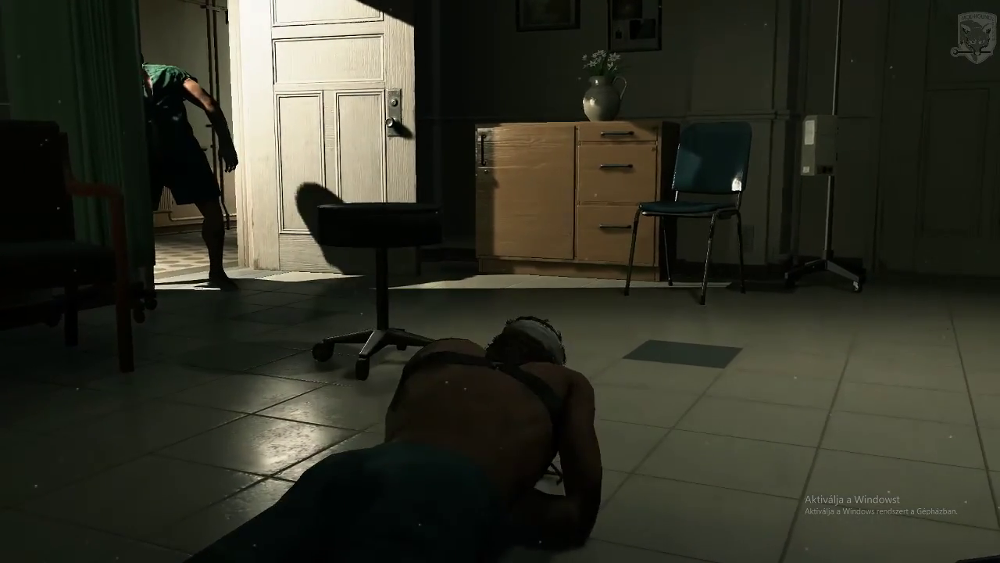
key(w)
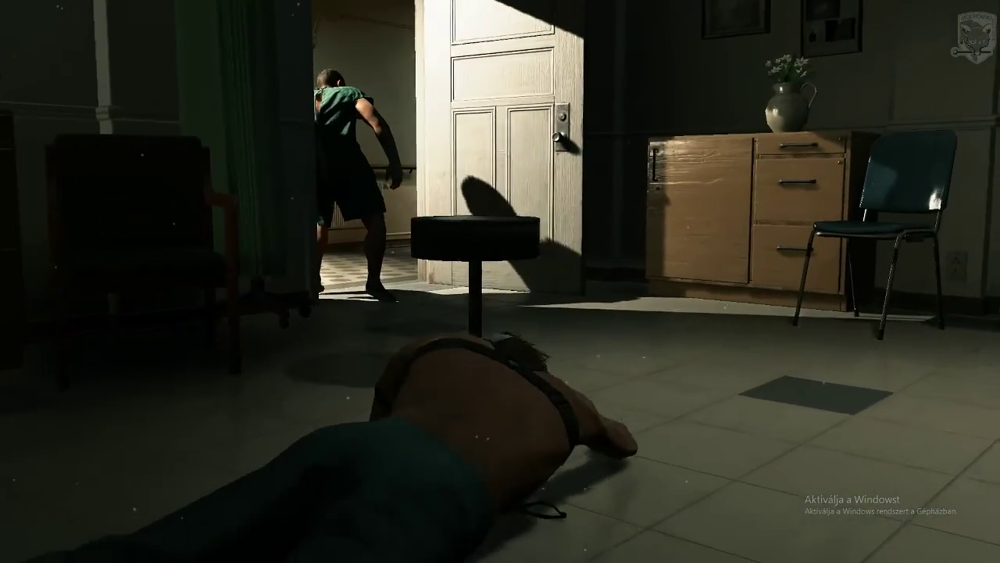
key(w)
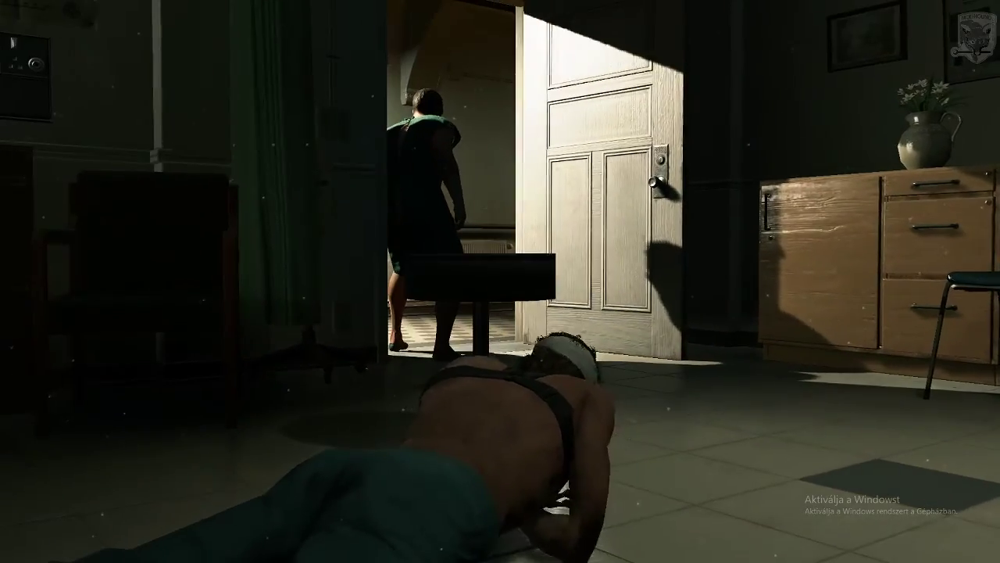
key(w)
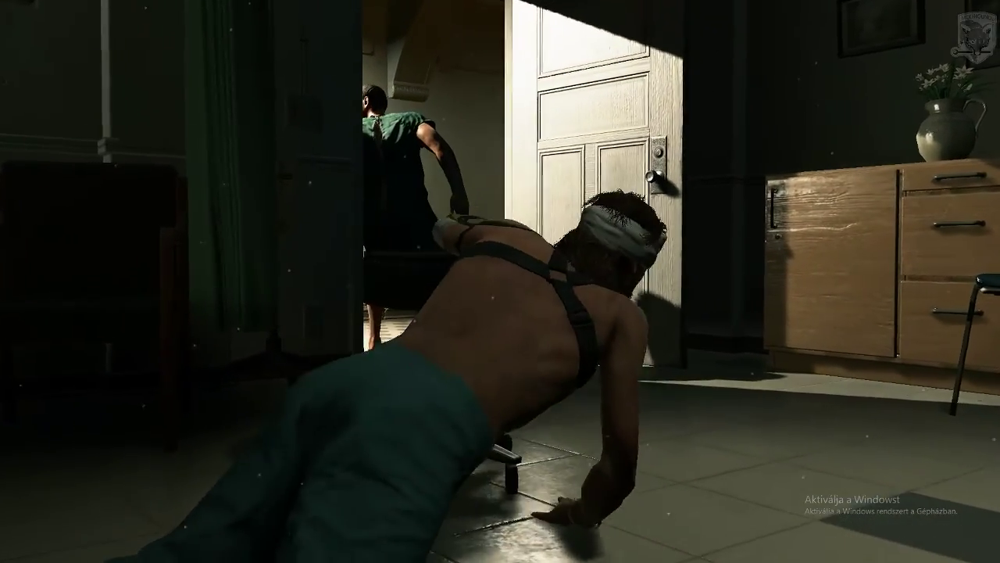
key(w)
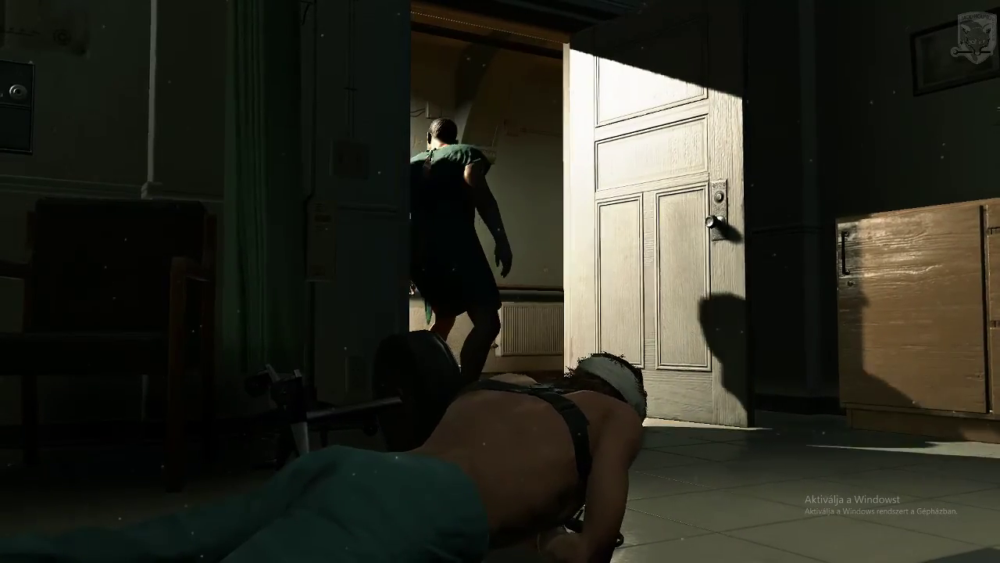
Step: Follow the man in green through the doorway and crawl out into the corridor
key(w)
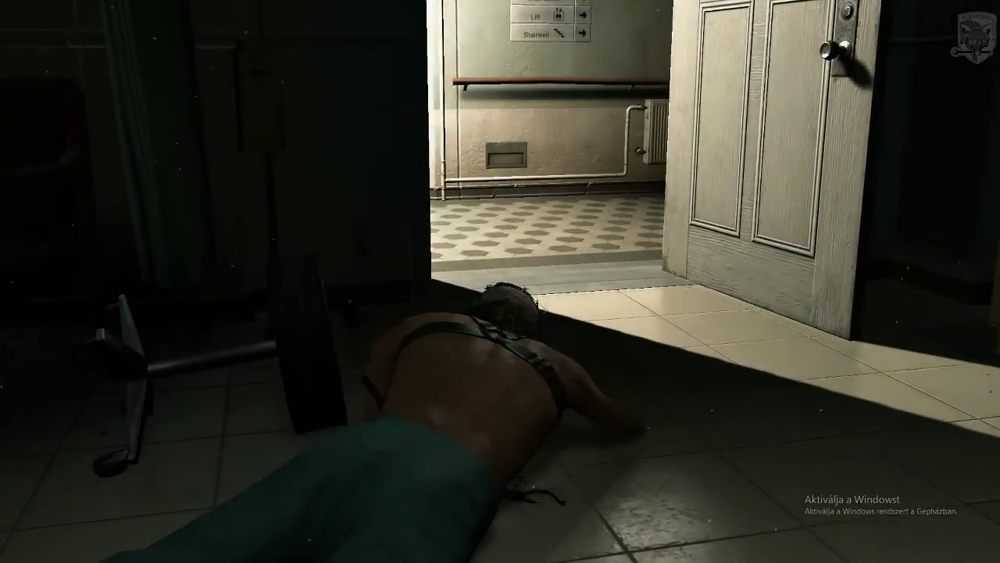
key(w)
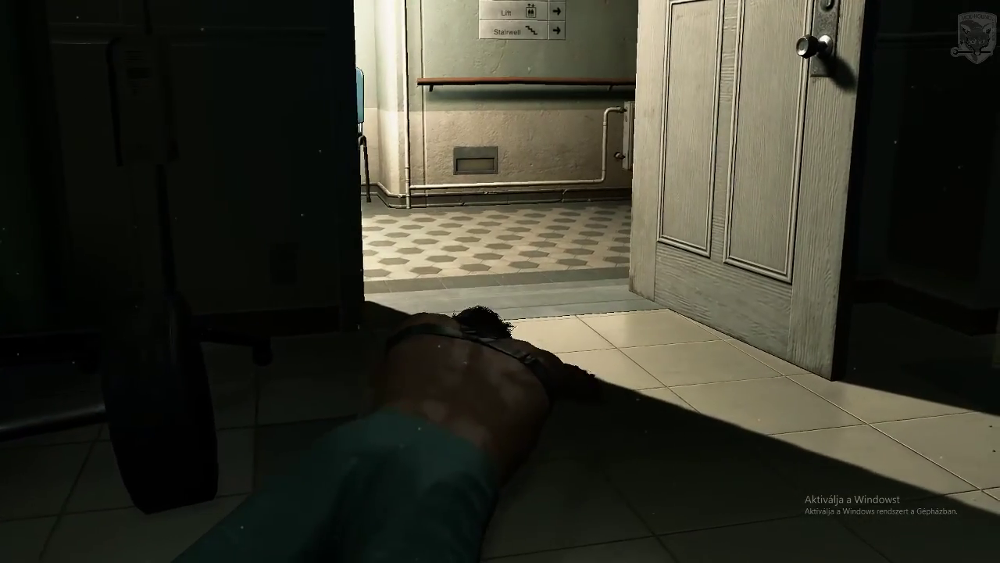
key(w)
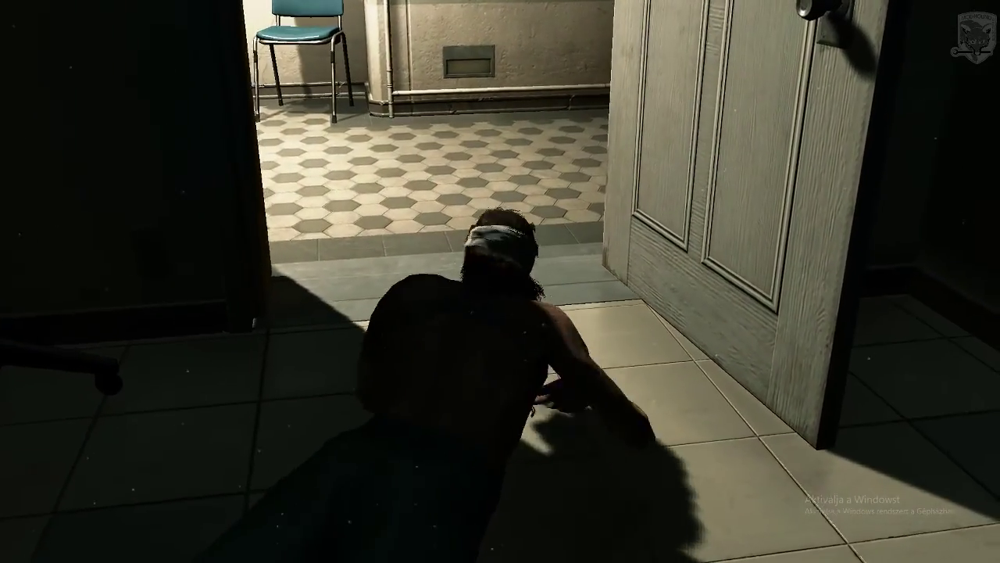
key(w)
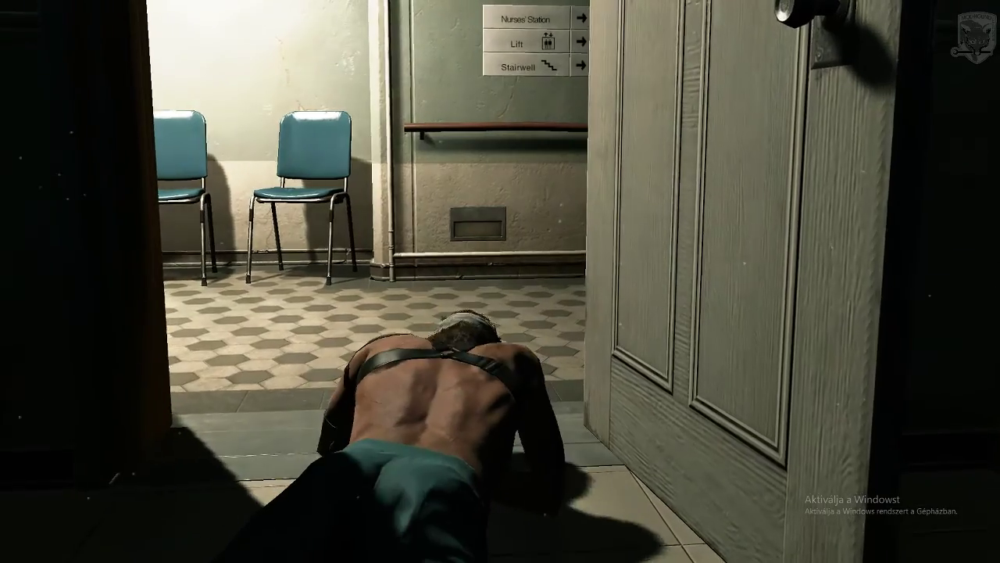
key(w)
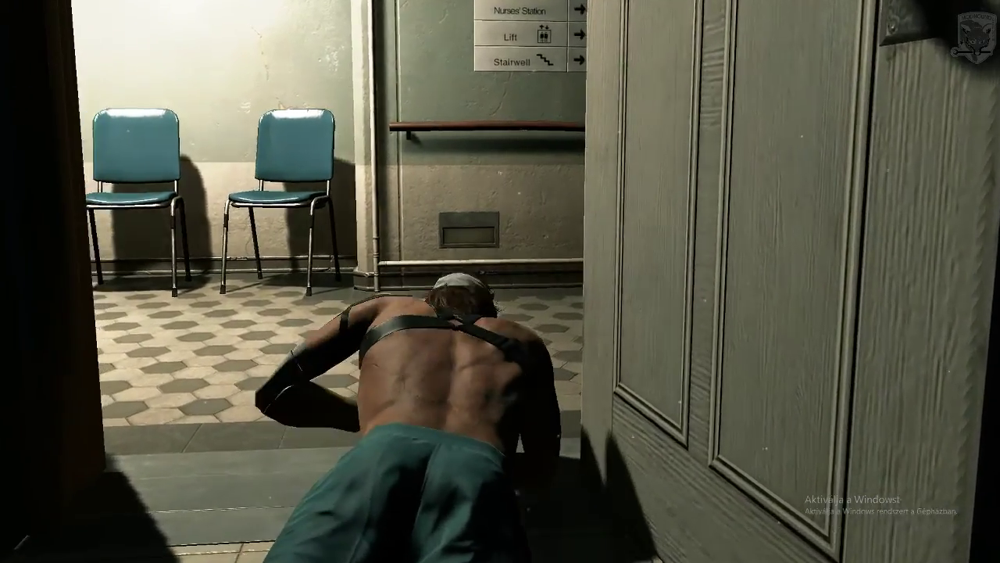
Step: Abort the mission from the pause menu with ABORT MISSION (RETURN TO ACC)
key(Escape)
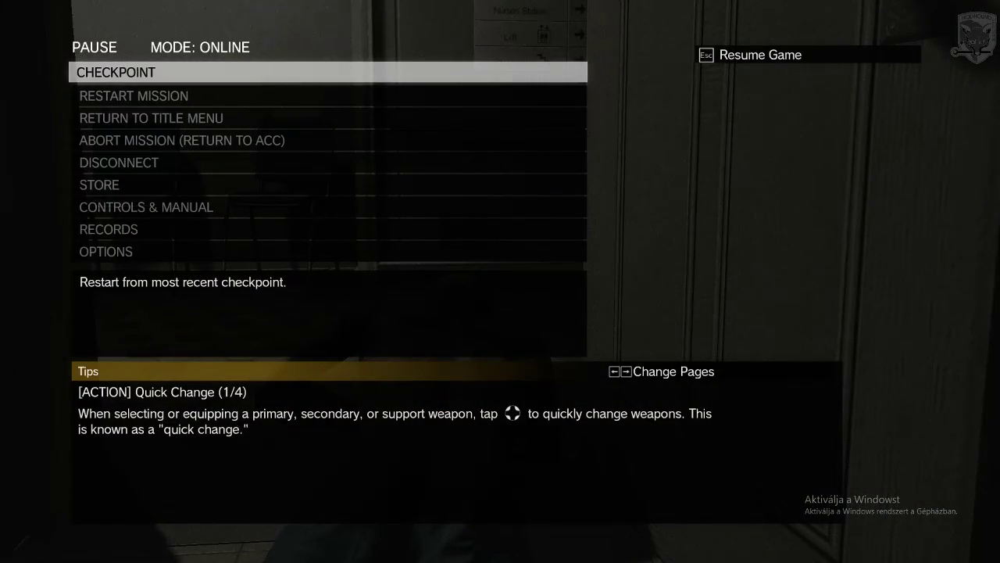
key(Down)
key(Down)
key(Down)
key(Escape)
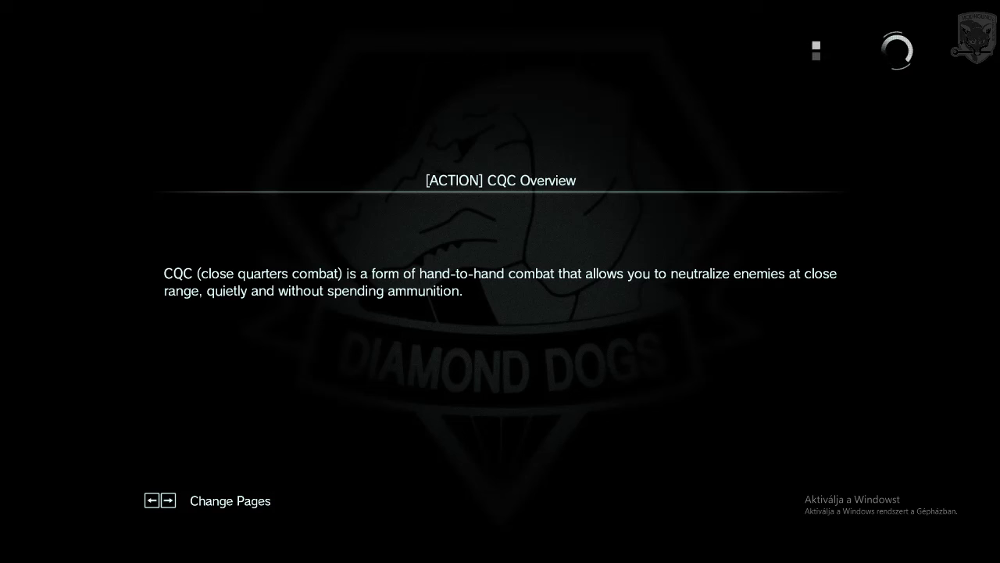
Step: Bring the OBS Studio recording window in front of the game's loading screen
key(alt+Tab)
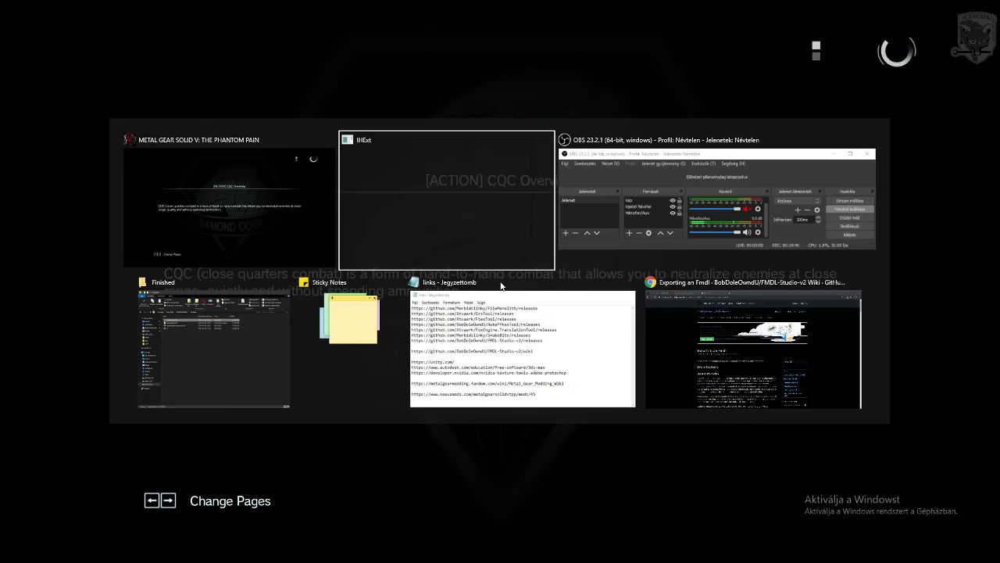
key(alt+Tab)
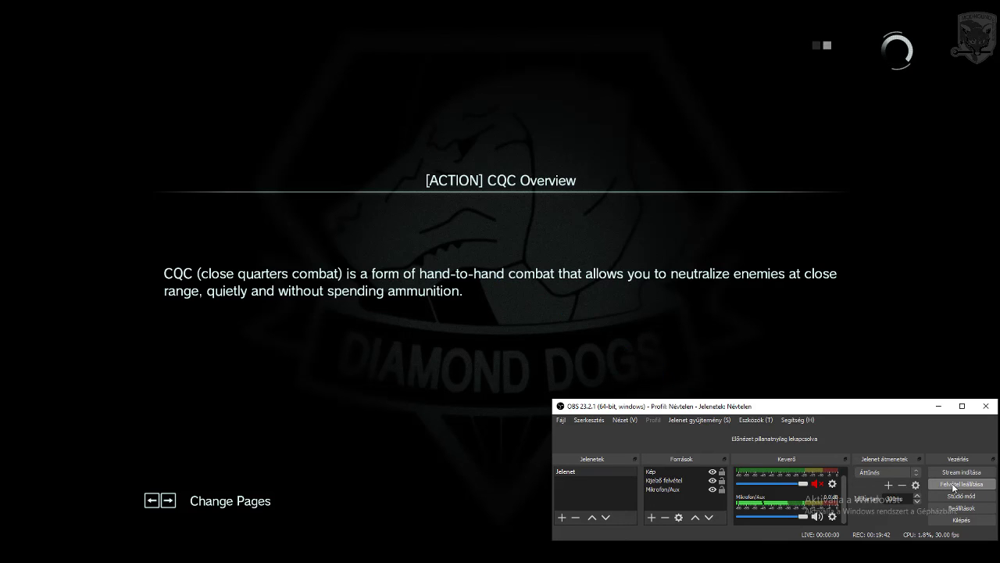